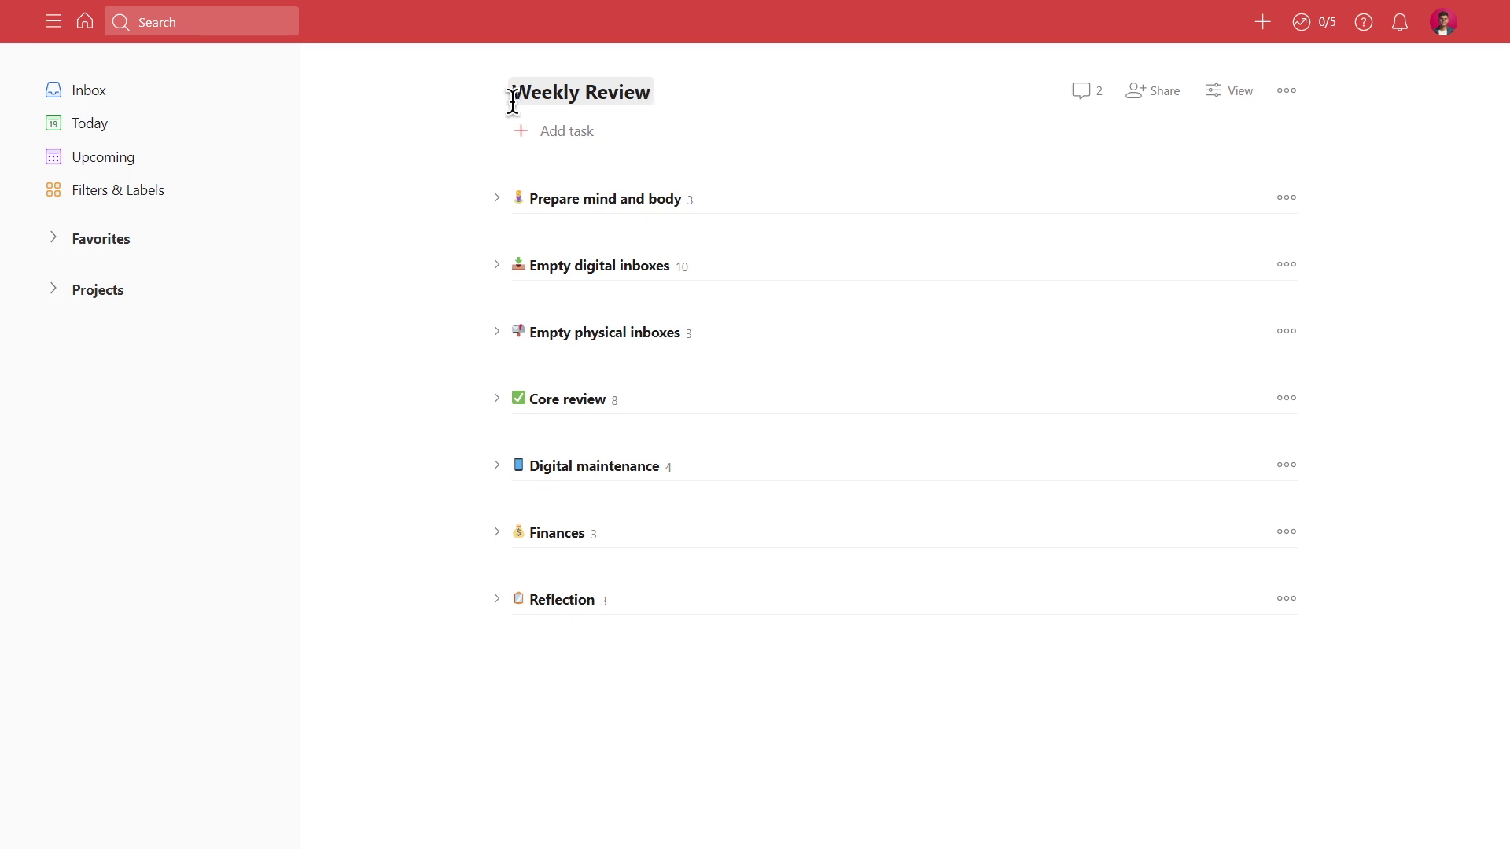
- Rename the project to 'Weekly Review - May 19th, 2022' and save the new title
click(646, 92)
text(- )
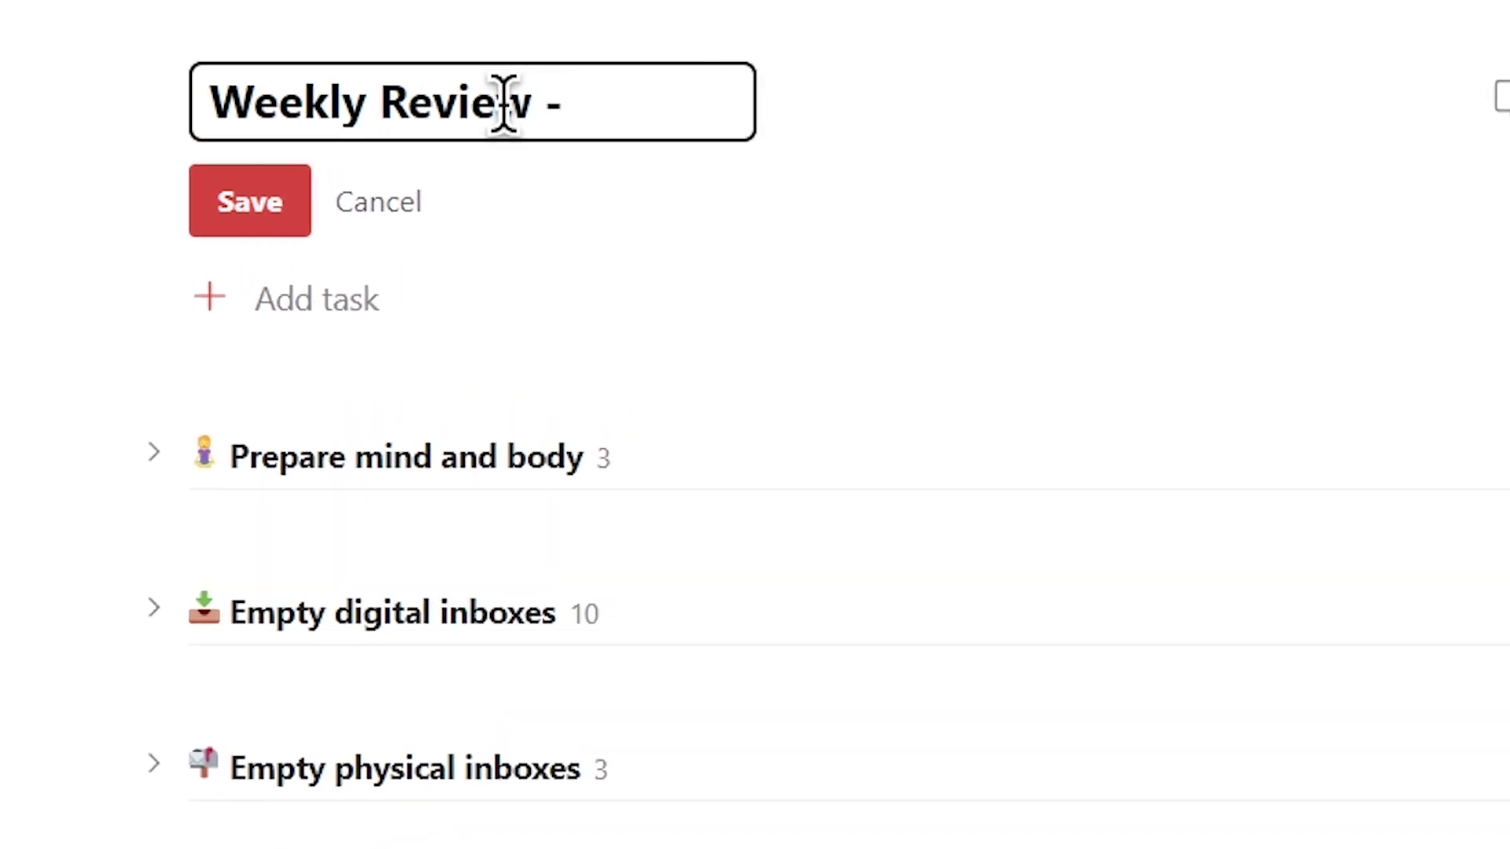
text(May 19th, 2)
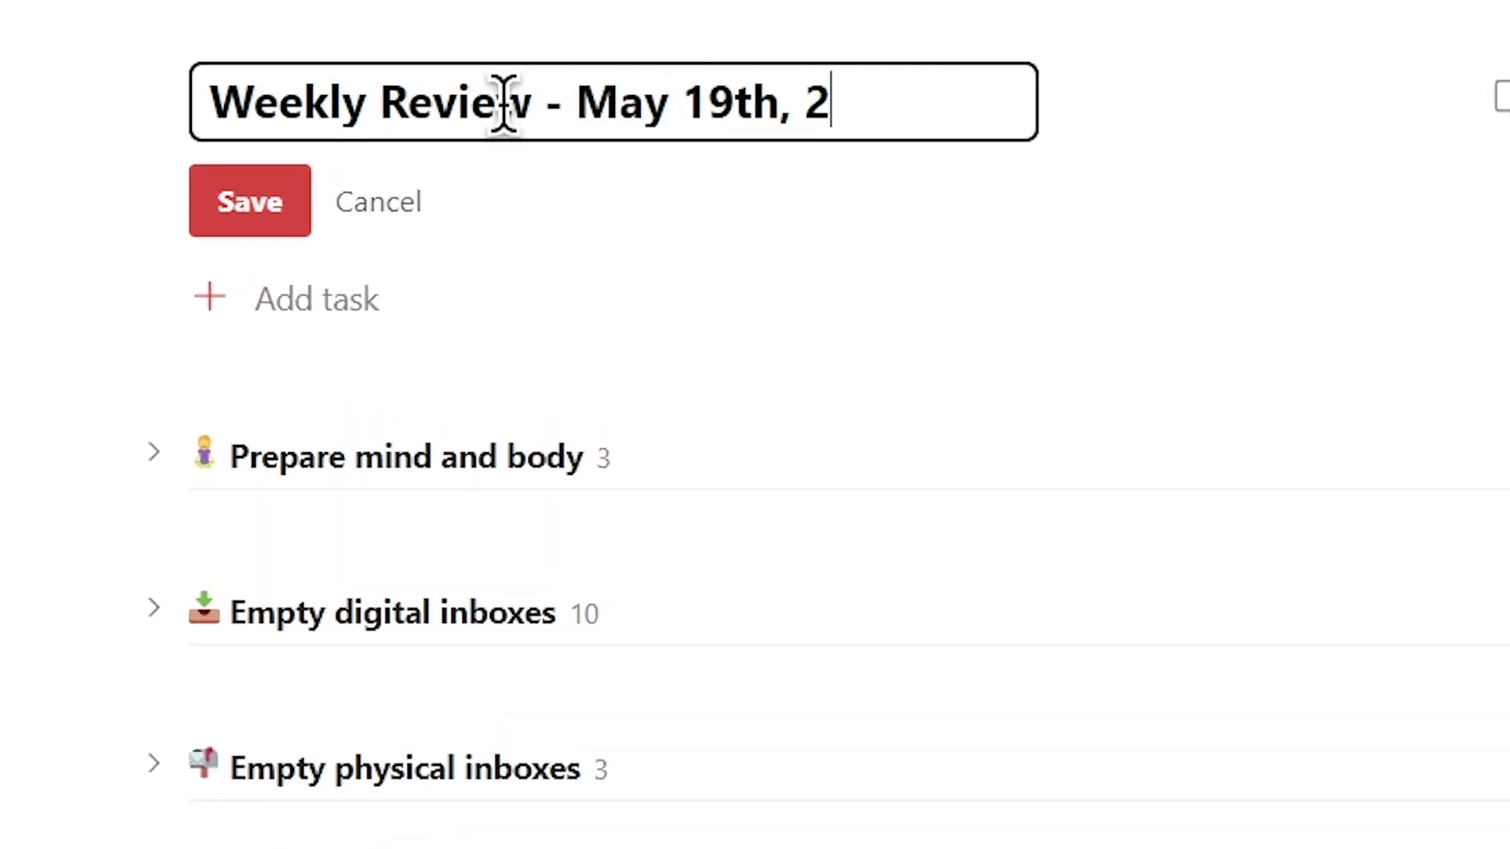
text(022)
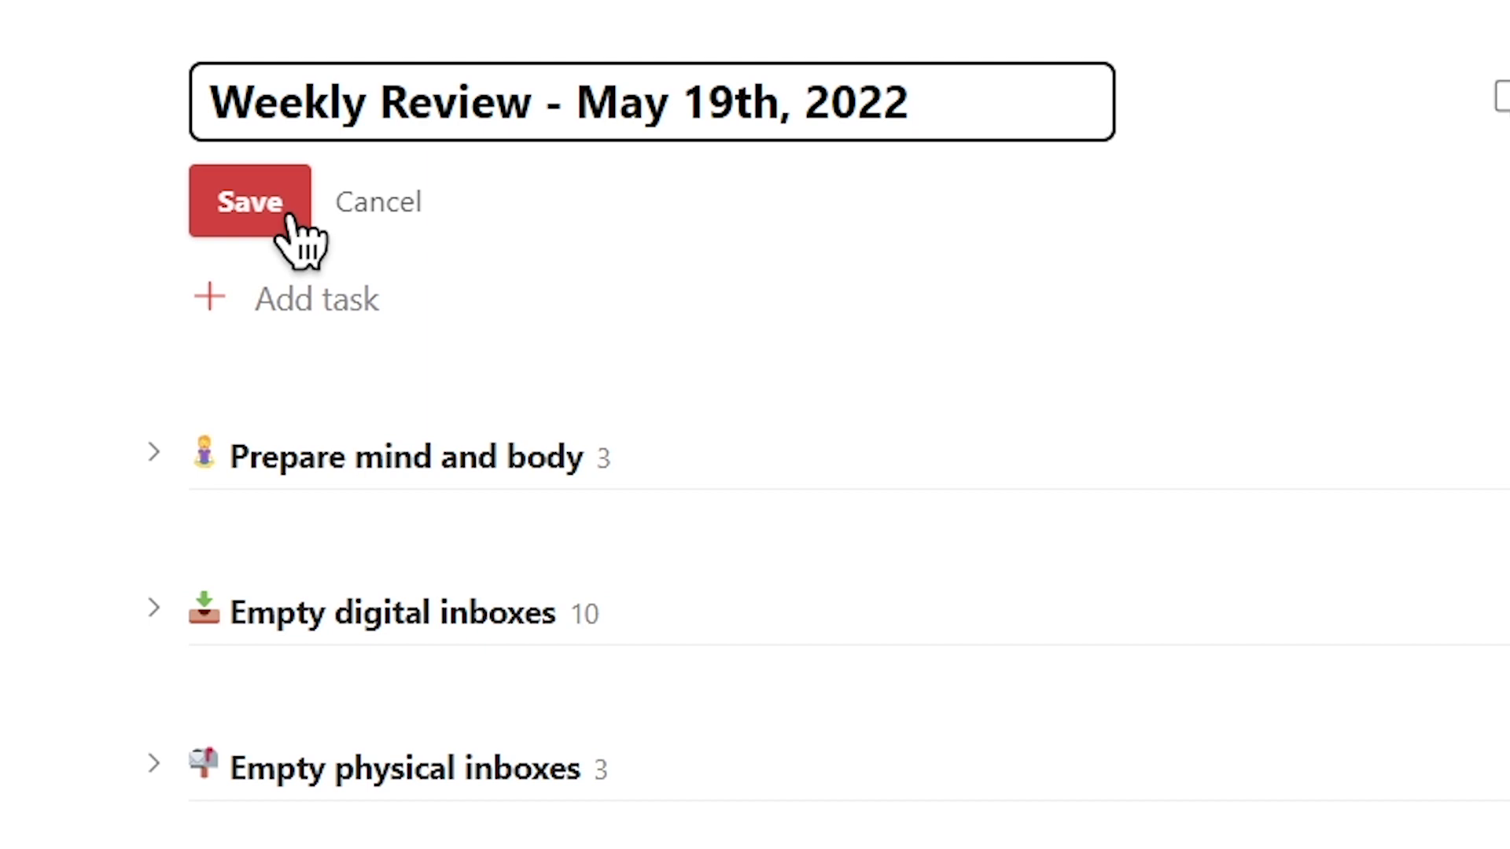
drag(578, 107, 944, 107)
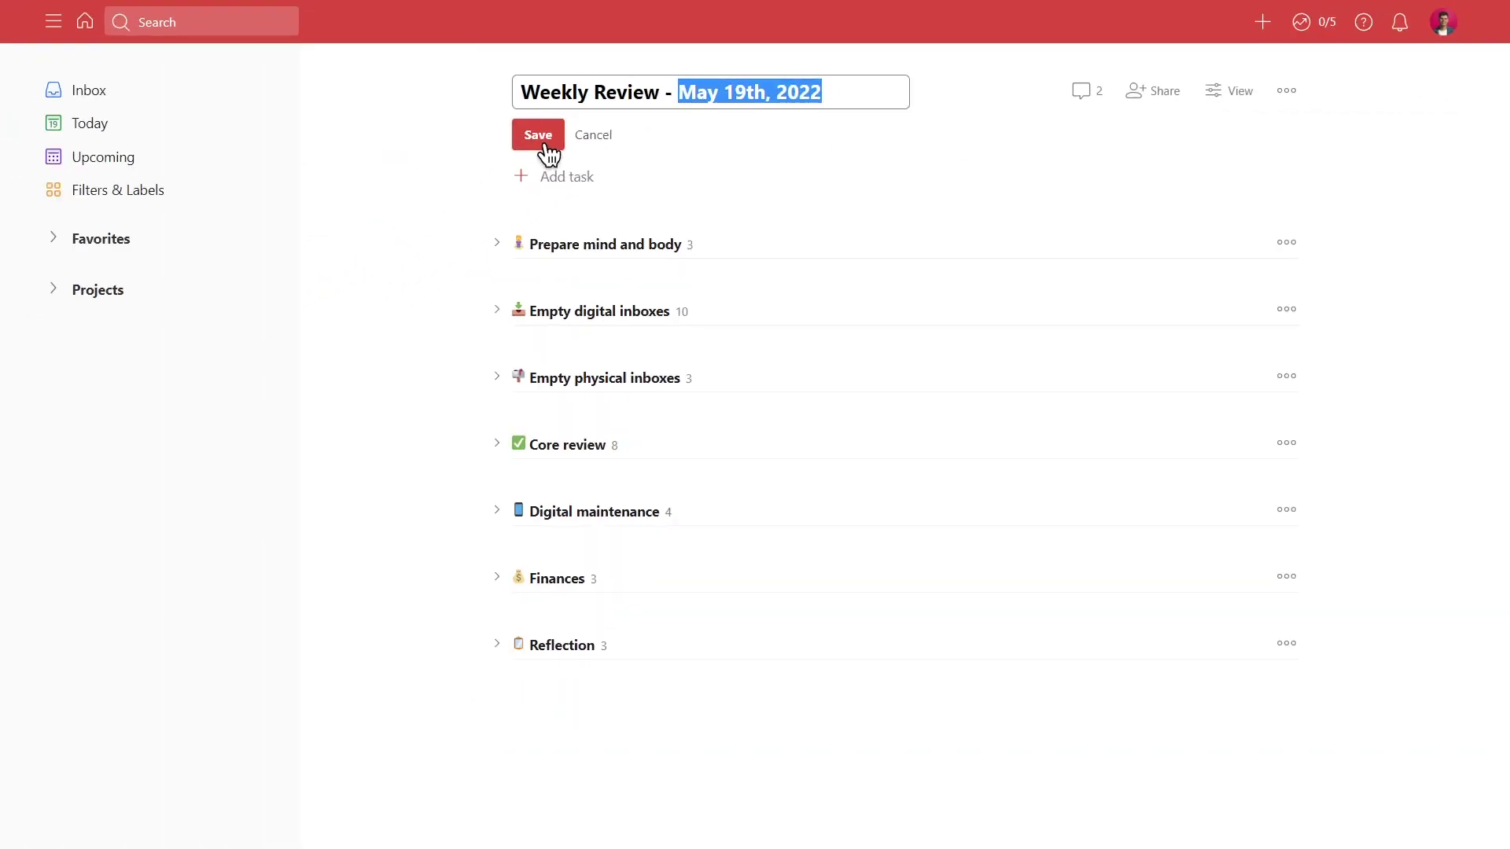
click(540, 137)
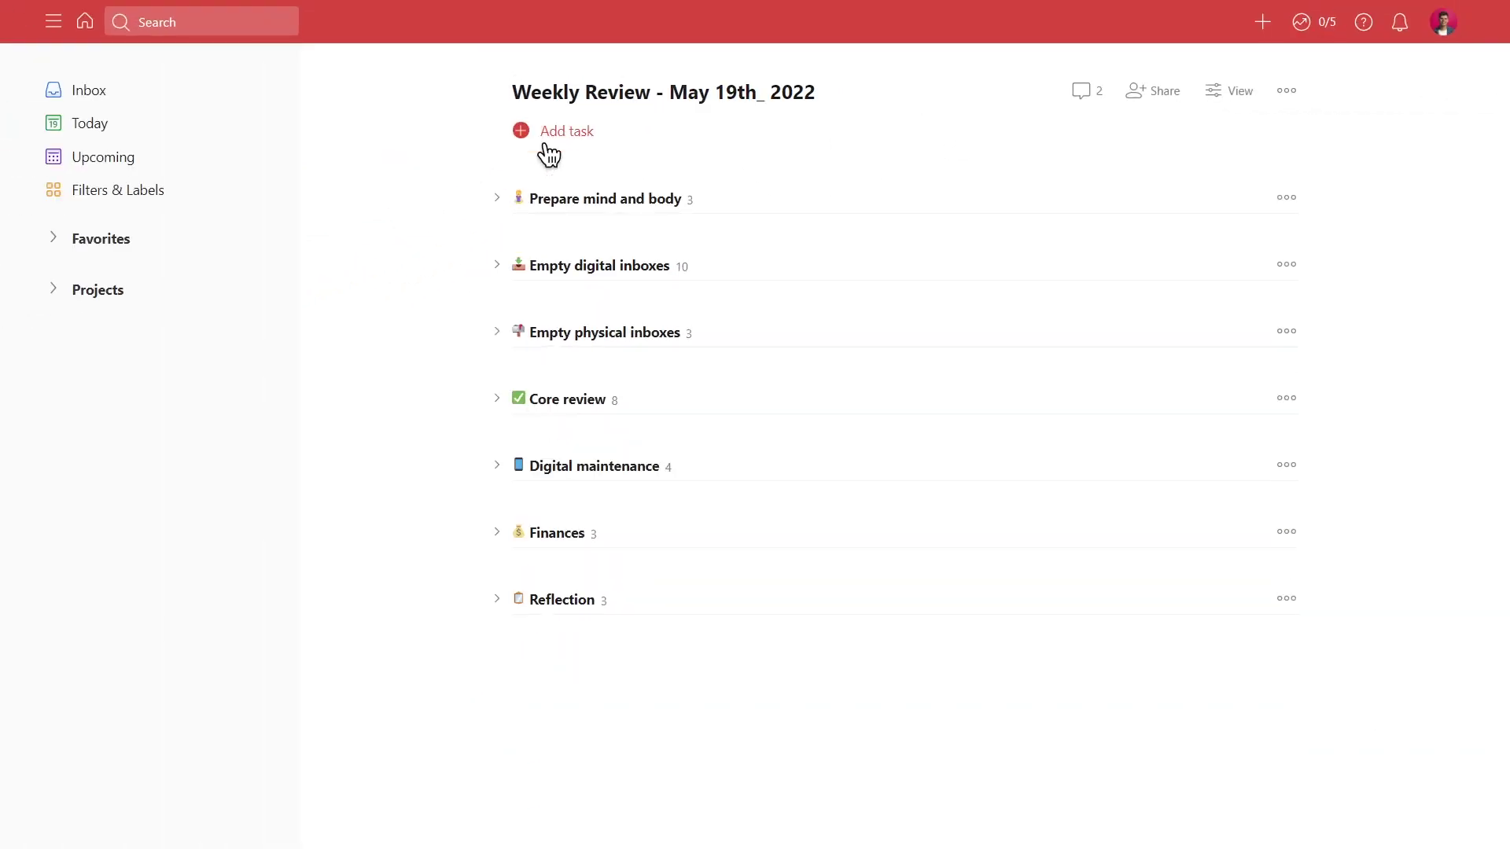
click(1287, 92)
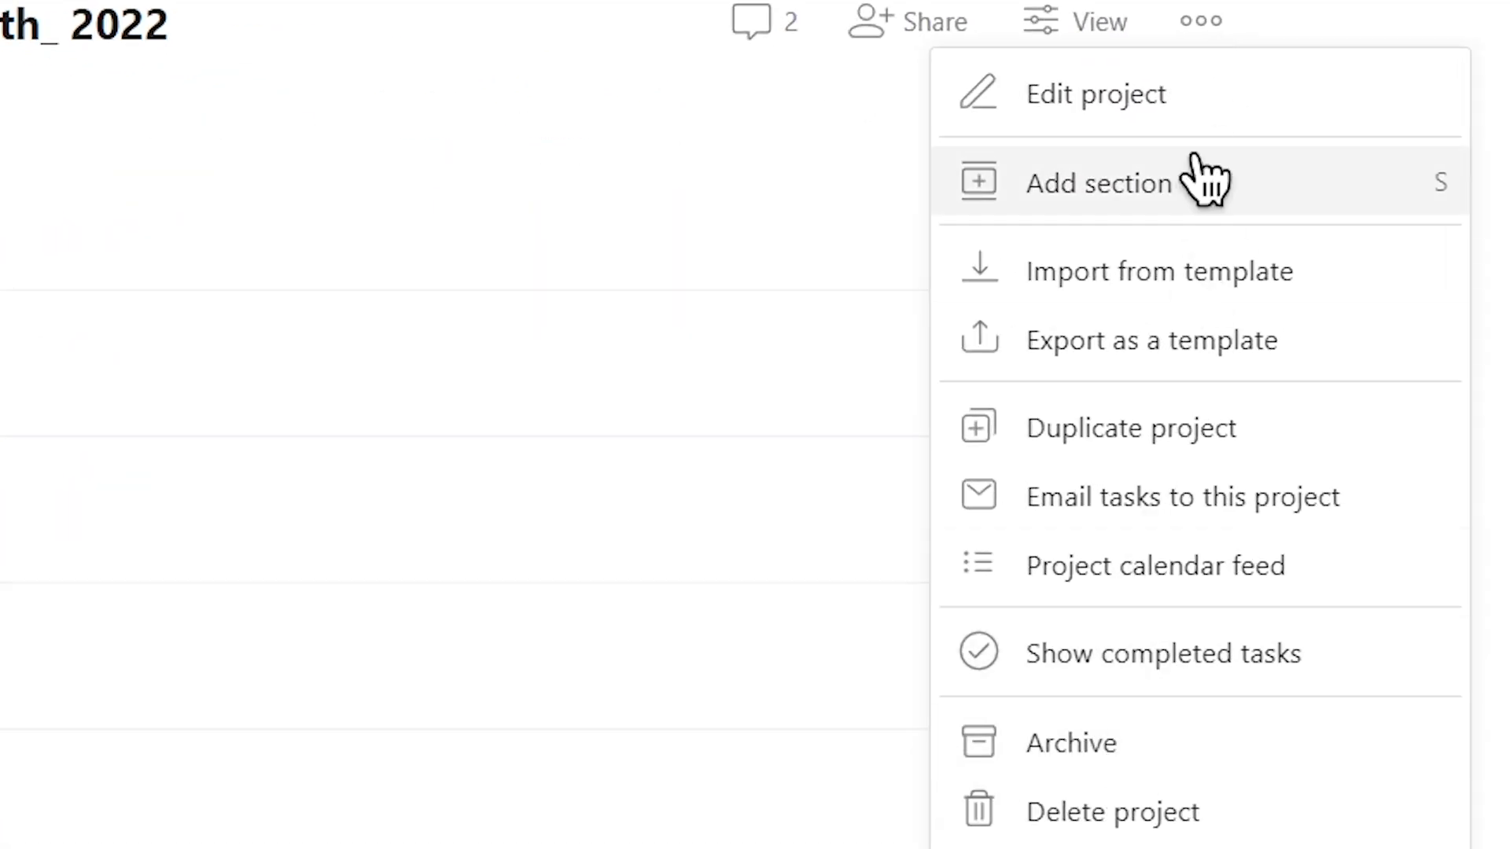
click(1203, 30)
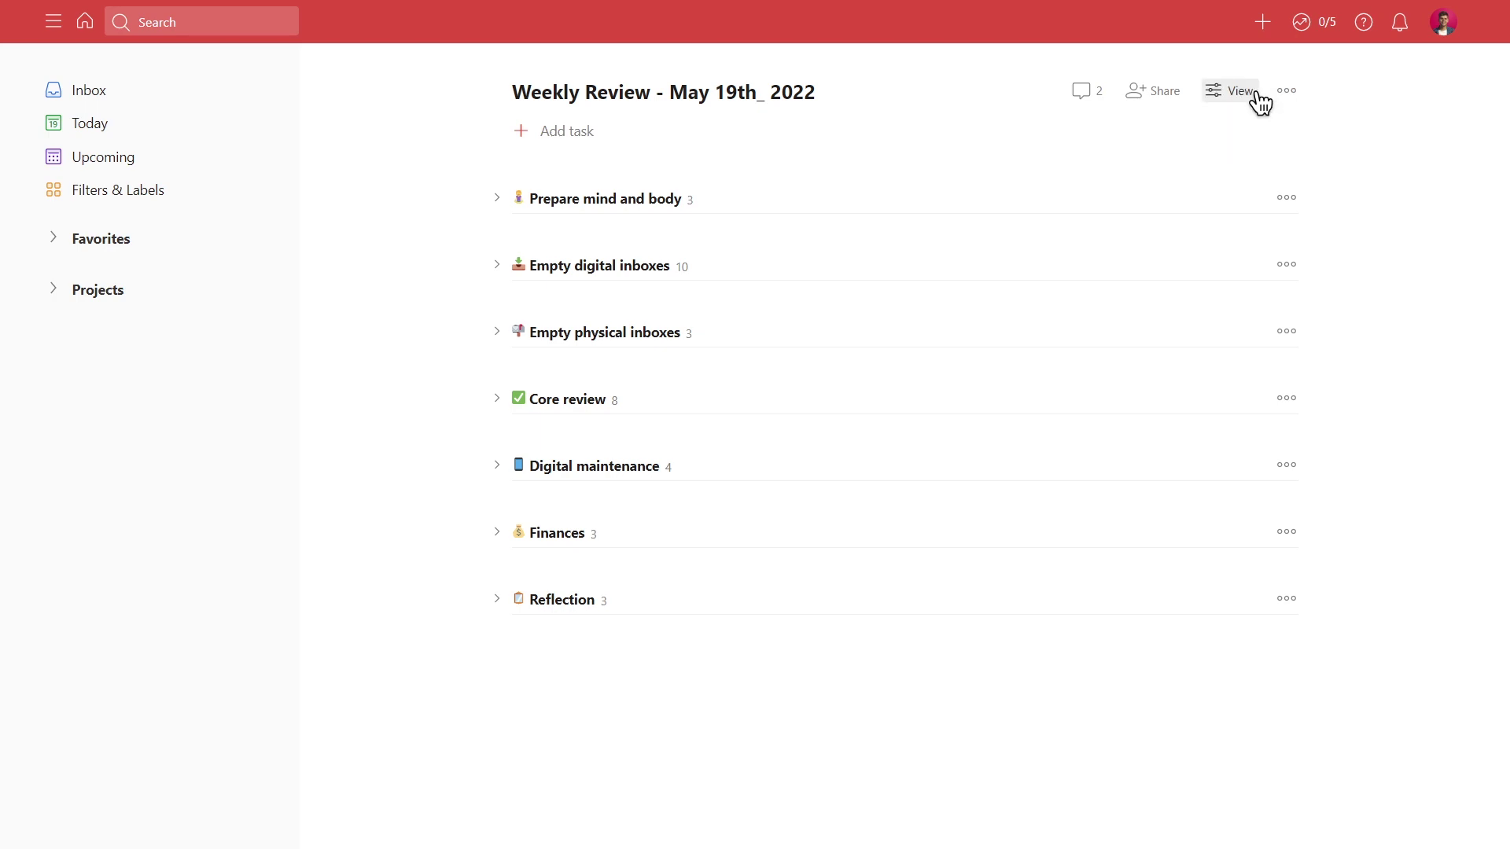
click(1251, 93)
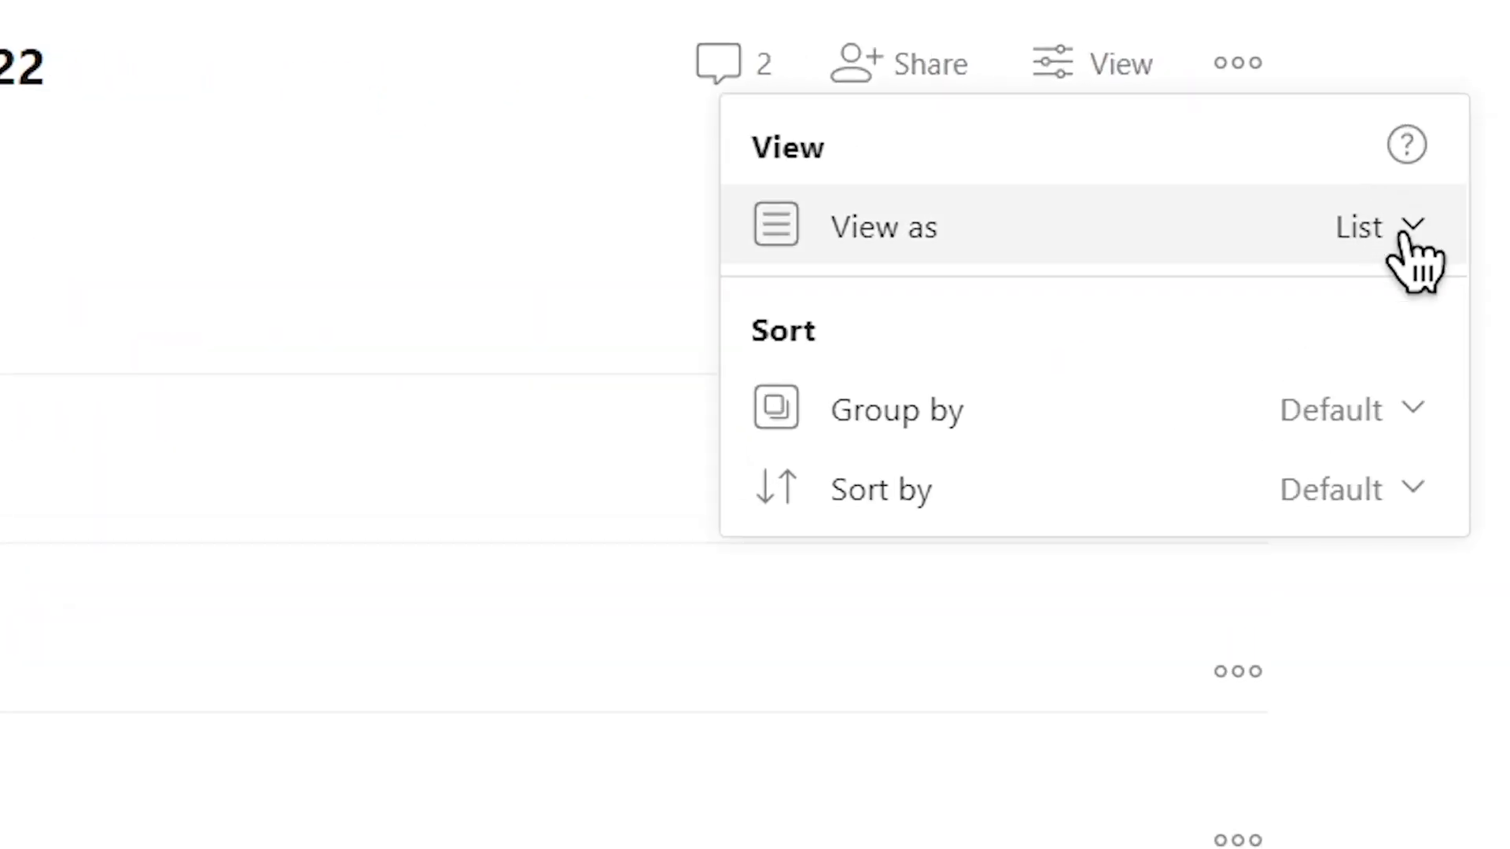
click(1407, 233)
click(1270, 361)
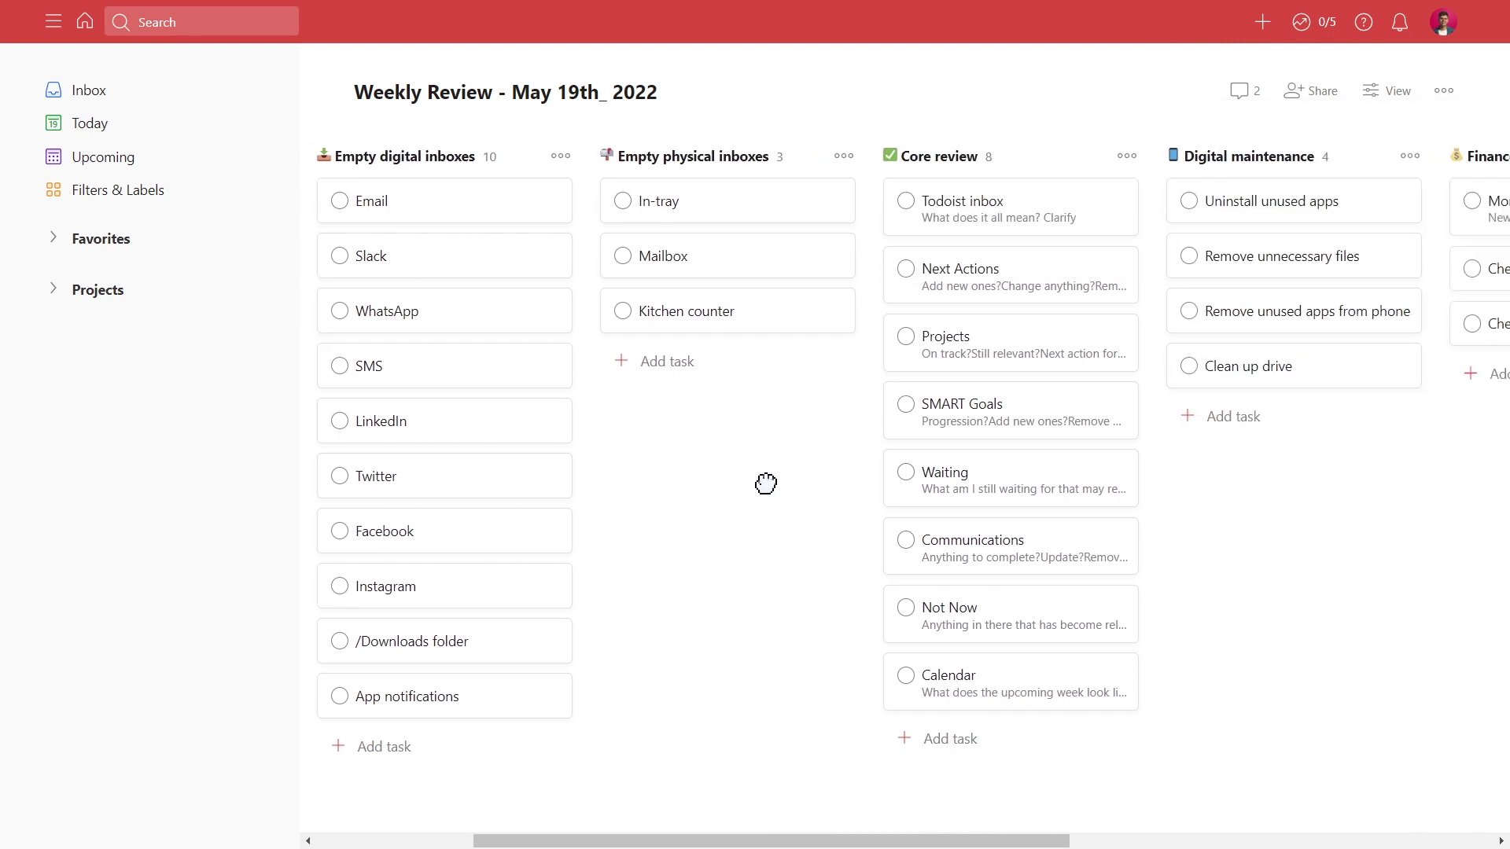
click(1443, 159)
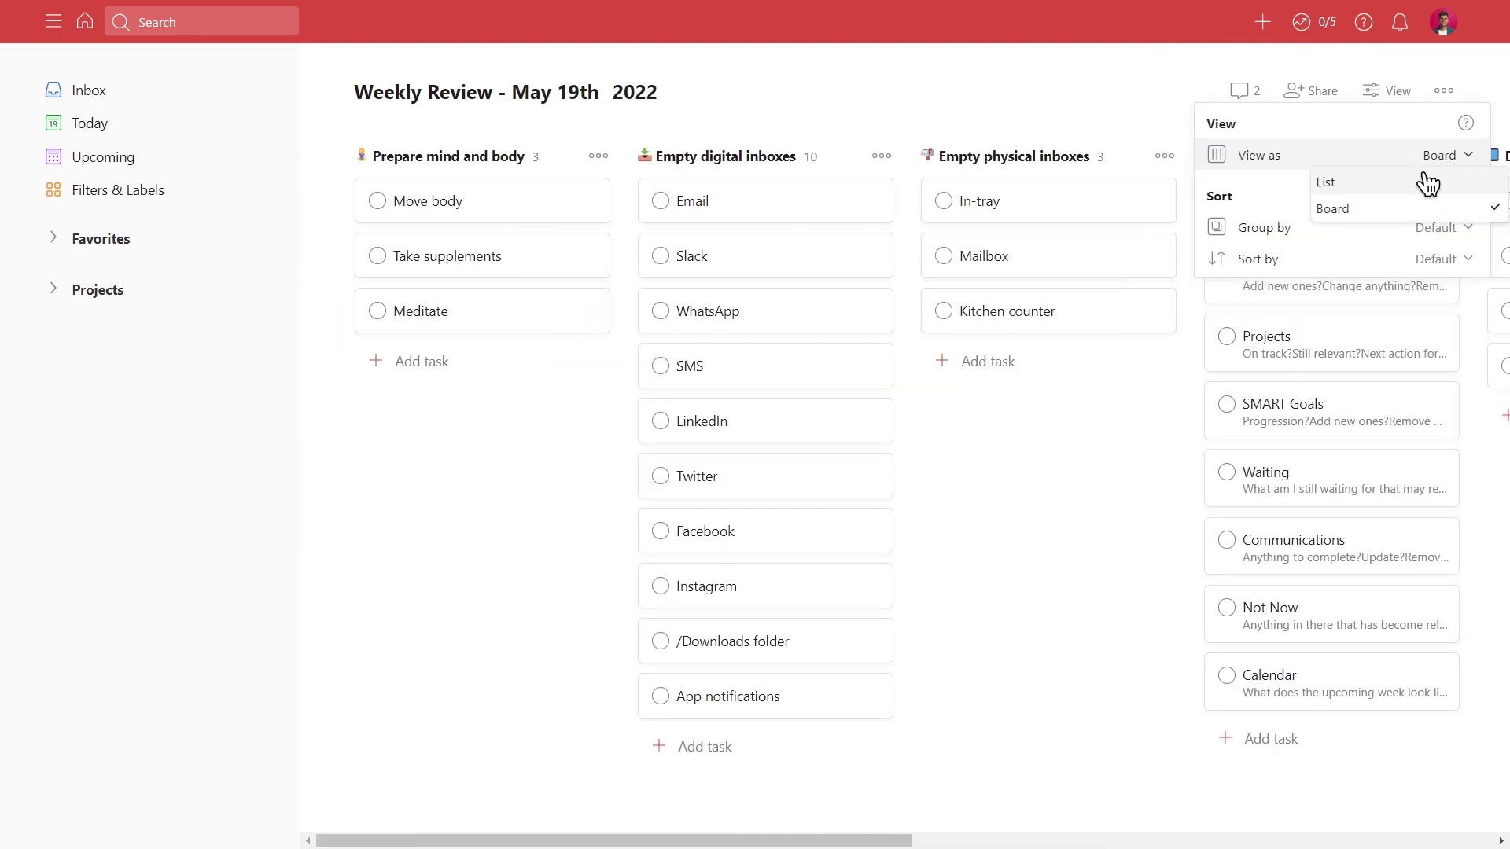
click(1422, 184)
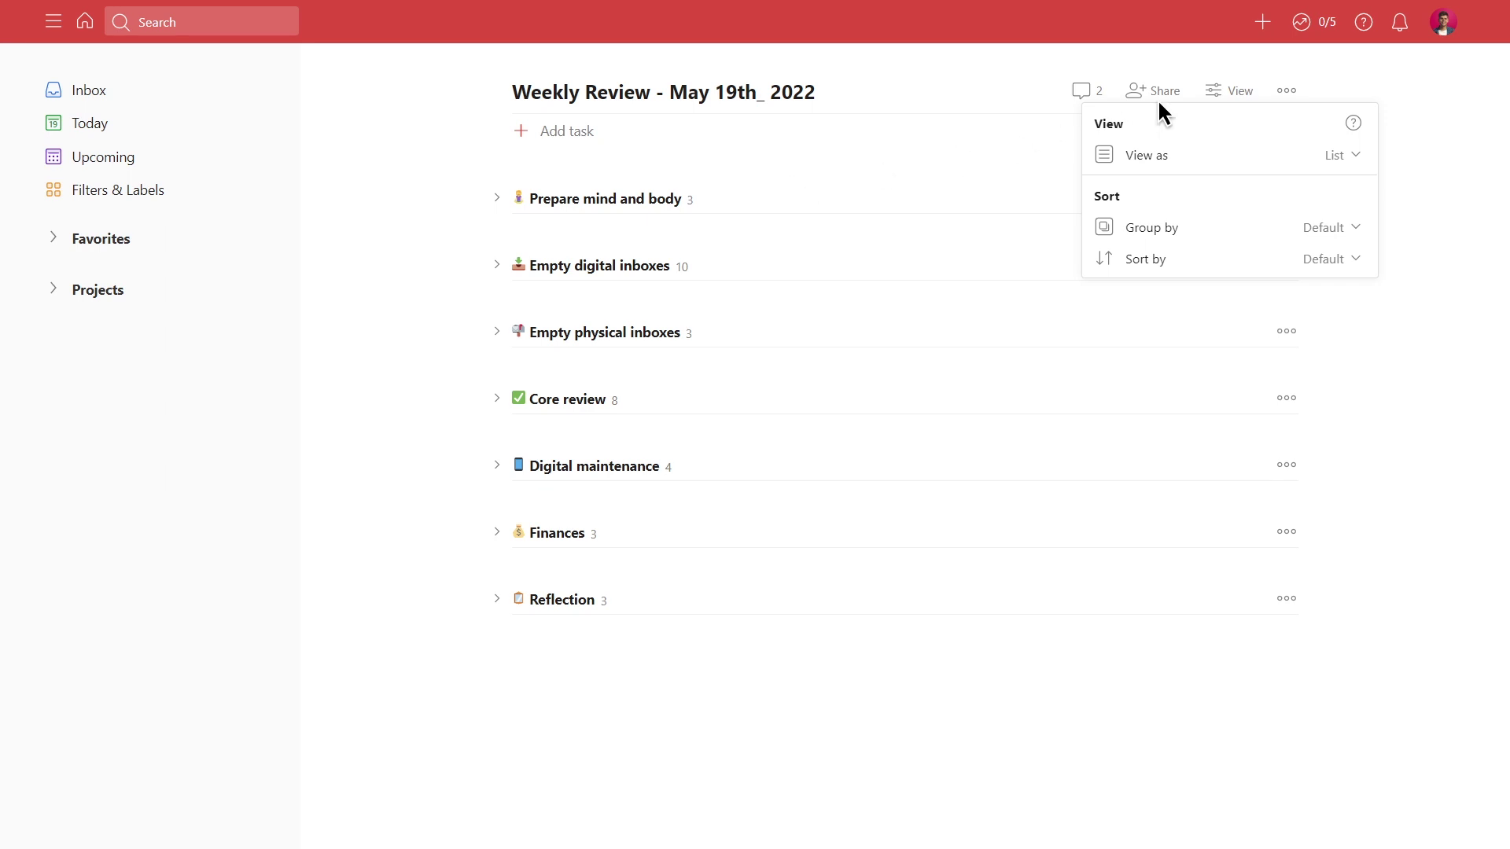
click(1231, 96)
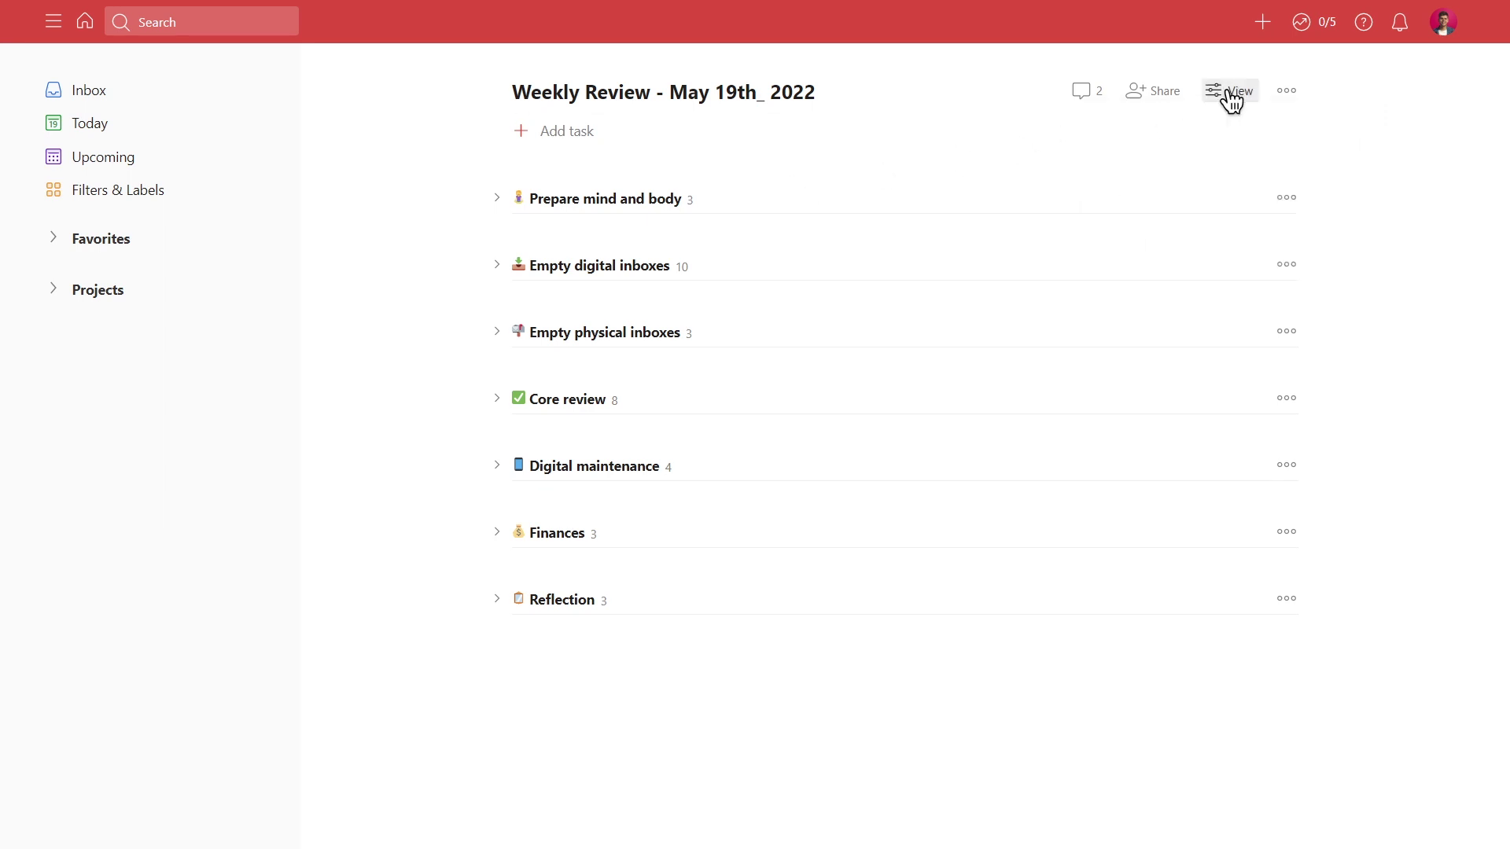
- Complete Meditate, Take supplements and Move body in the Prepare mind and body section
click(497, 198)
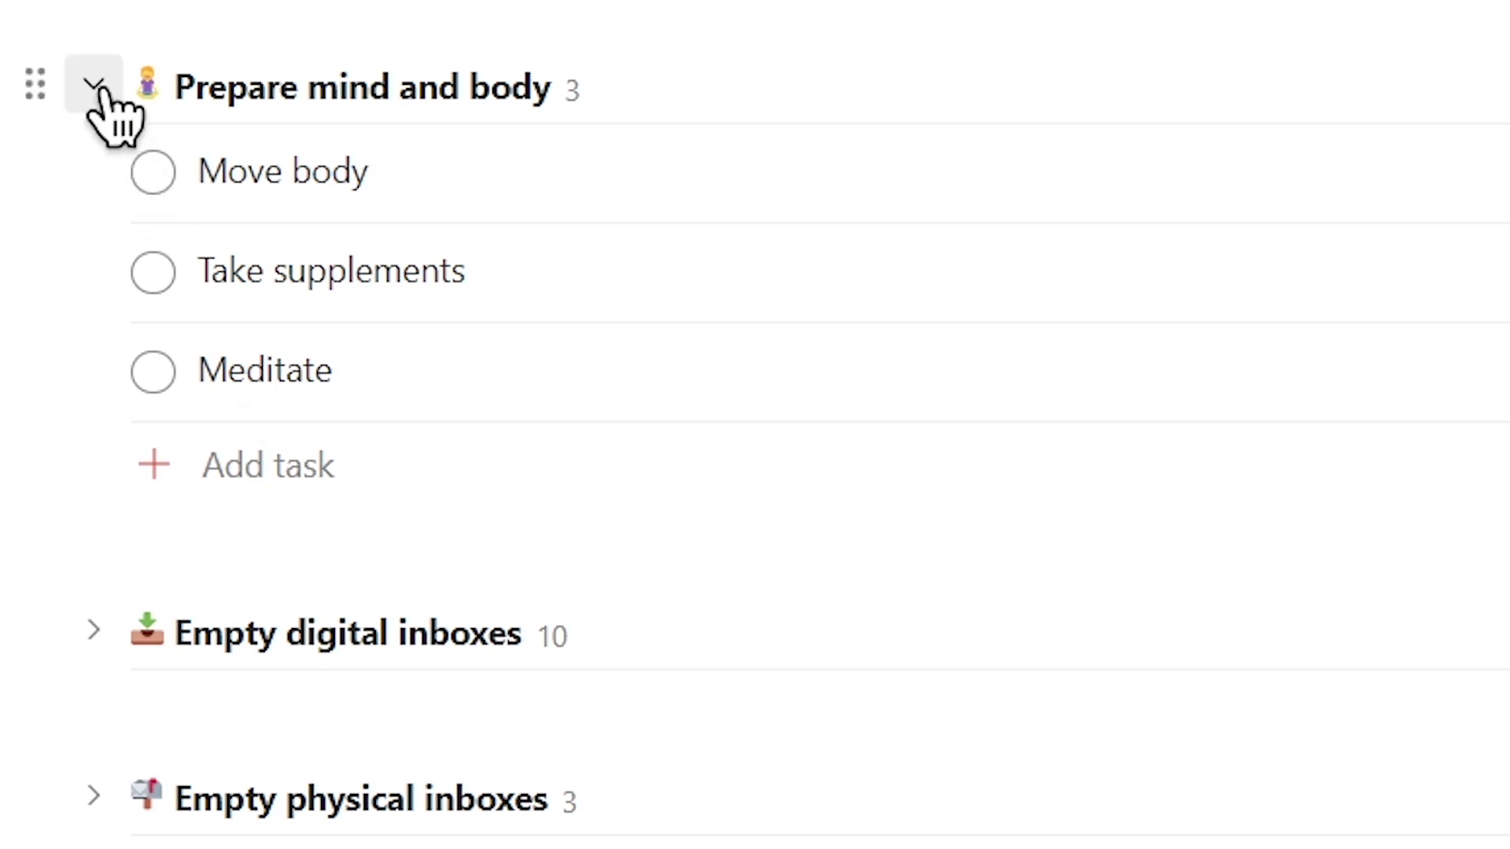
click(153, 173)
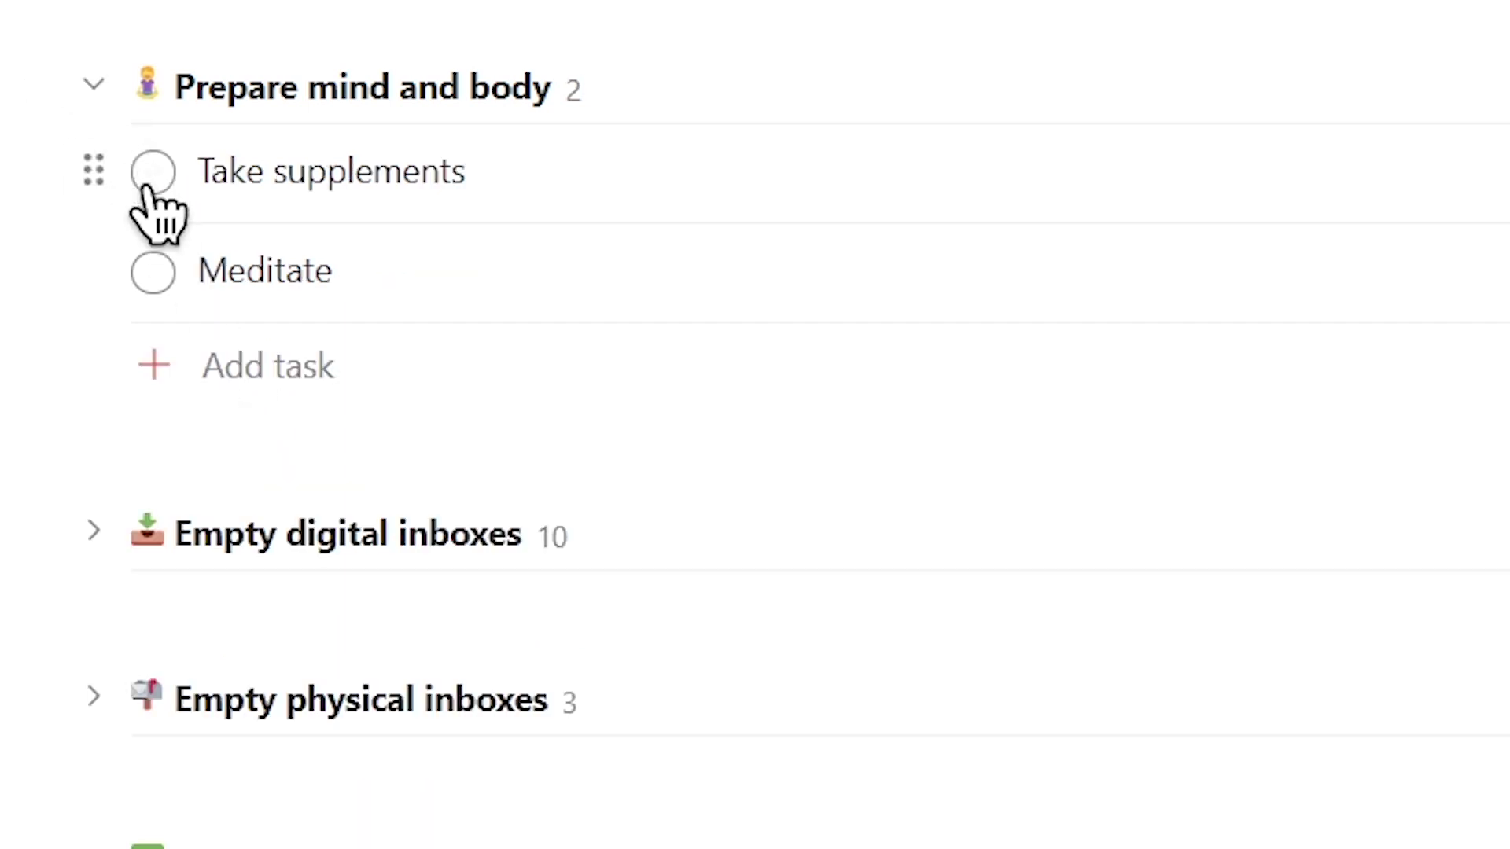
click(154, 173)
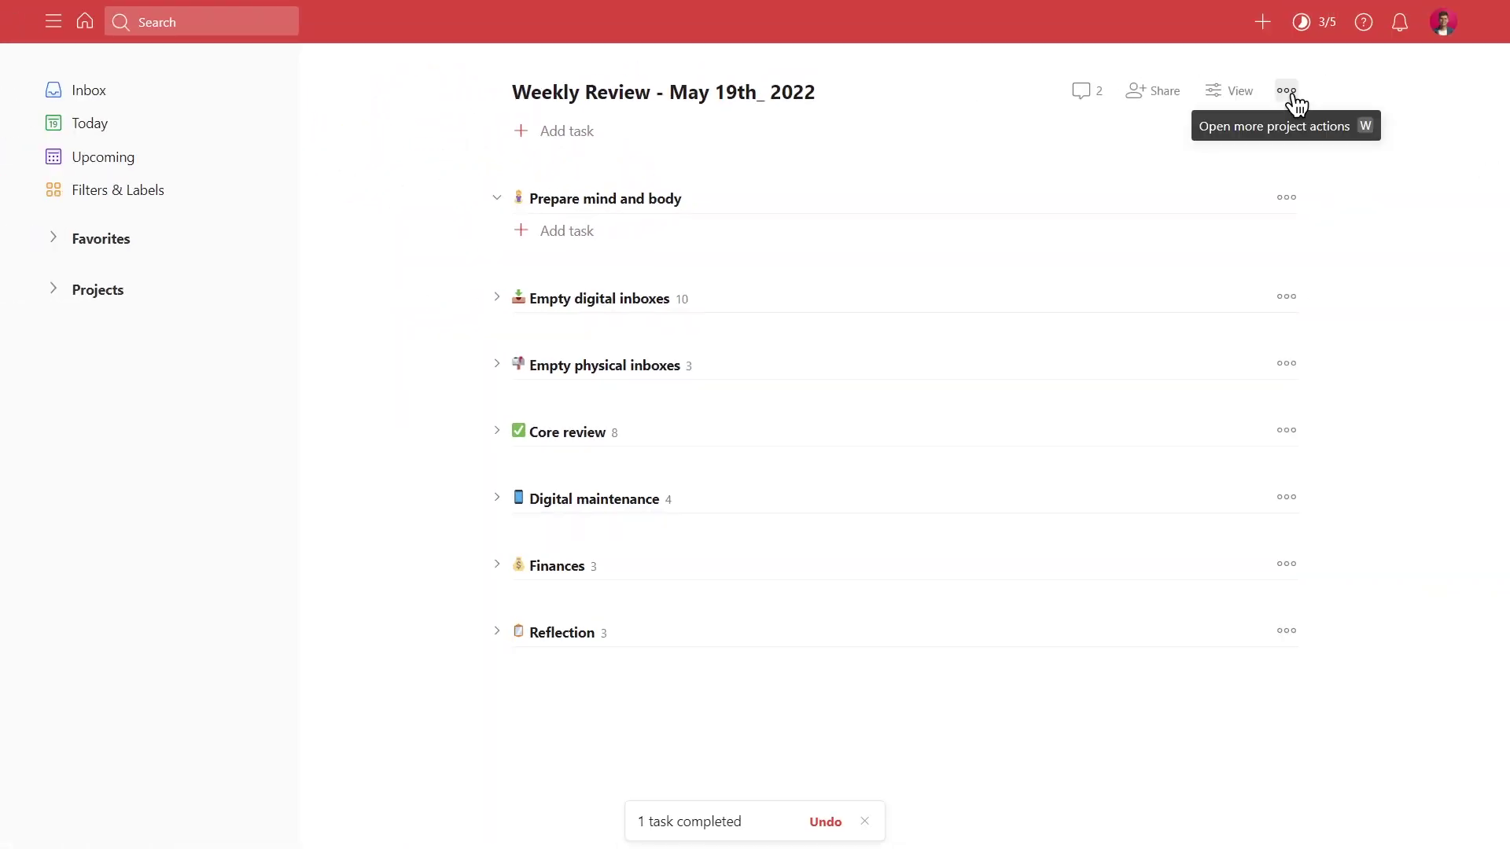
- Show completed tasks in the project via its action options, toggling the section's visibility
click(1289, 94)
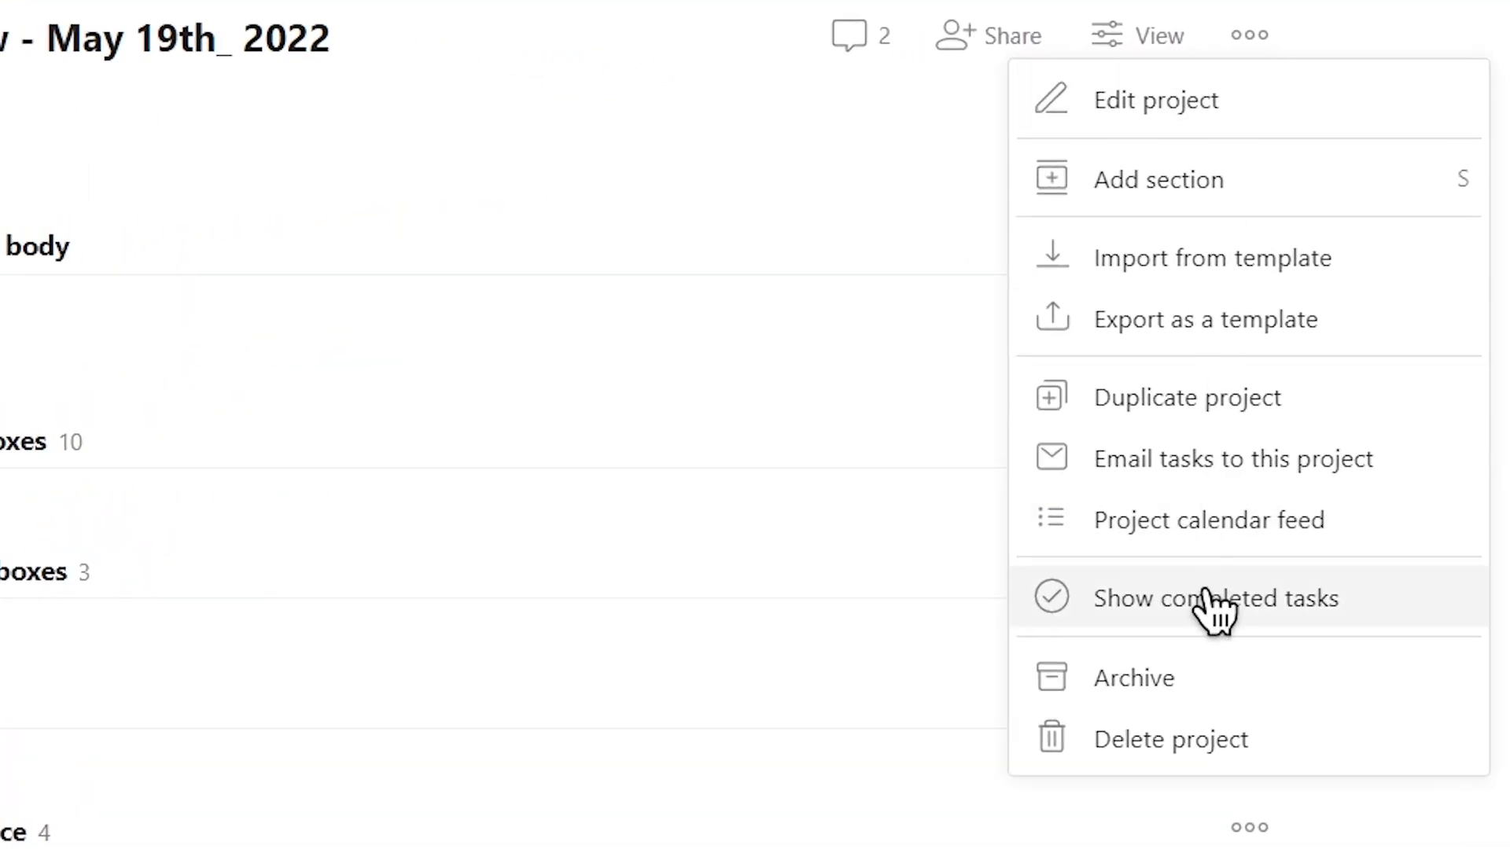
click(1211, 598)
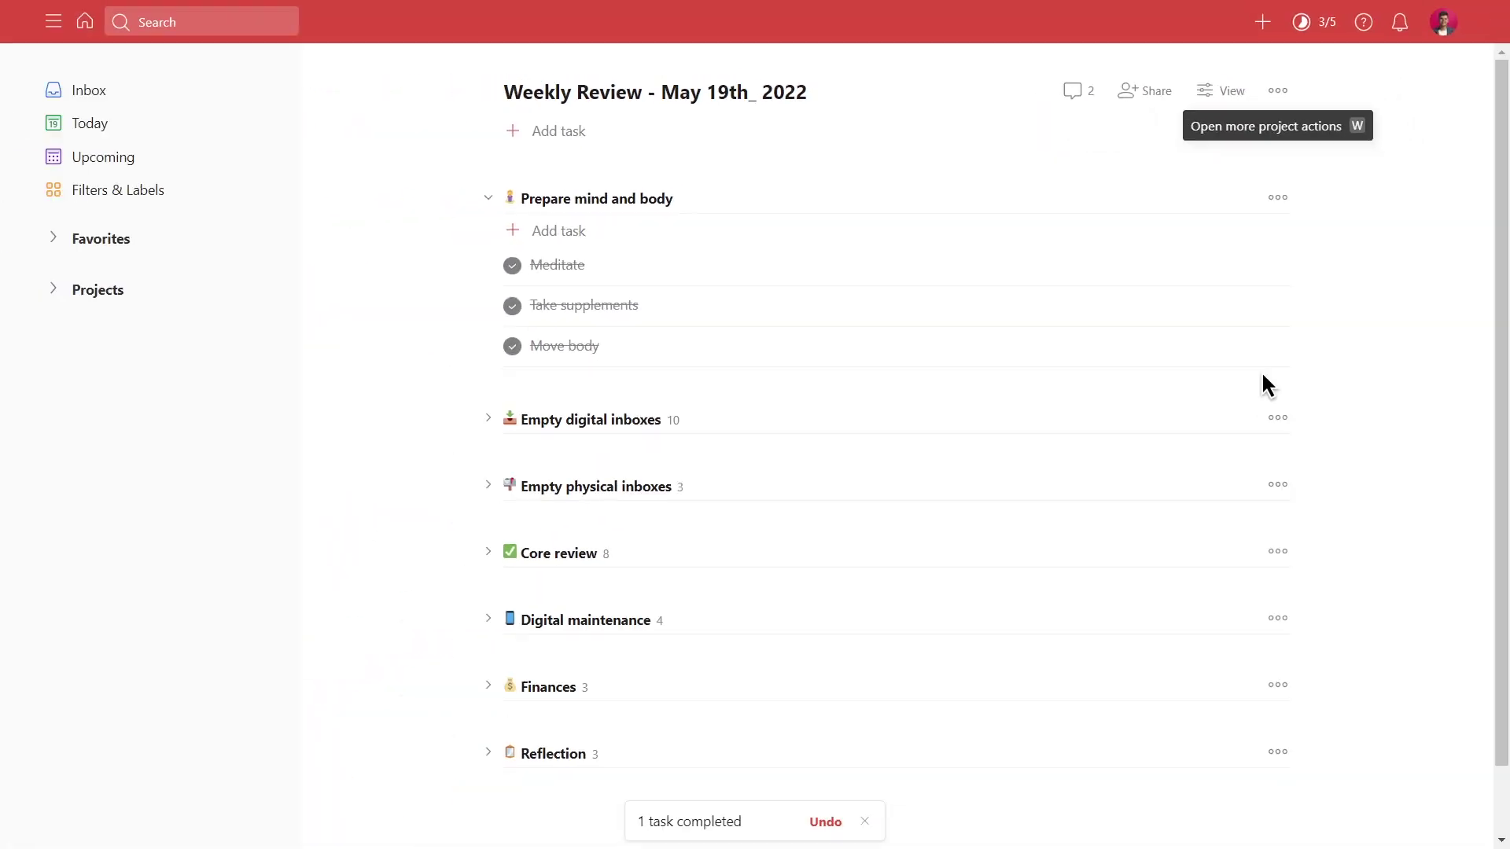
click(490, 201)
click(490, 200)
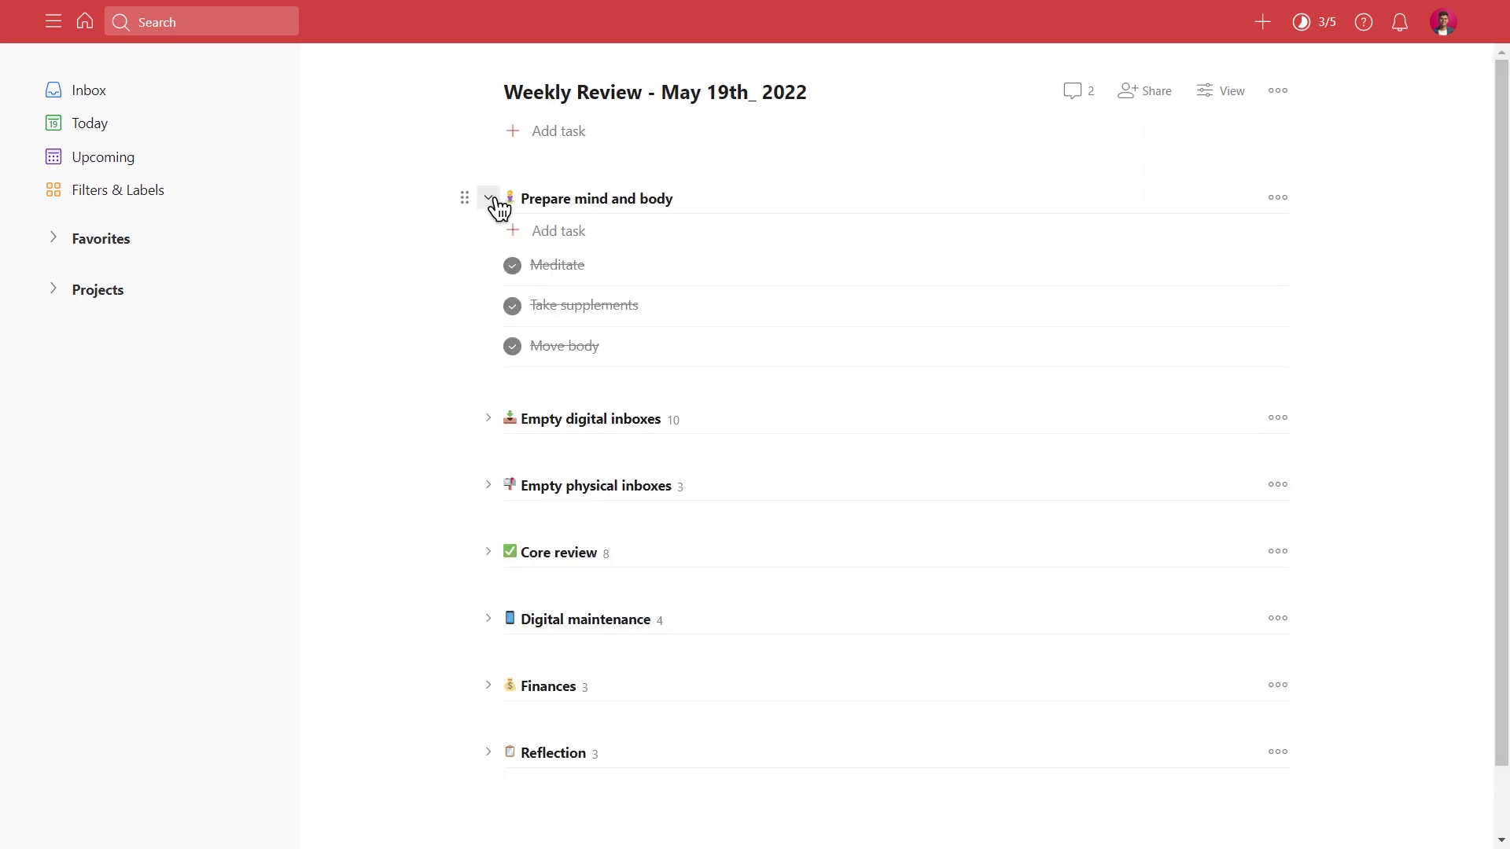
click(492, 200)
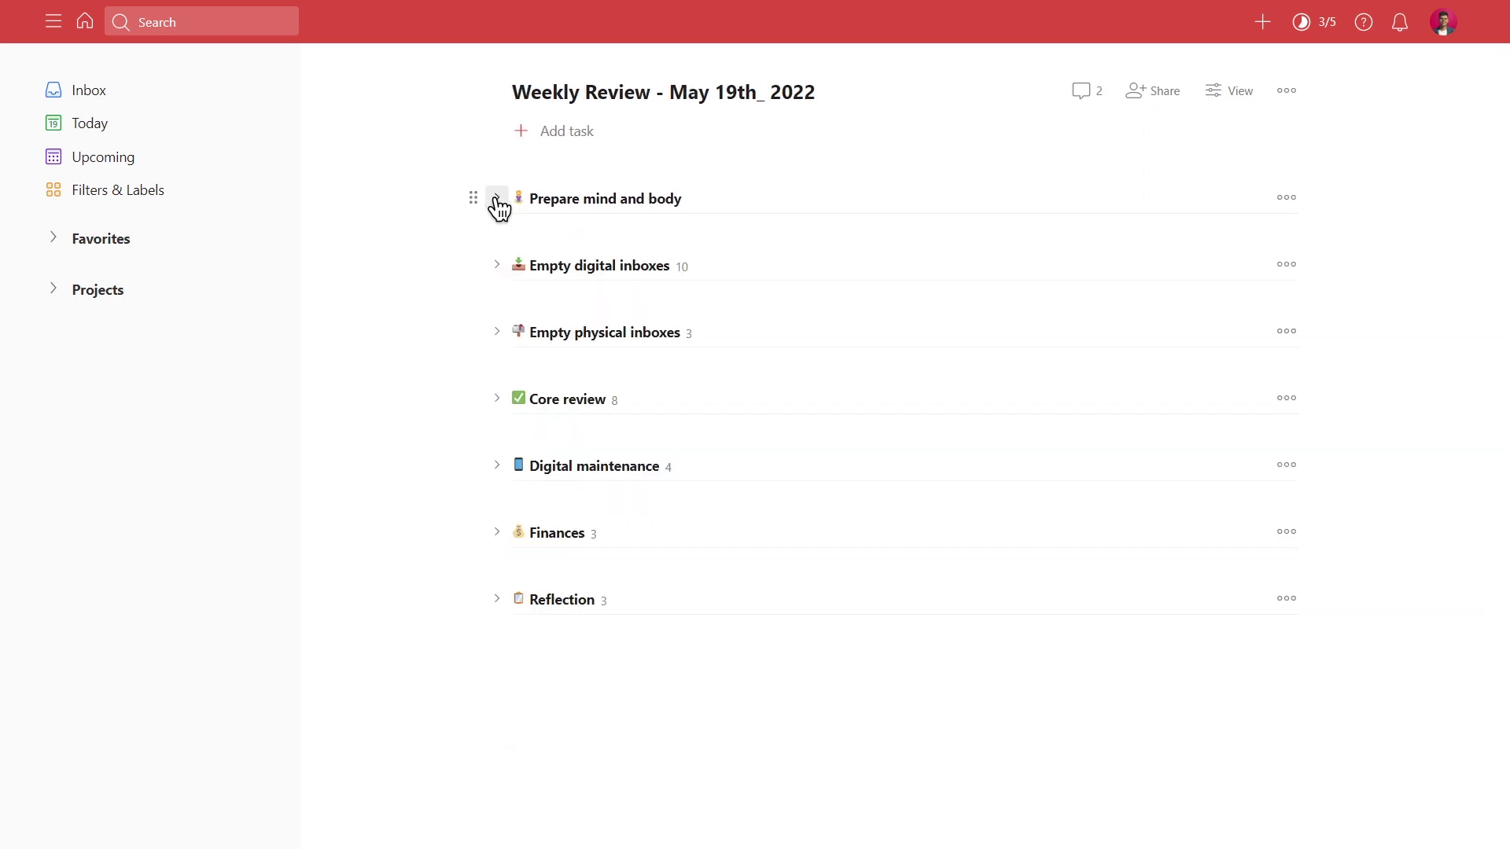
- Add a 'YouTube comments' task to the Empty digital inboxes section
click(497, 266)
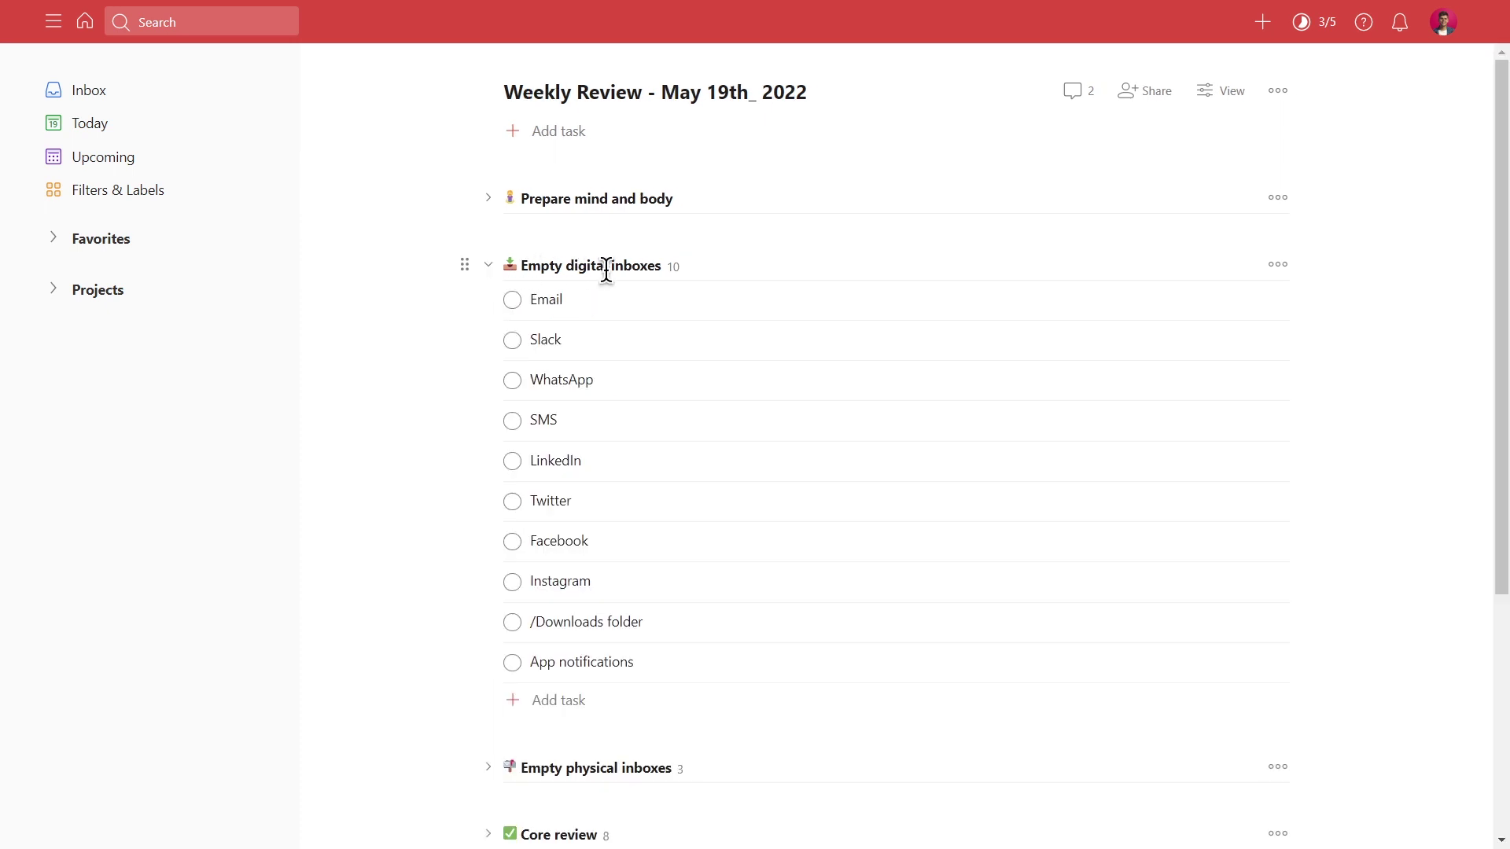
scroll(606, 270, down, 1)
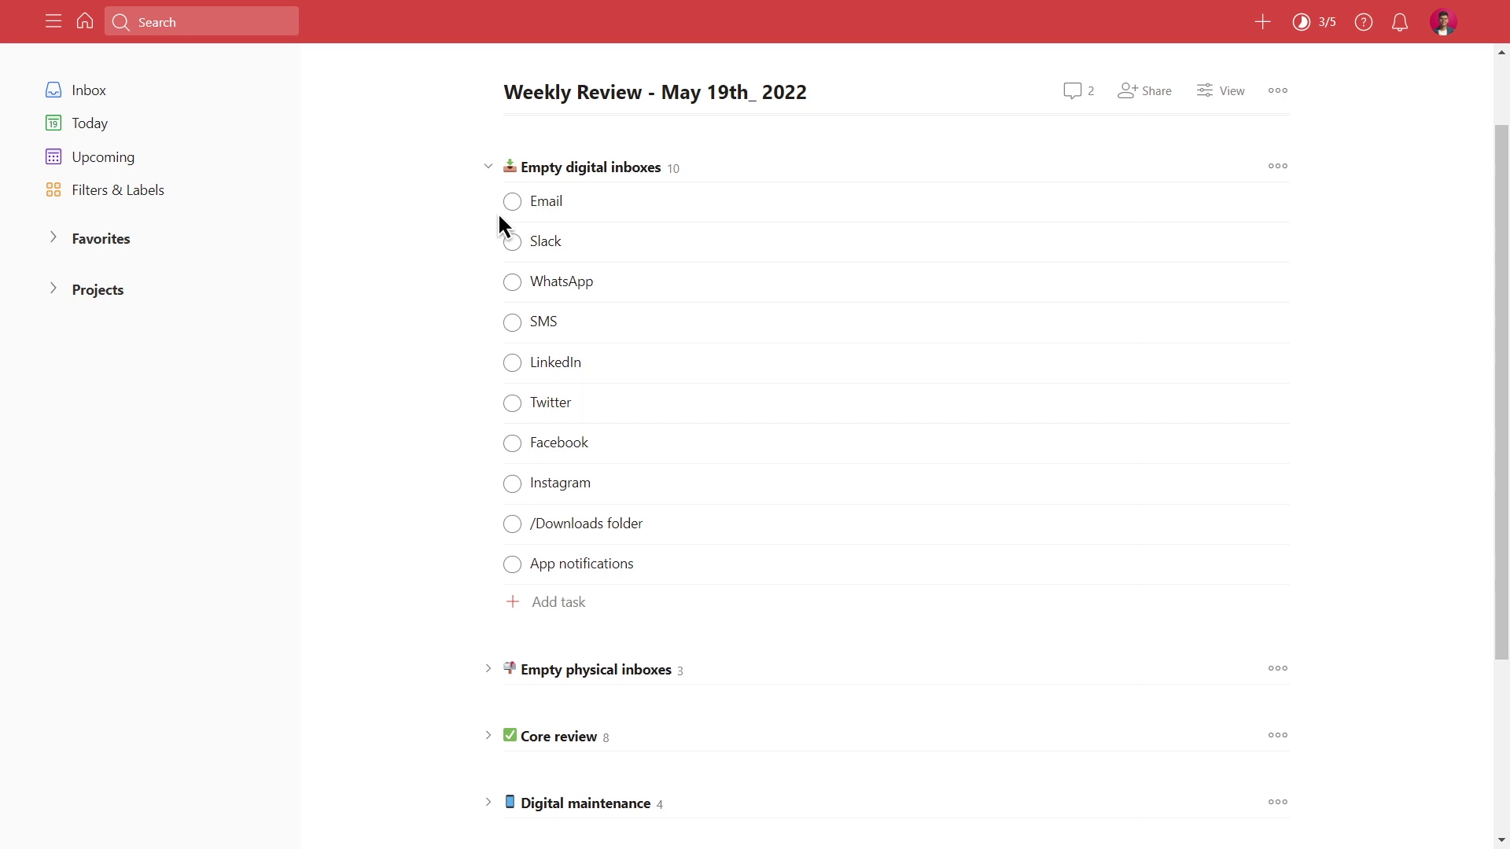
mouse_move(550, 500)
scroll(570, 449, down, 2)
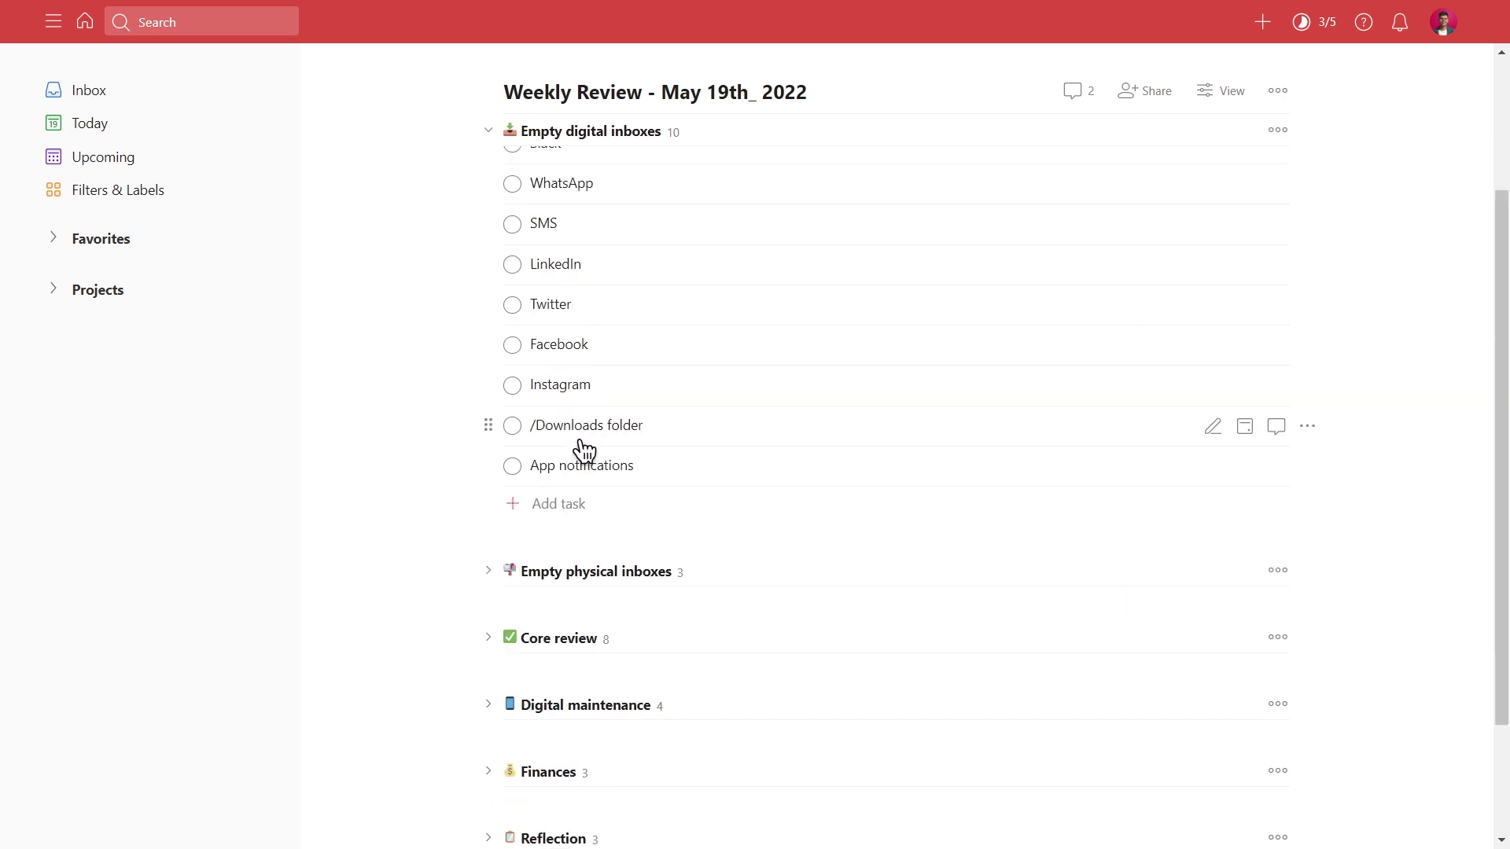
scroll(614, 442, up, 2)
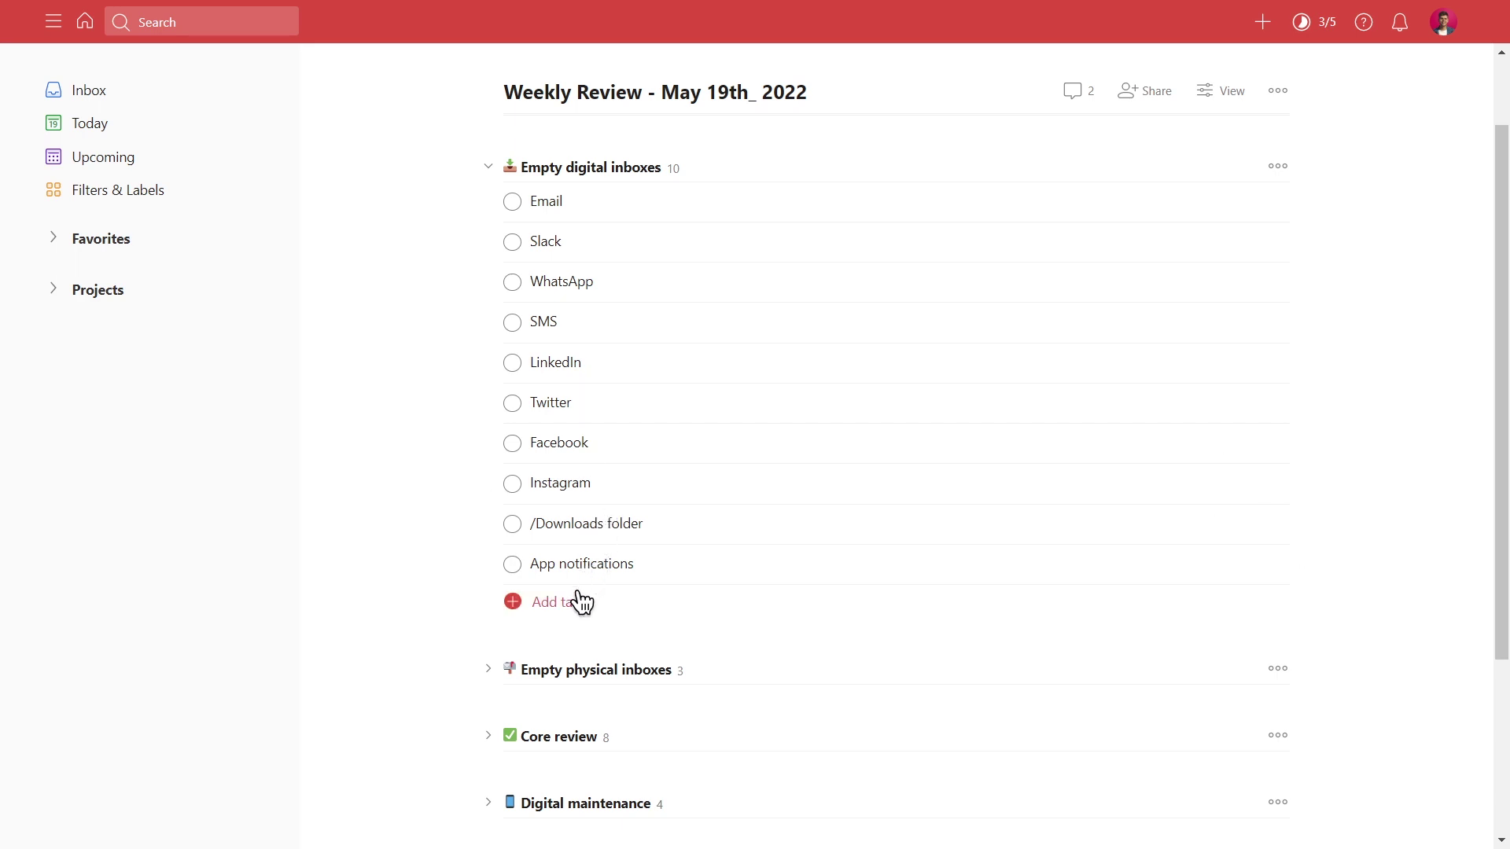
scroll(579, 600, up, 2)
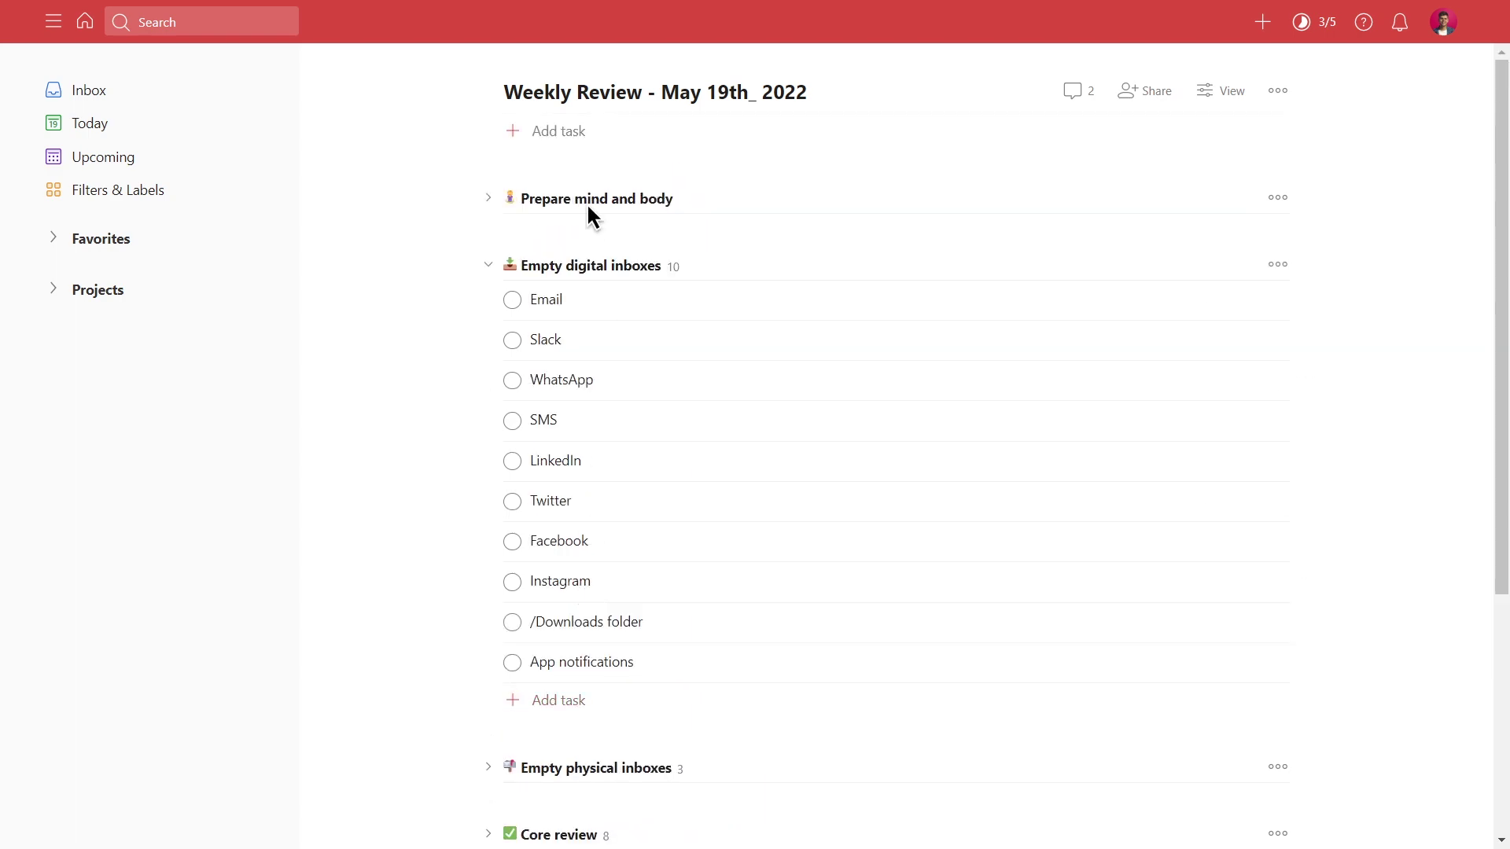
scroll(572, 465, down, 2)
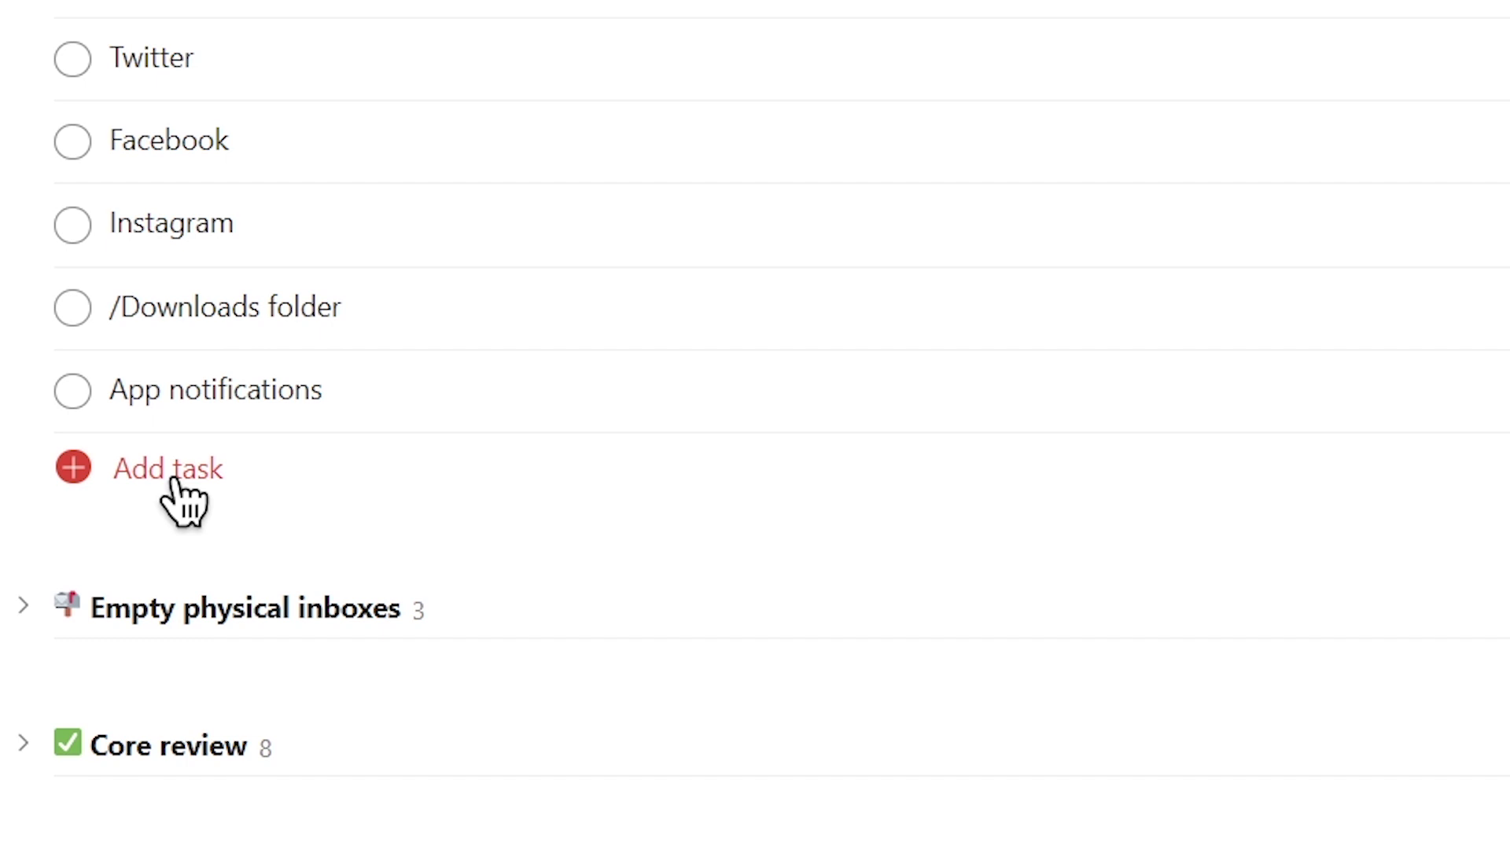
click(177, 472)
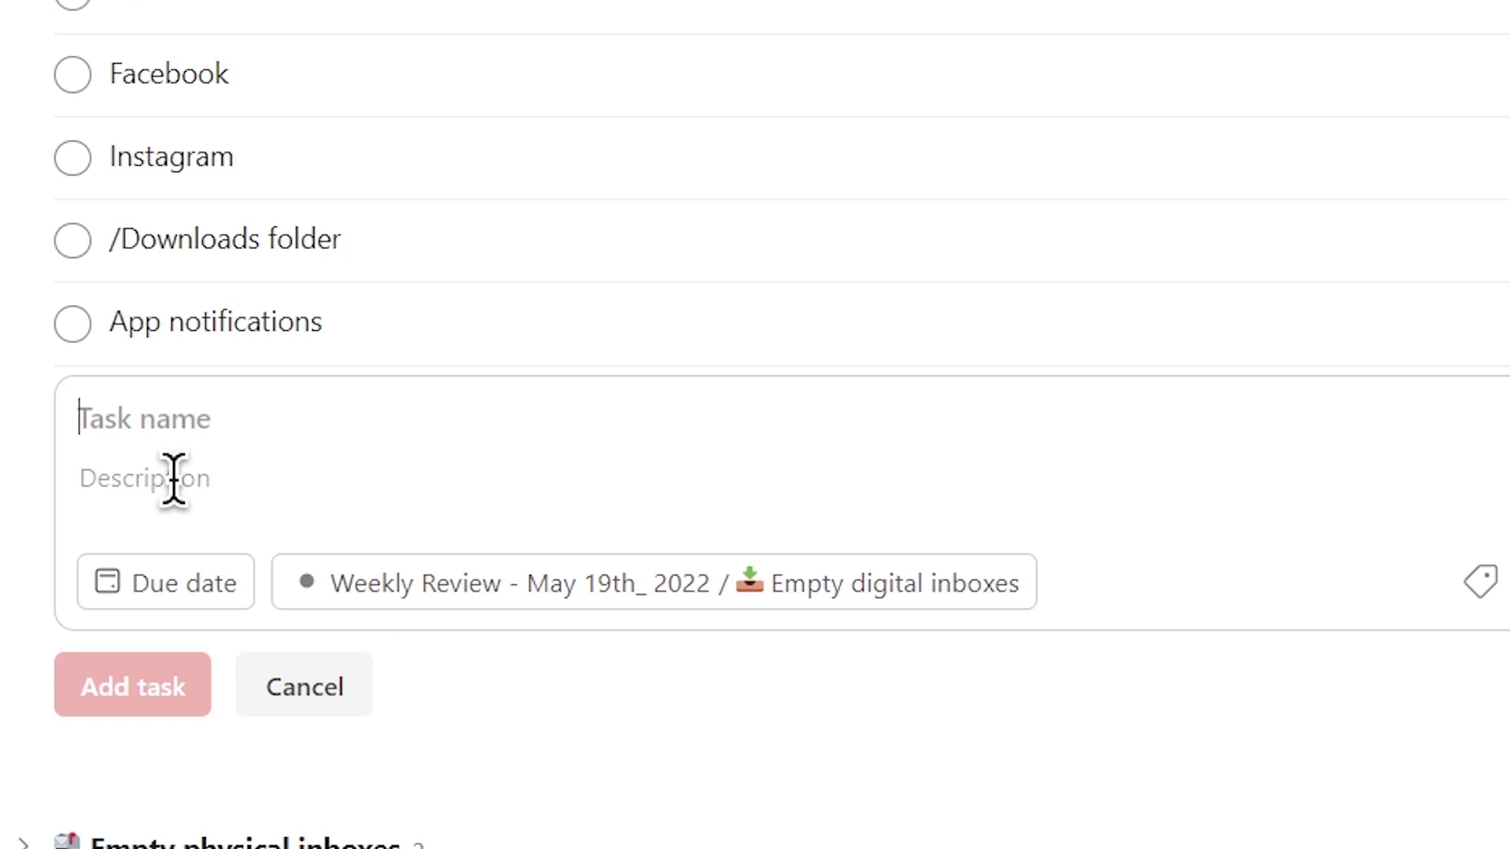
text(YouTube c)
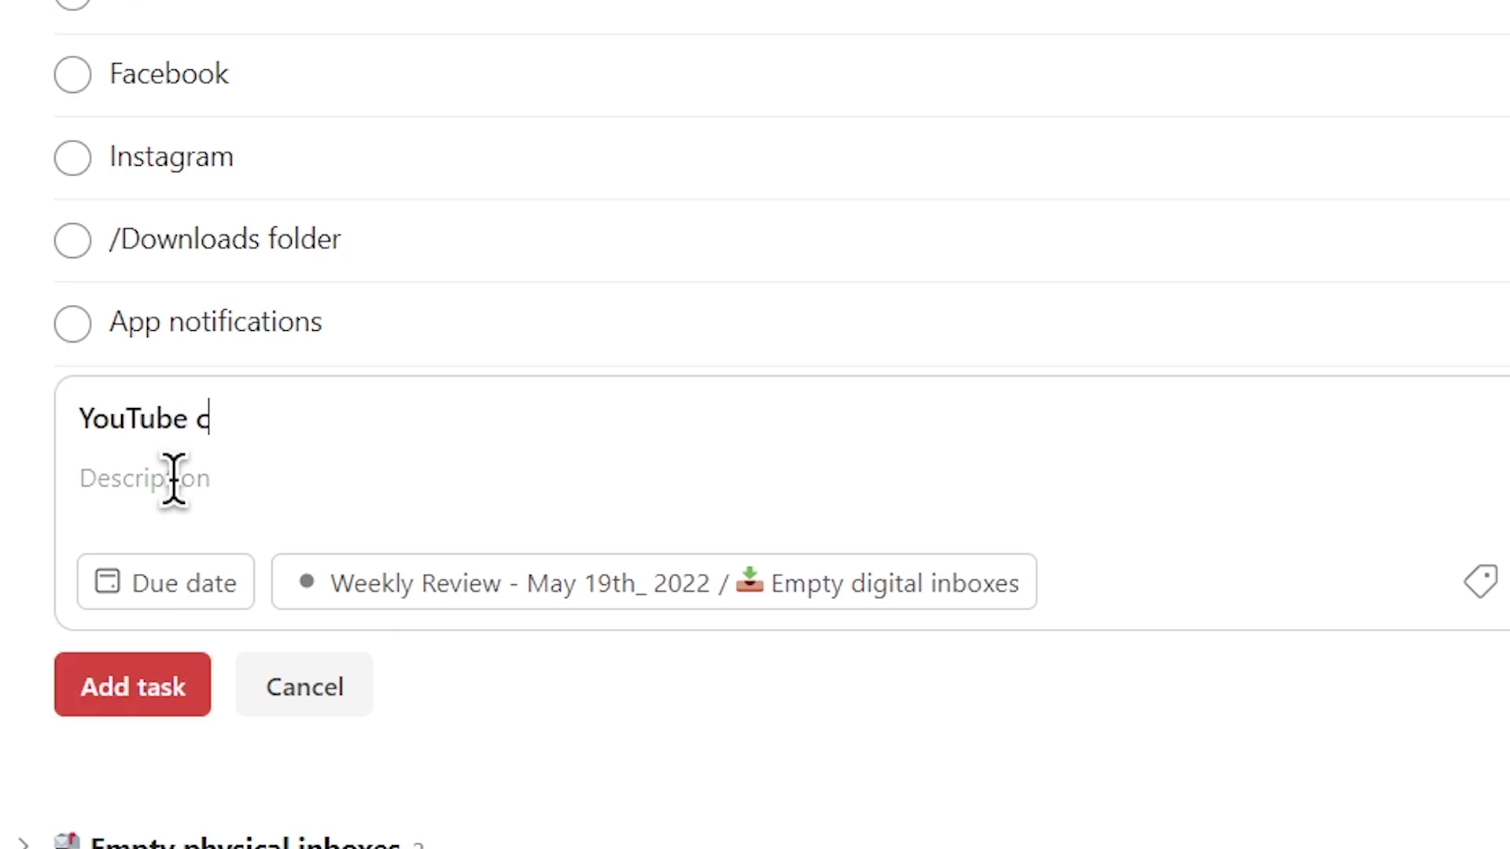
text(omments)
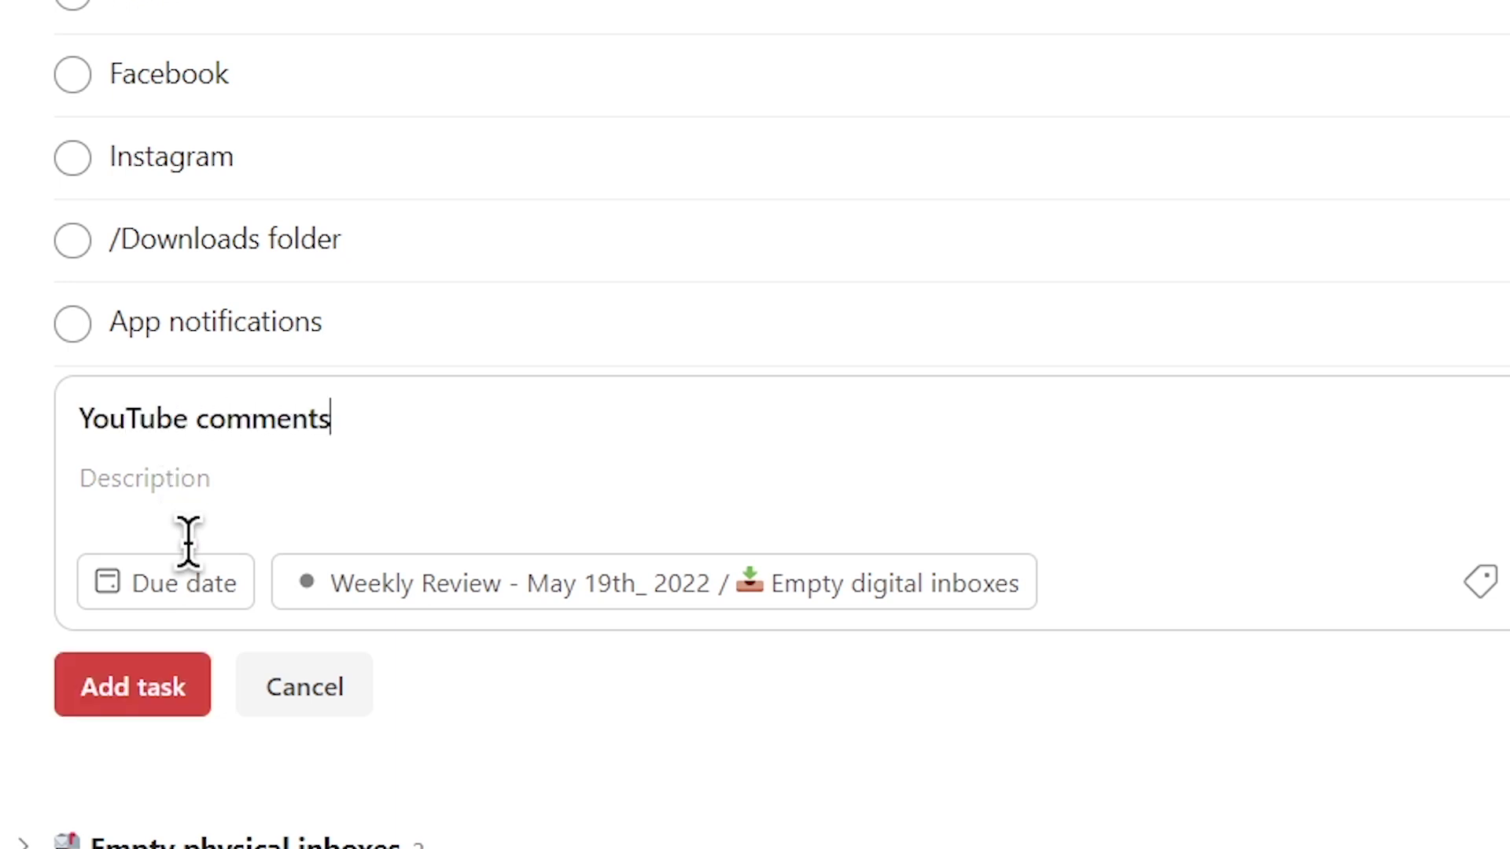
click(185, 686)
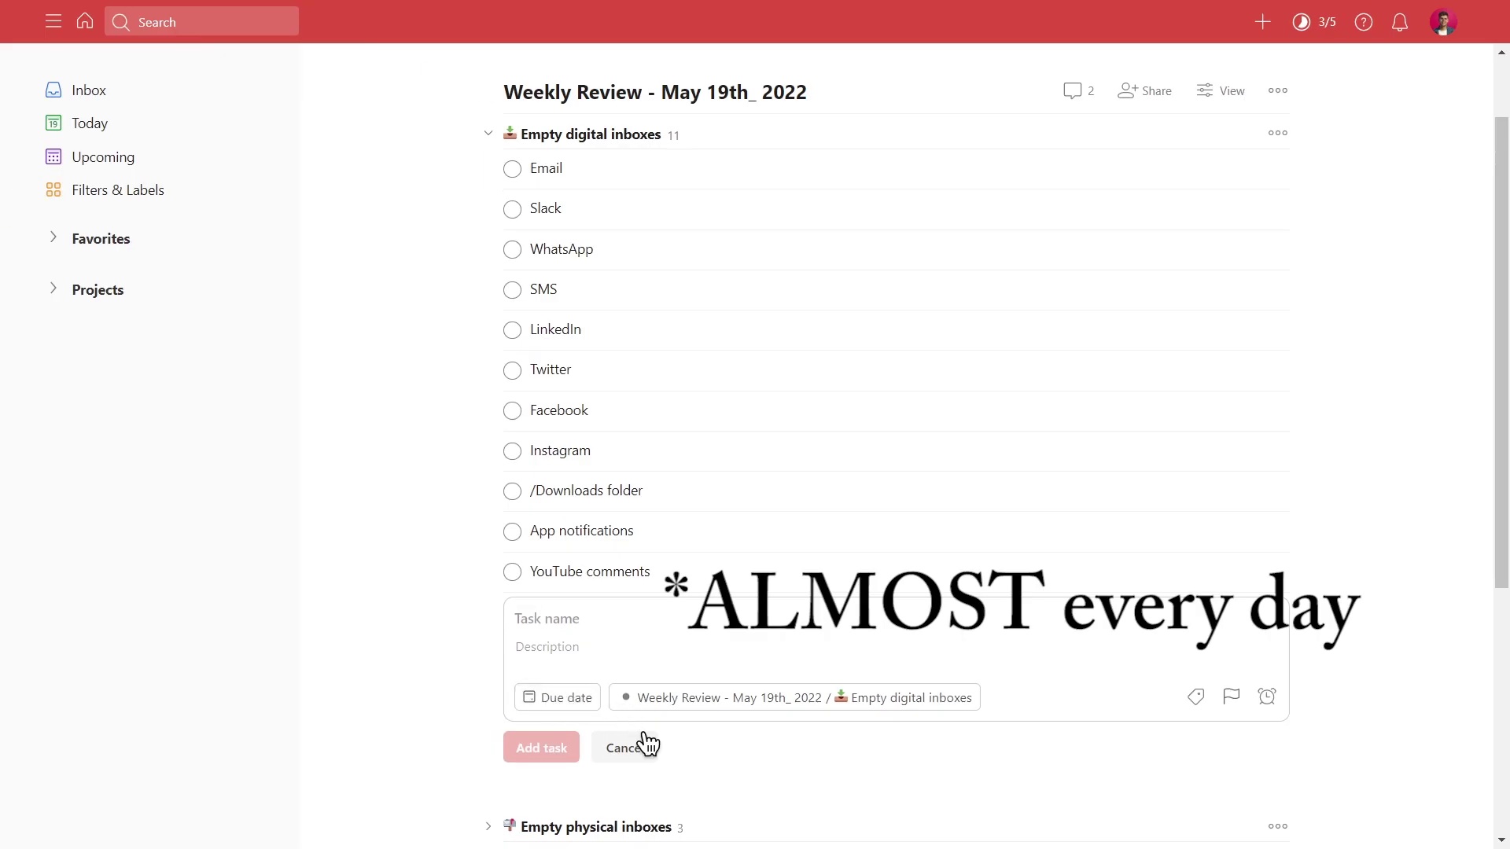
click(644, 743)
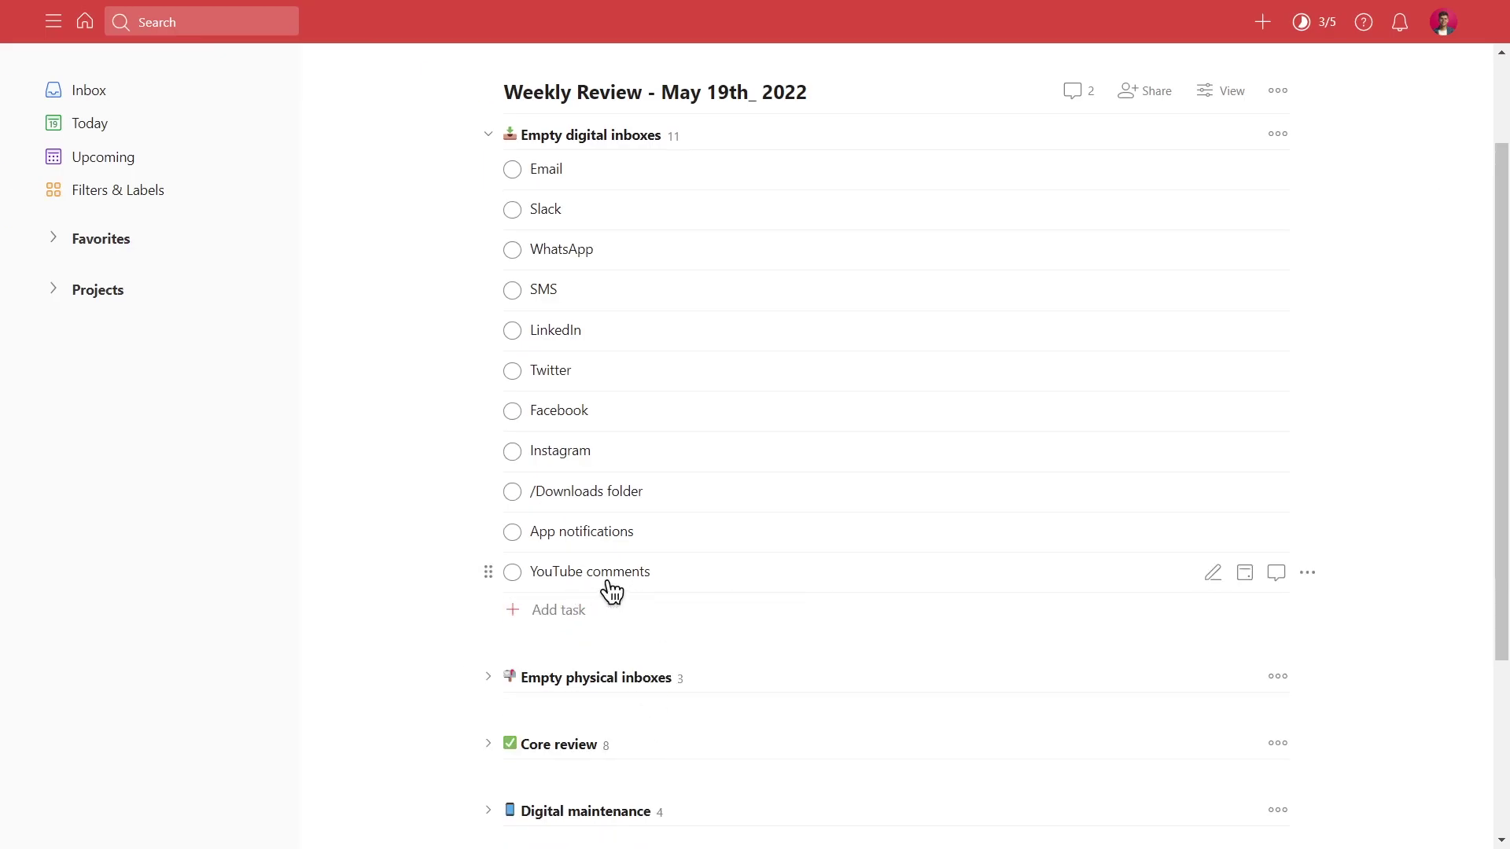
scroll(610, 590, up, 1)
- Complete the Email, Slack and WhatsApp tasks and dismiss the daily goal notification
click(513, 267)
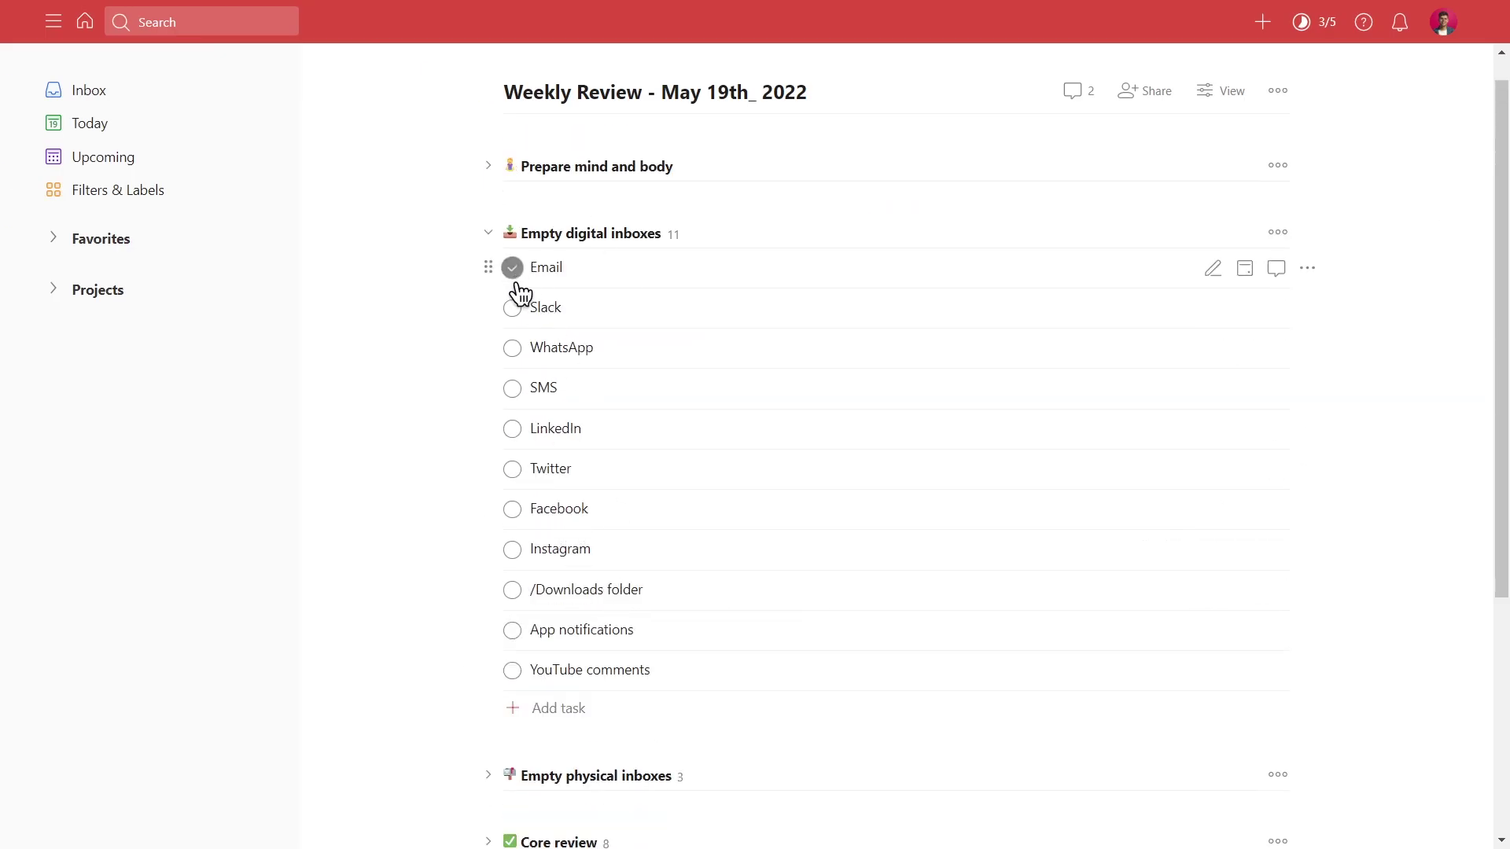
click(512, 267)
click(512, 269)
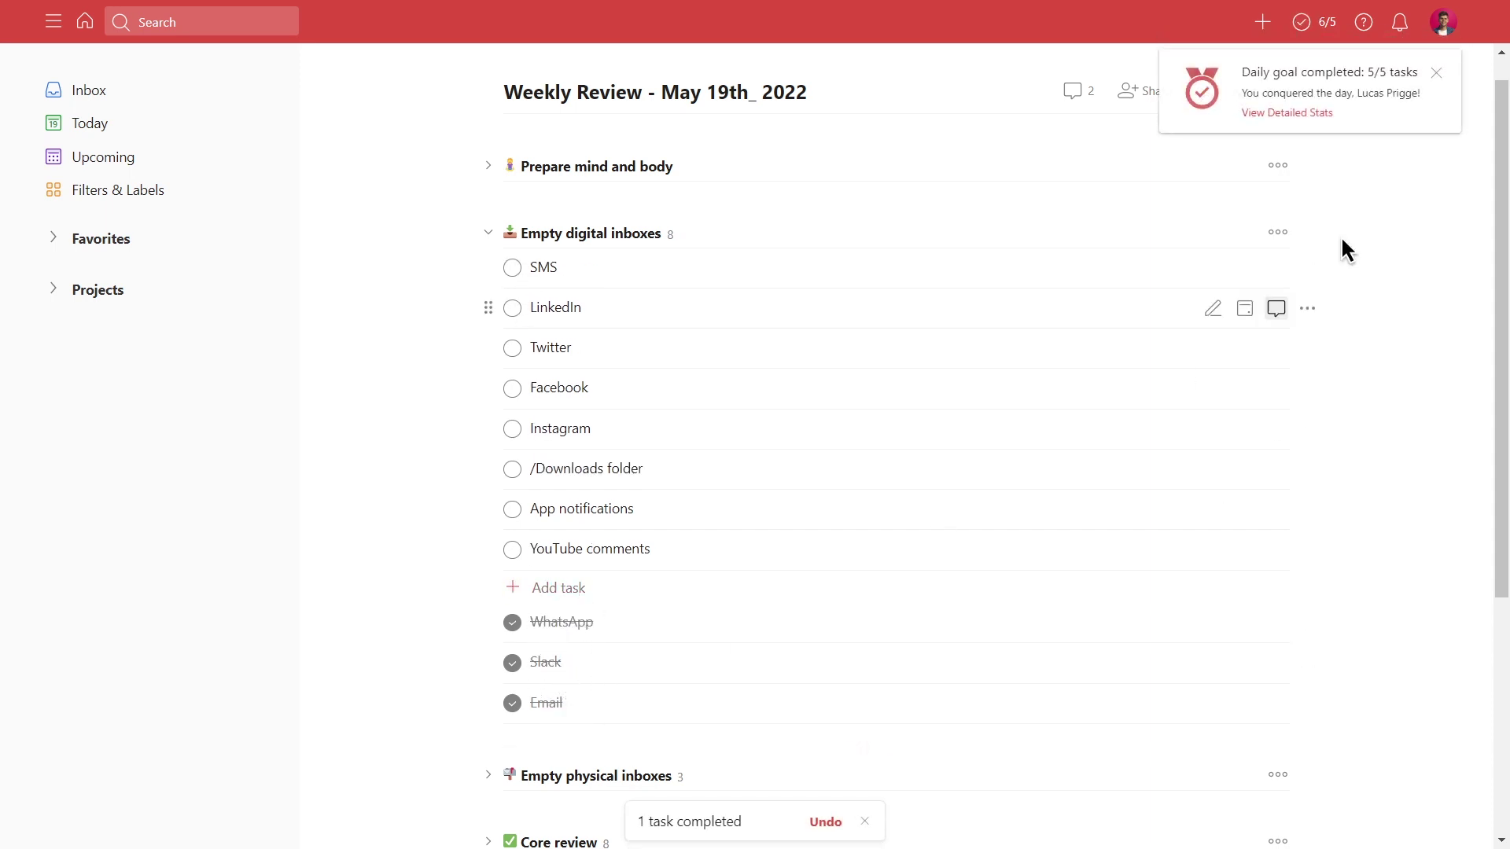
click(1436, 72)
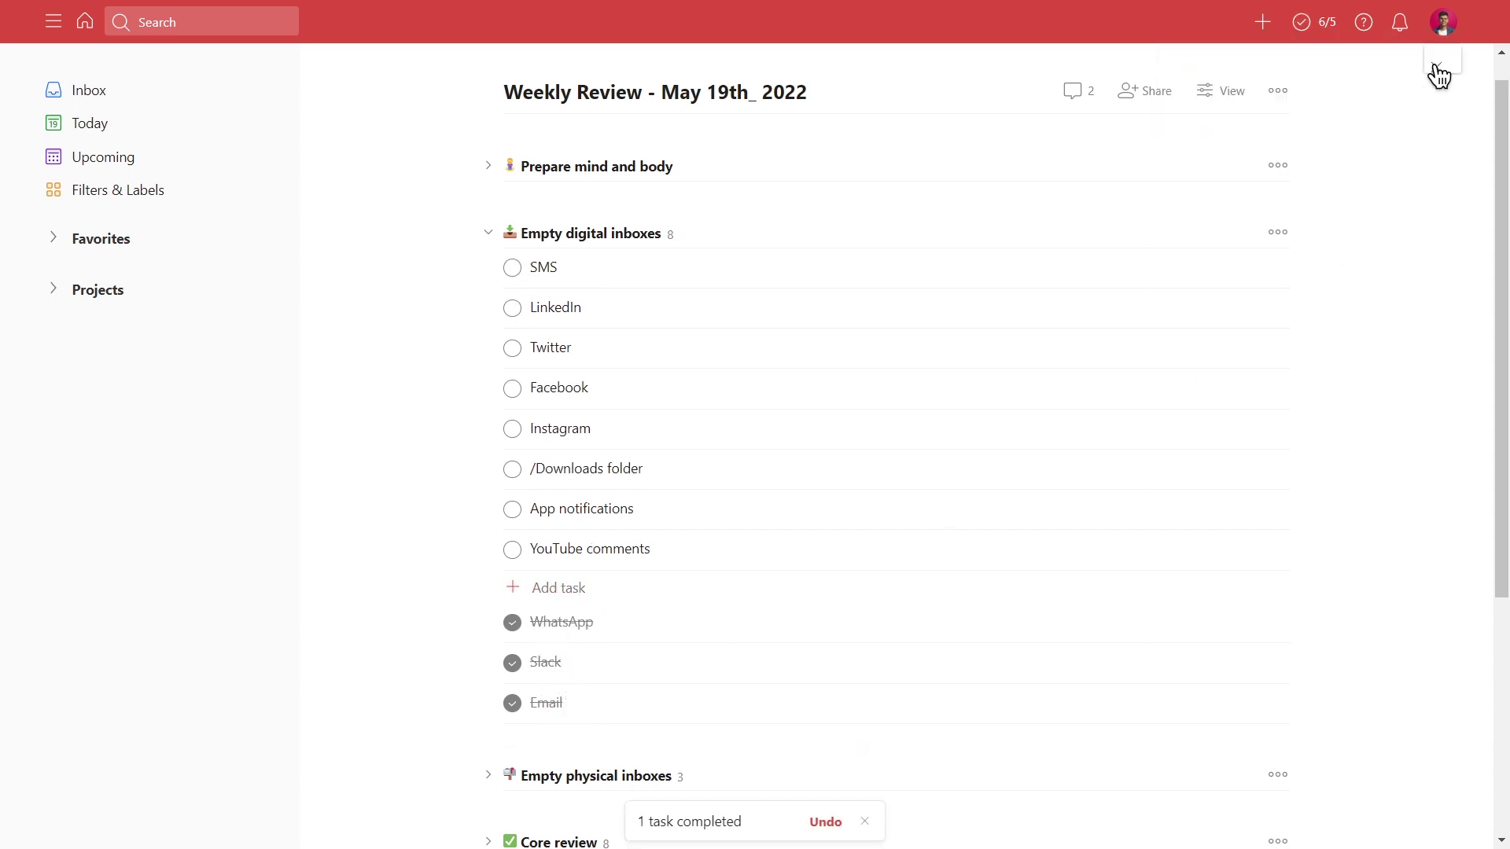
- Browse the project's actions list and collapse the project's sections
click(1277, 91)
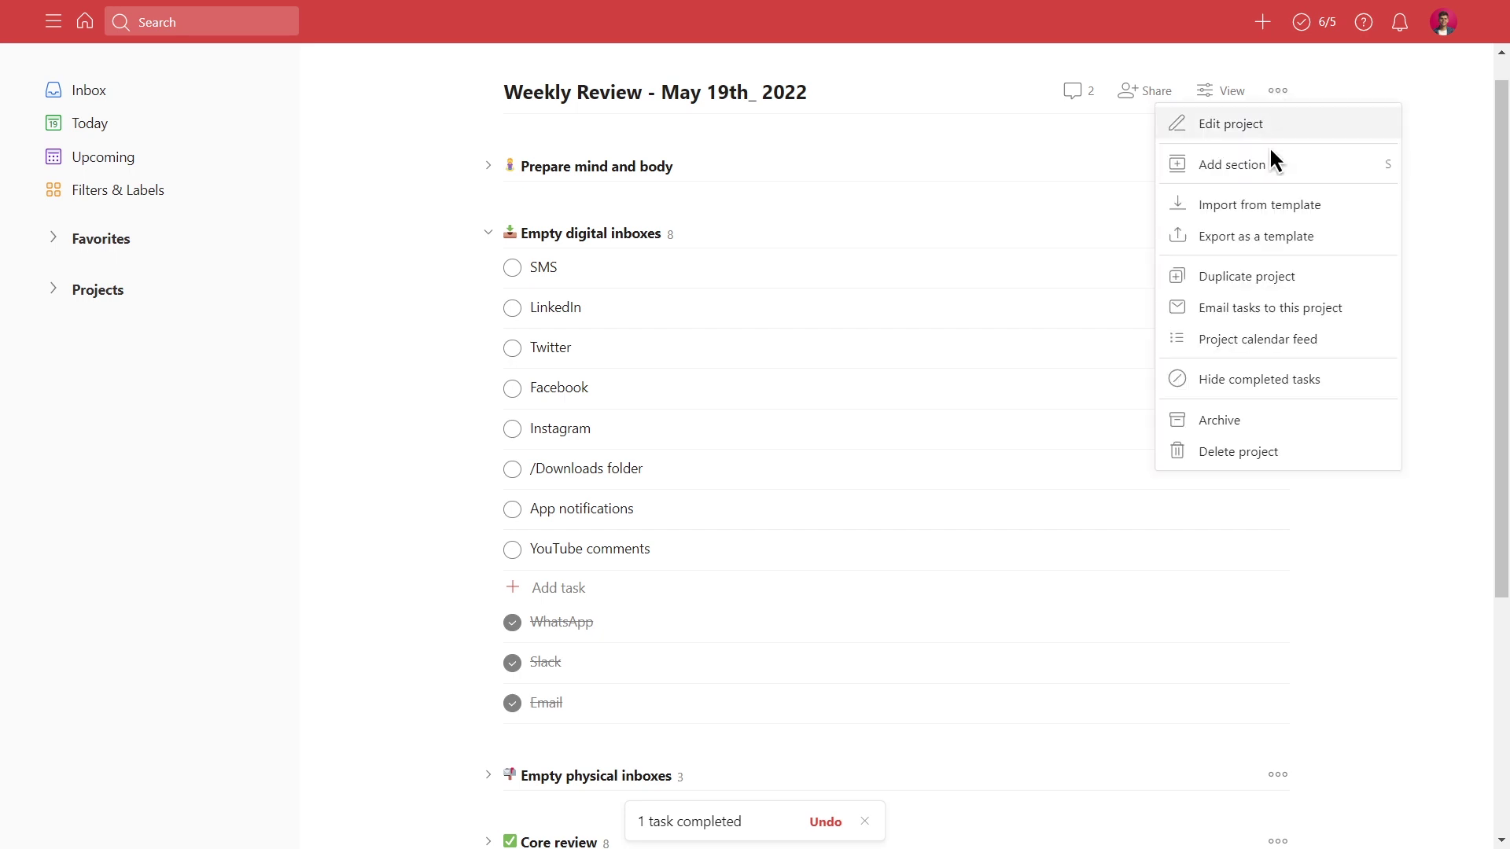
click(1260, 95)
click(487, 234)
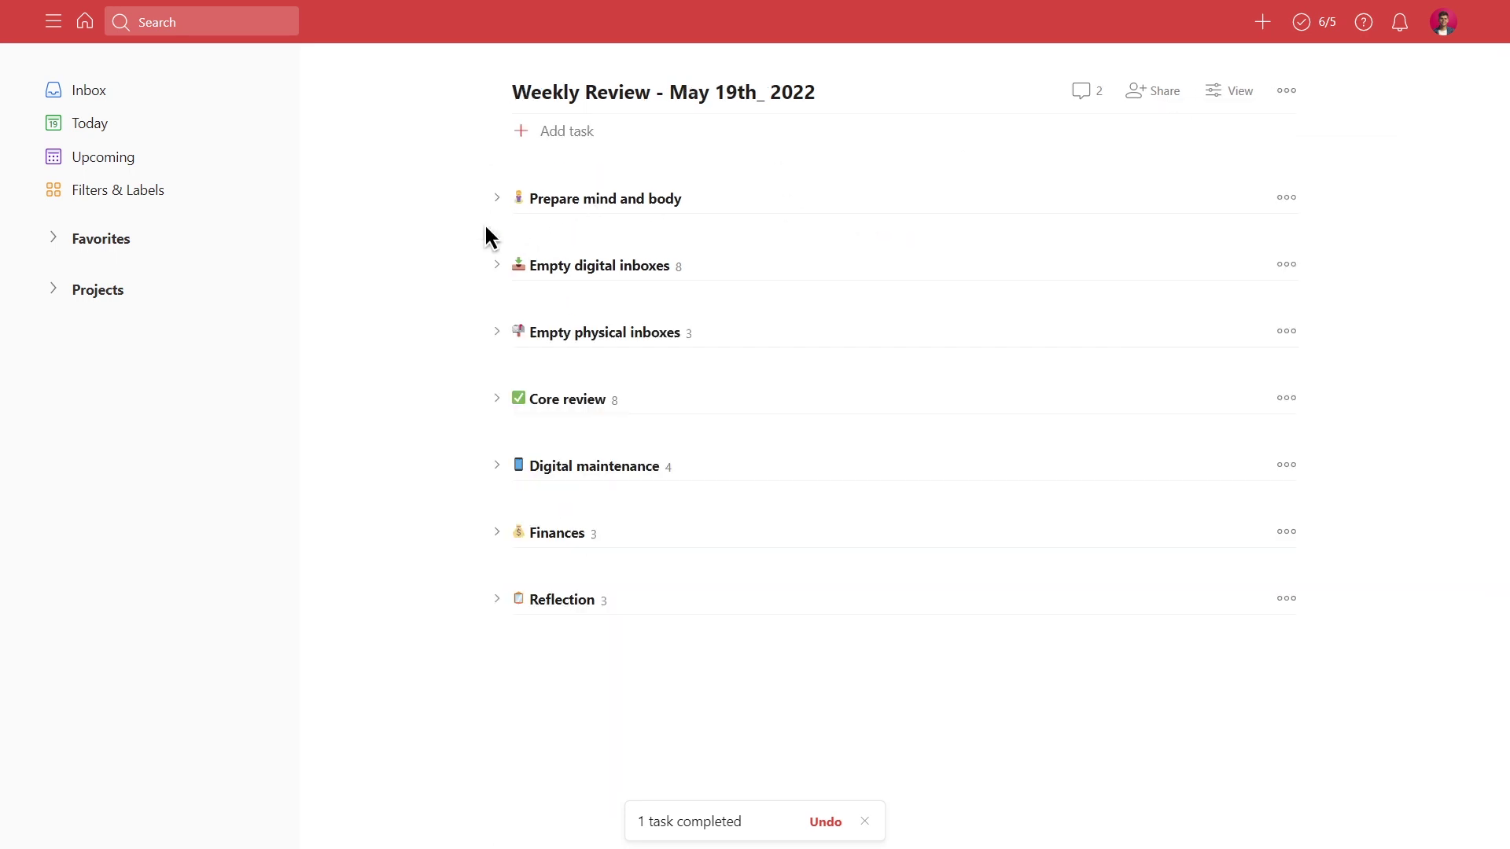
click(498, 334)
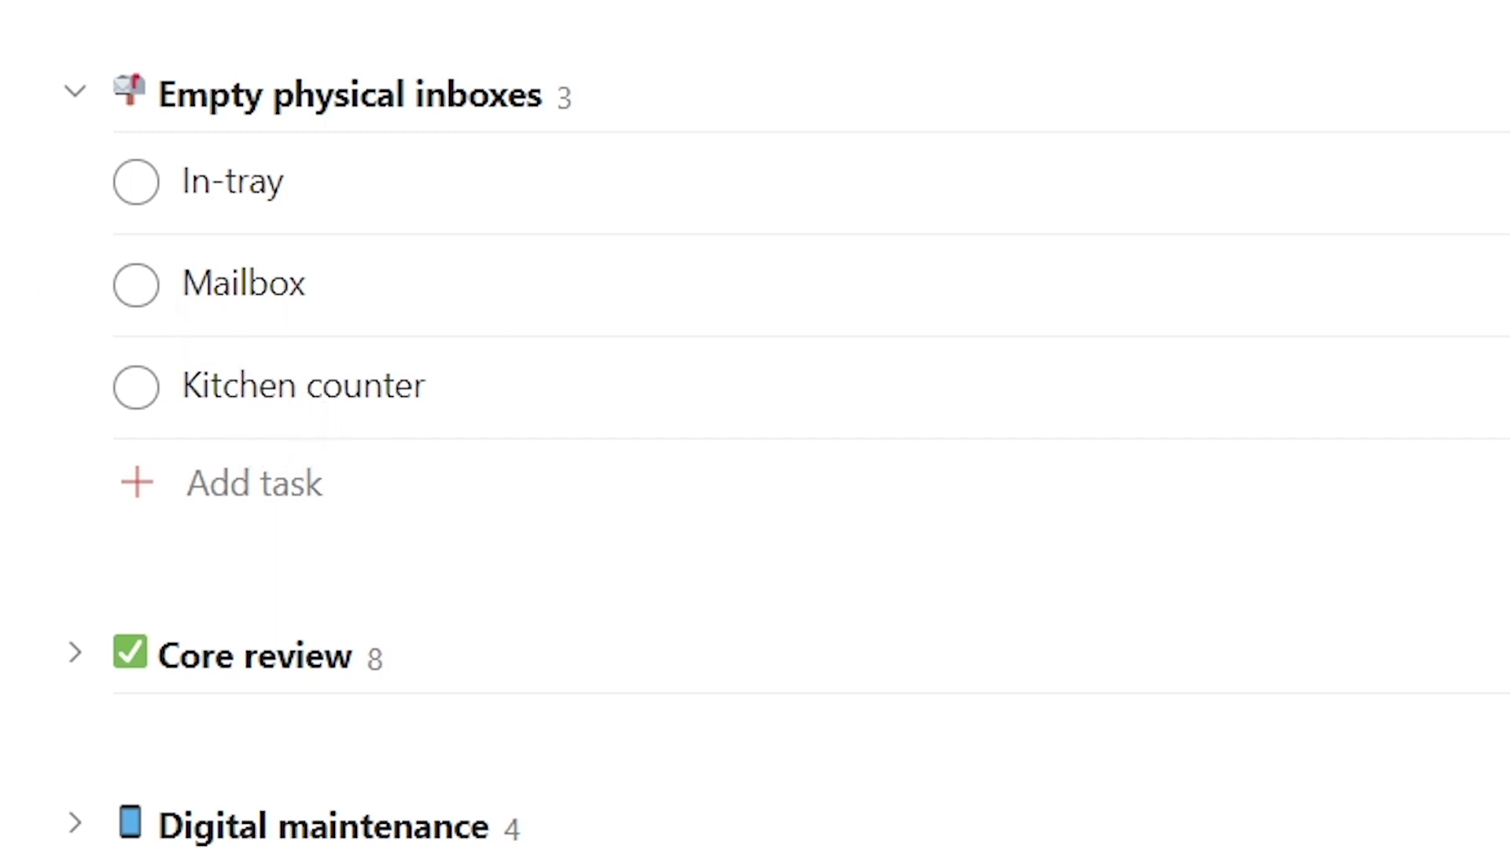
click(495, 332)
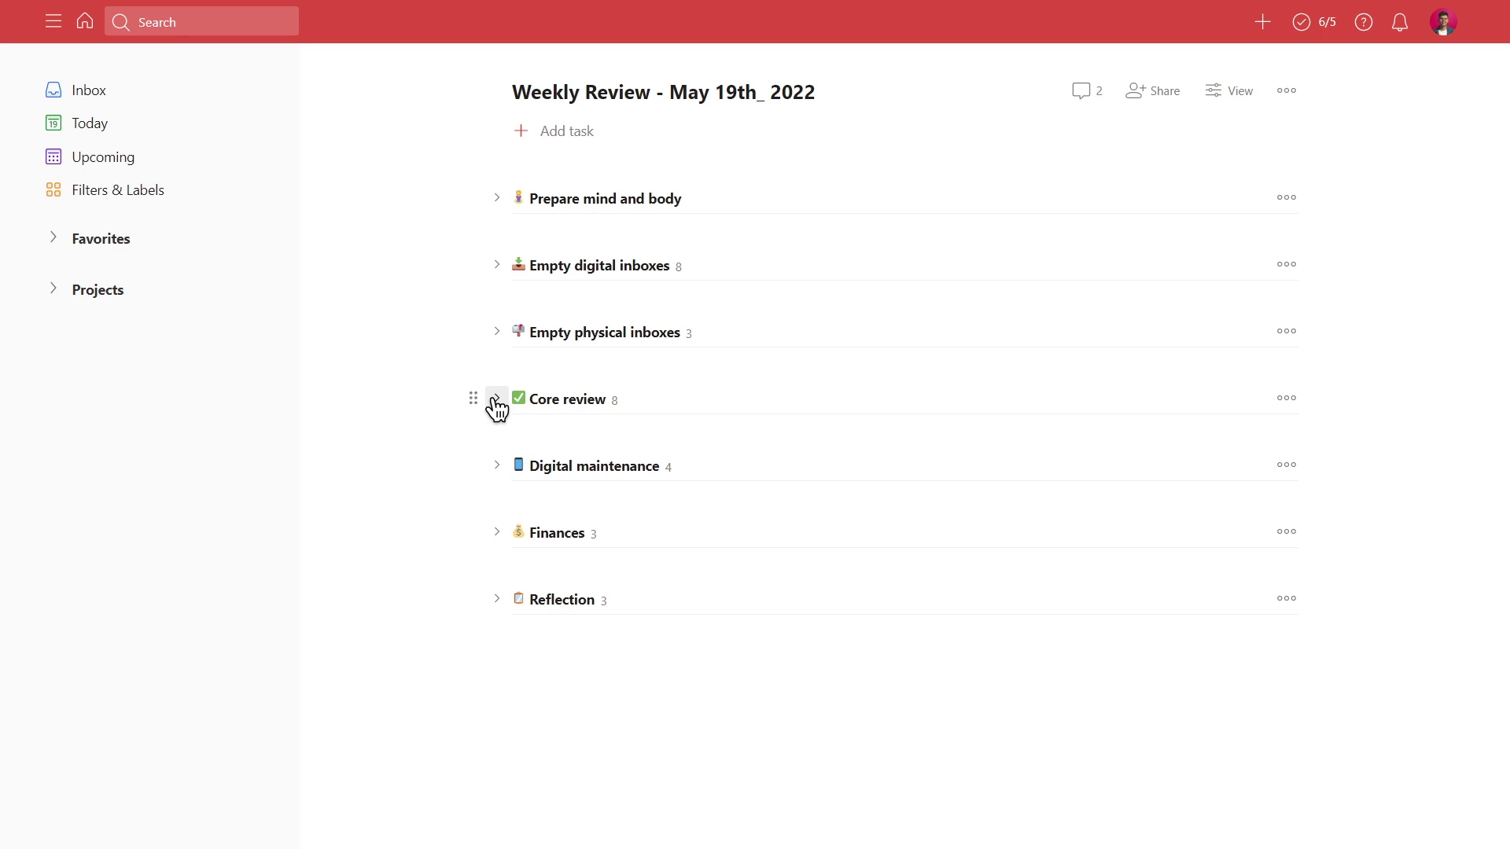
click(496, 333)
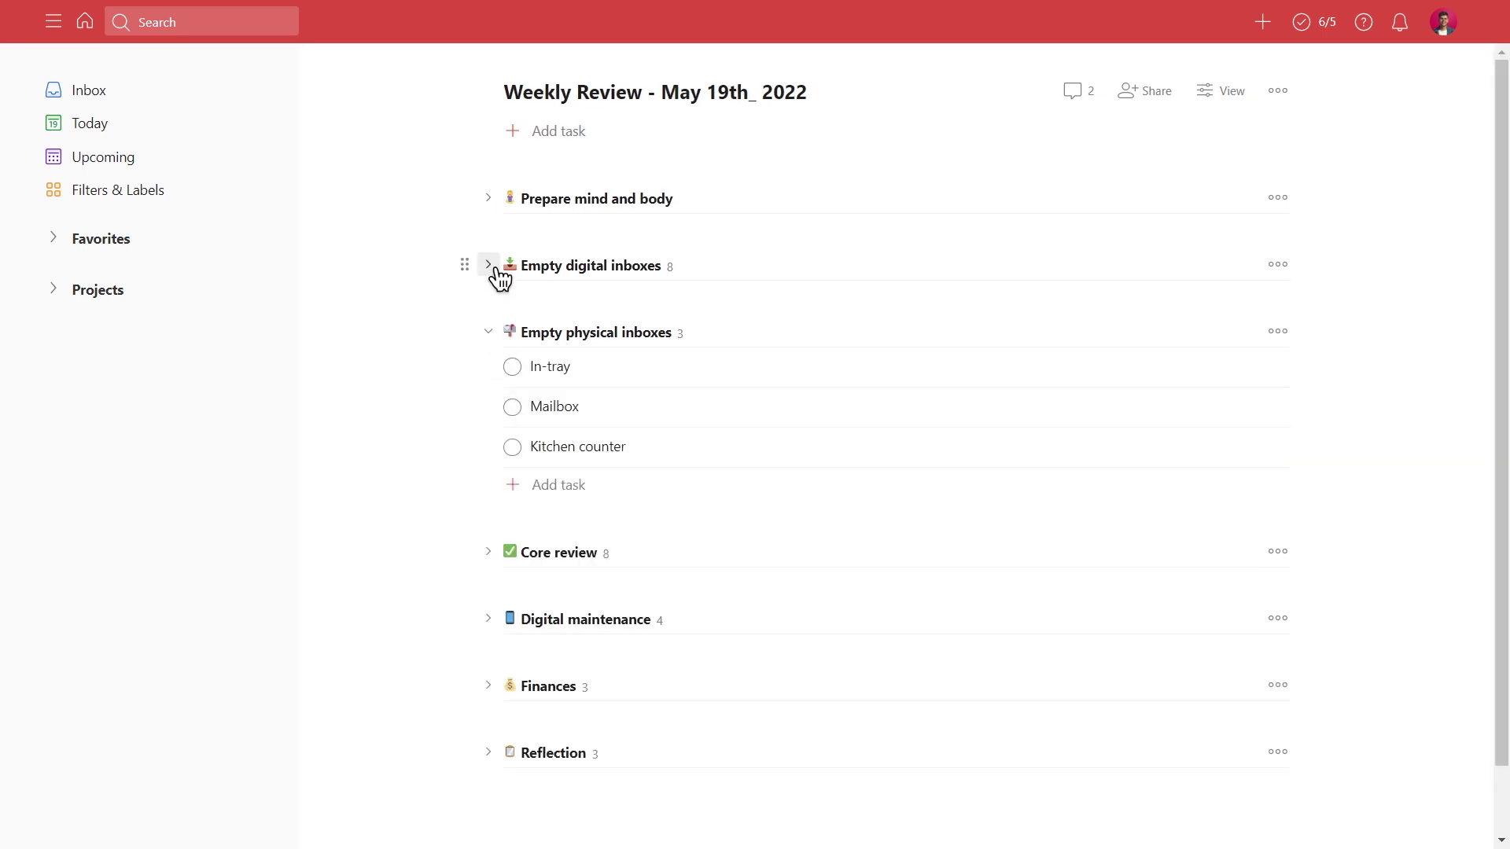
click(491, 267)
click(491, 200)
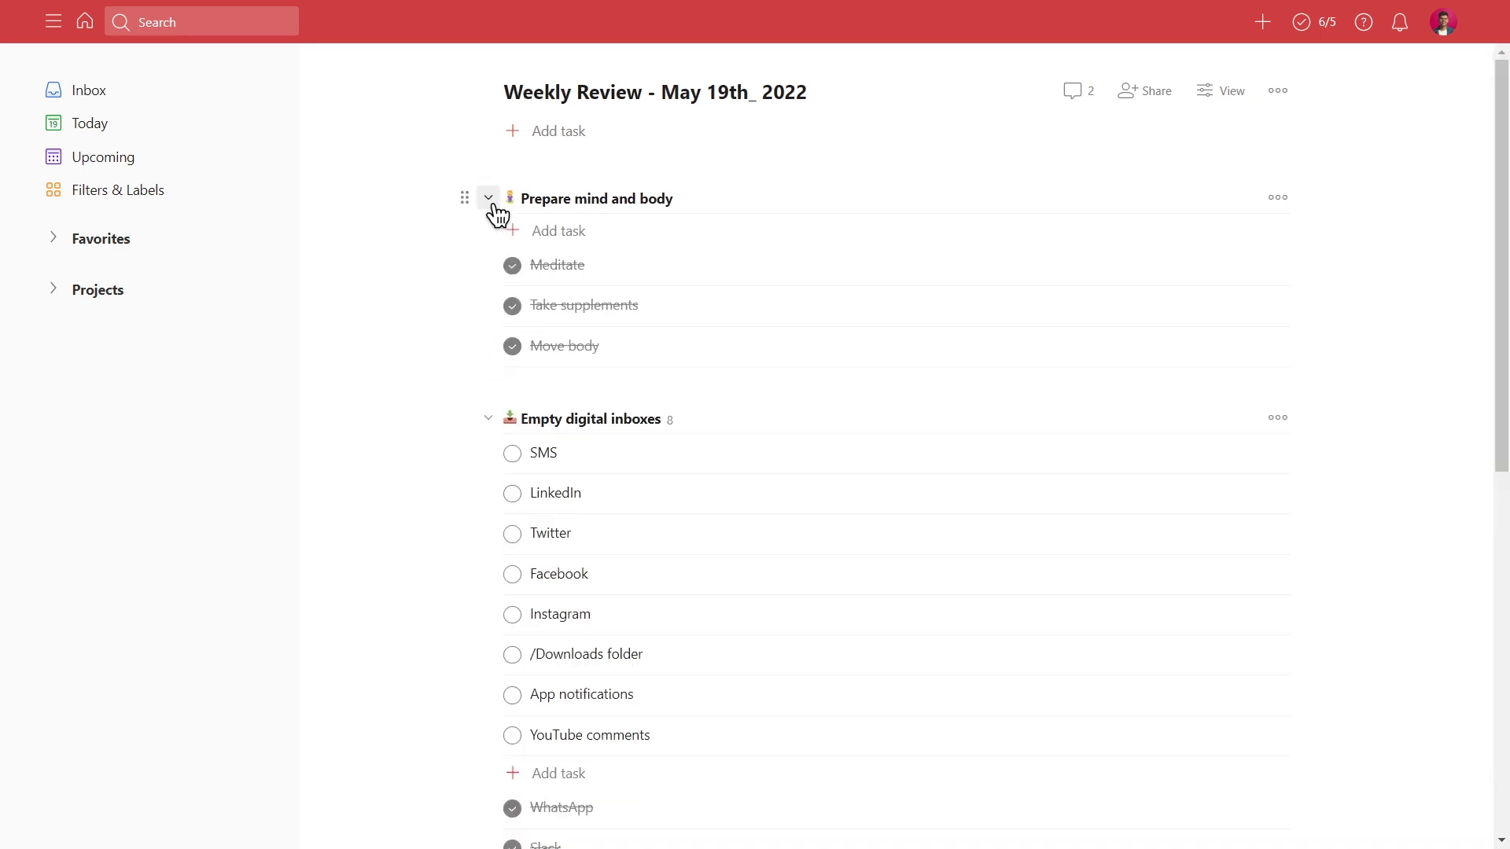
scroll(563, 397, down, 2)
scroll(562, 397, down, 3)
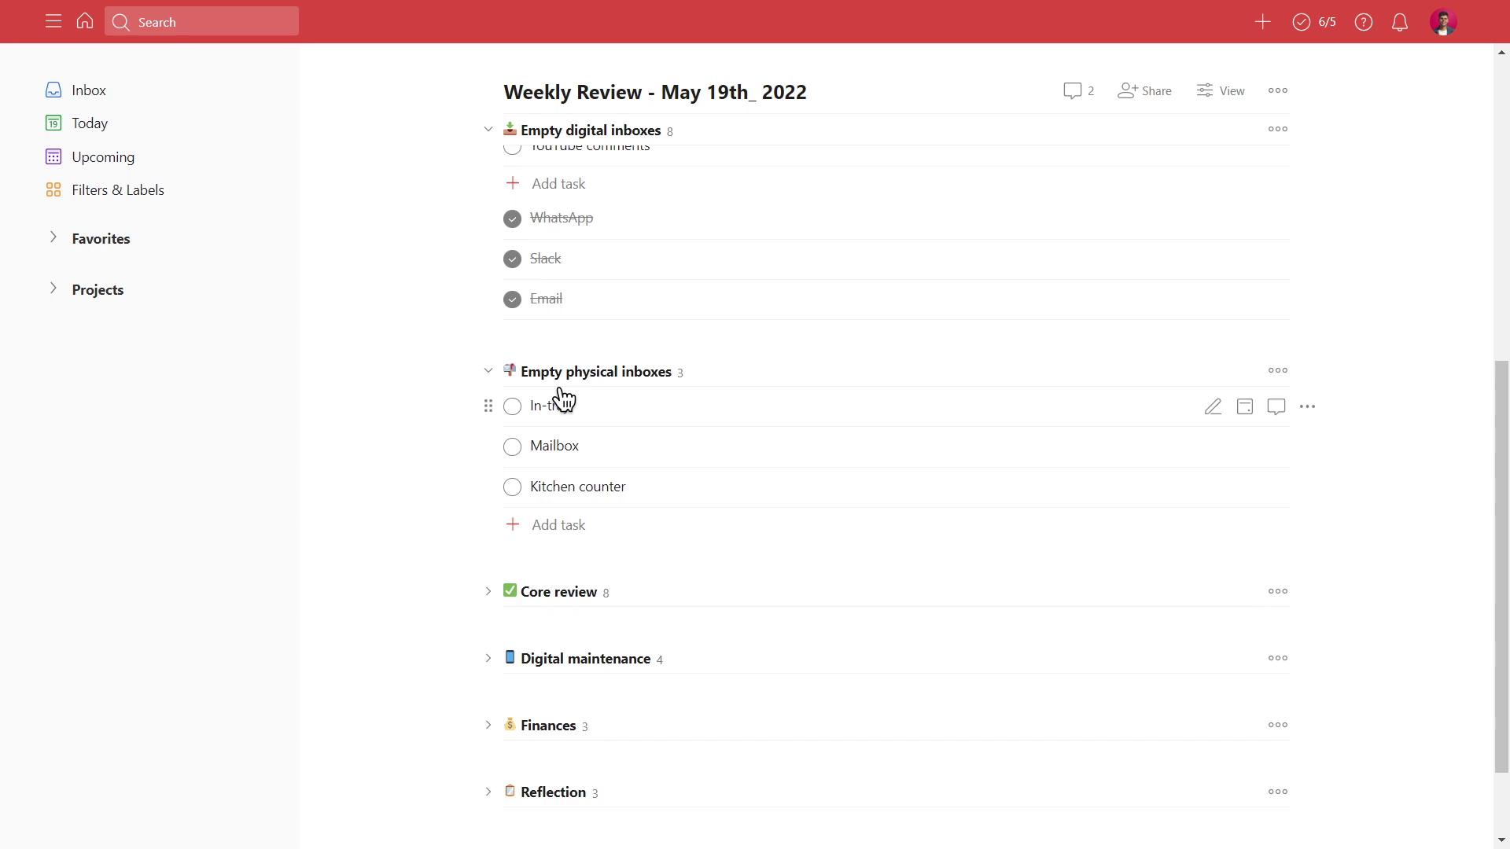
scroll(543, 406, up, 1)
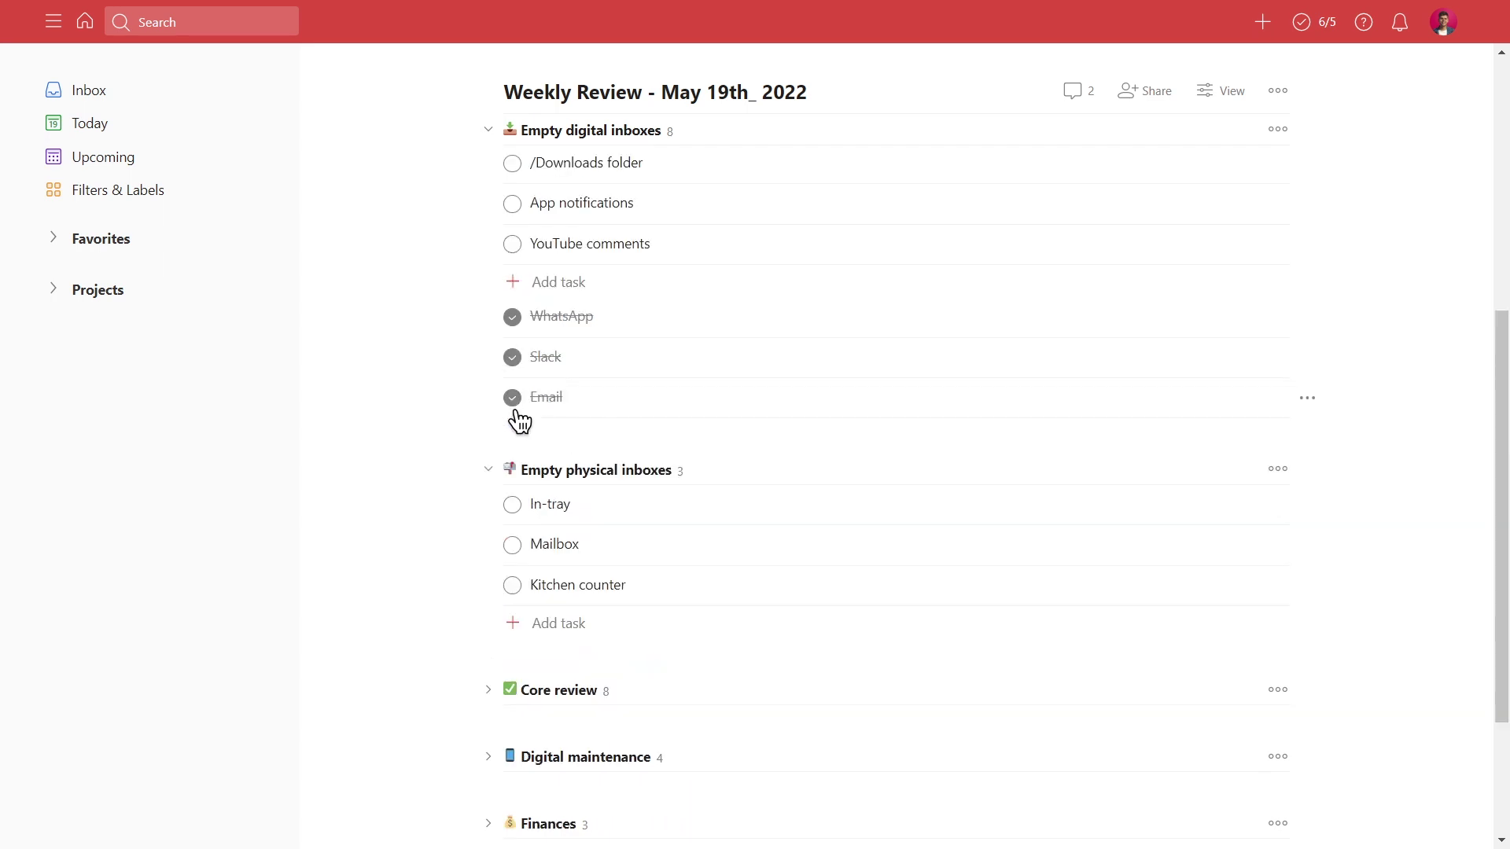
click(495, 469)
scroll(497, 469, up, 2)
scroll(495, 472, up, 2)
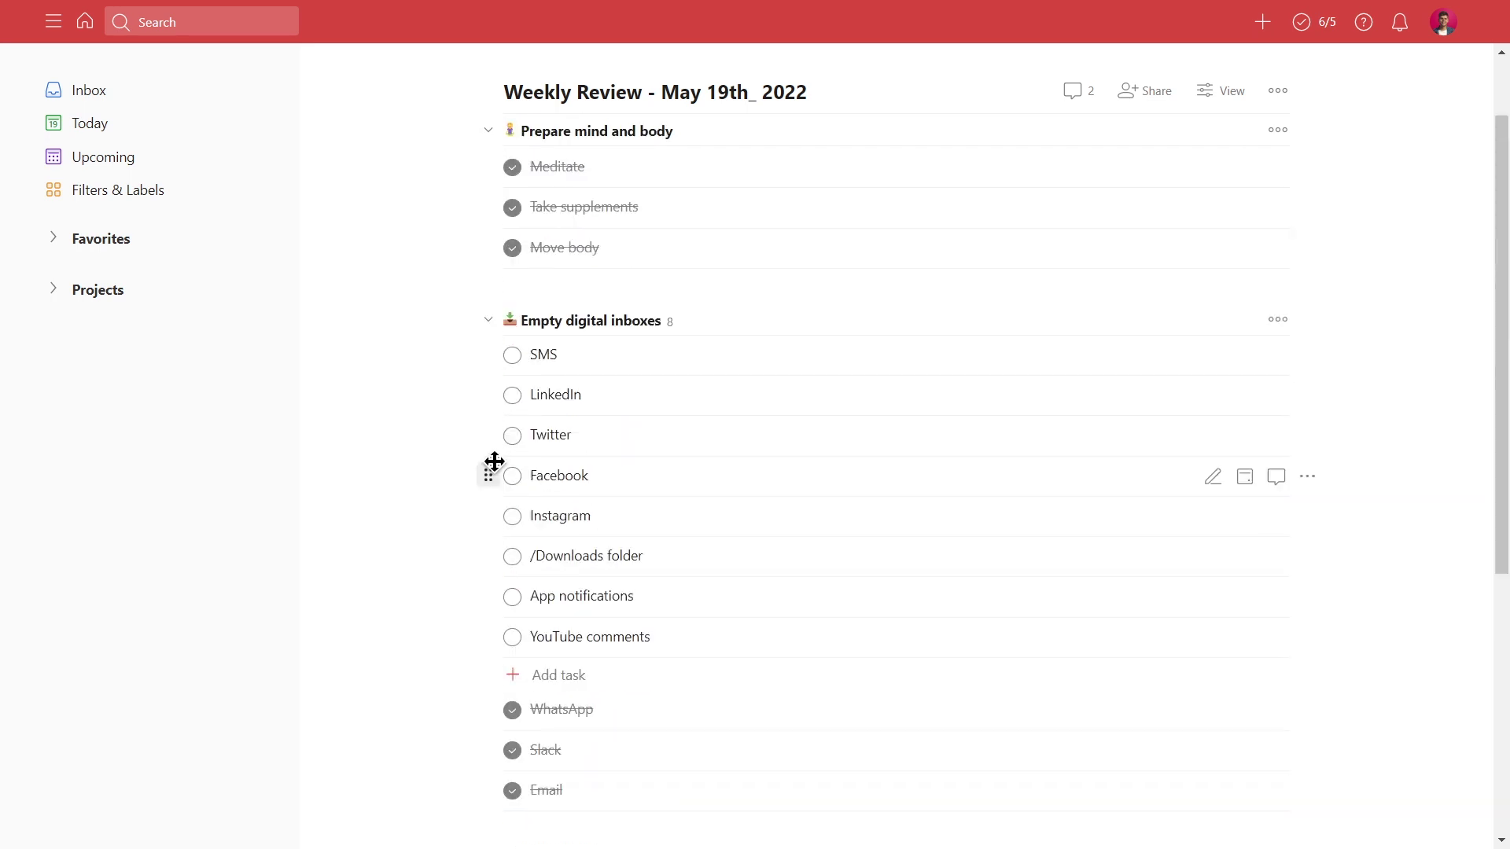
click(491, 320)
click(491, 131)
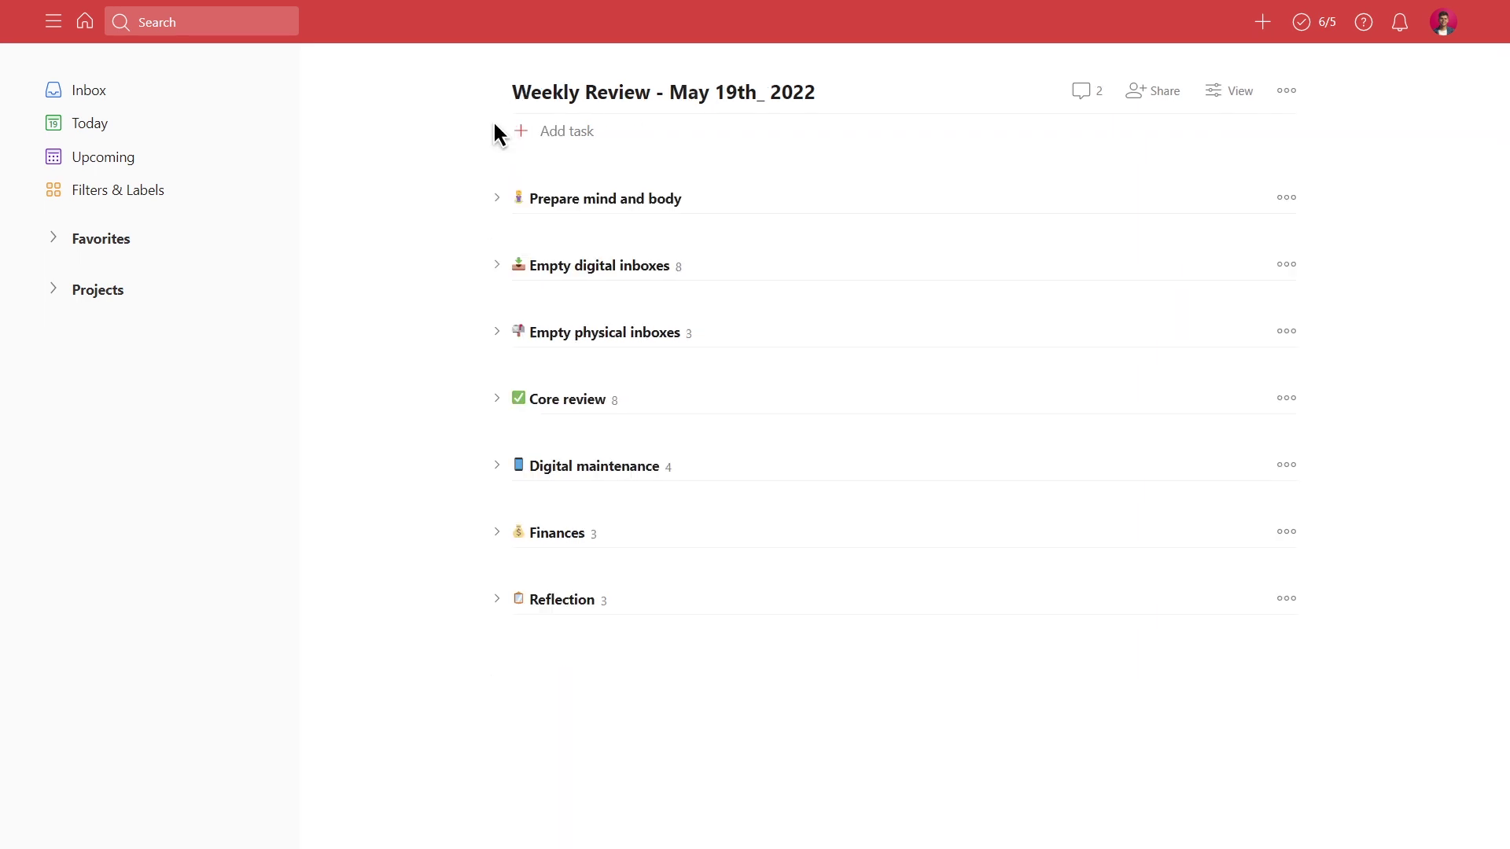
click(497, 400)
scroll(578, 408, down, 1)
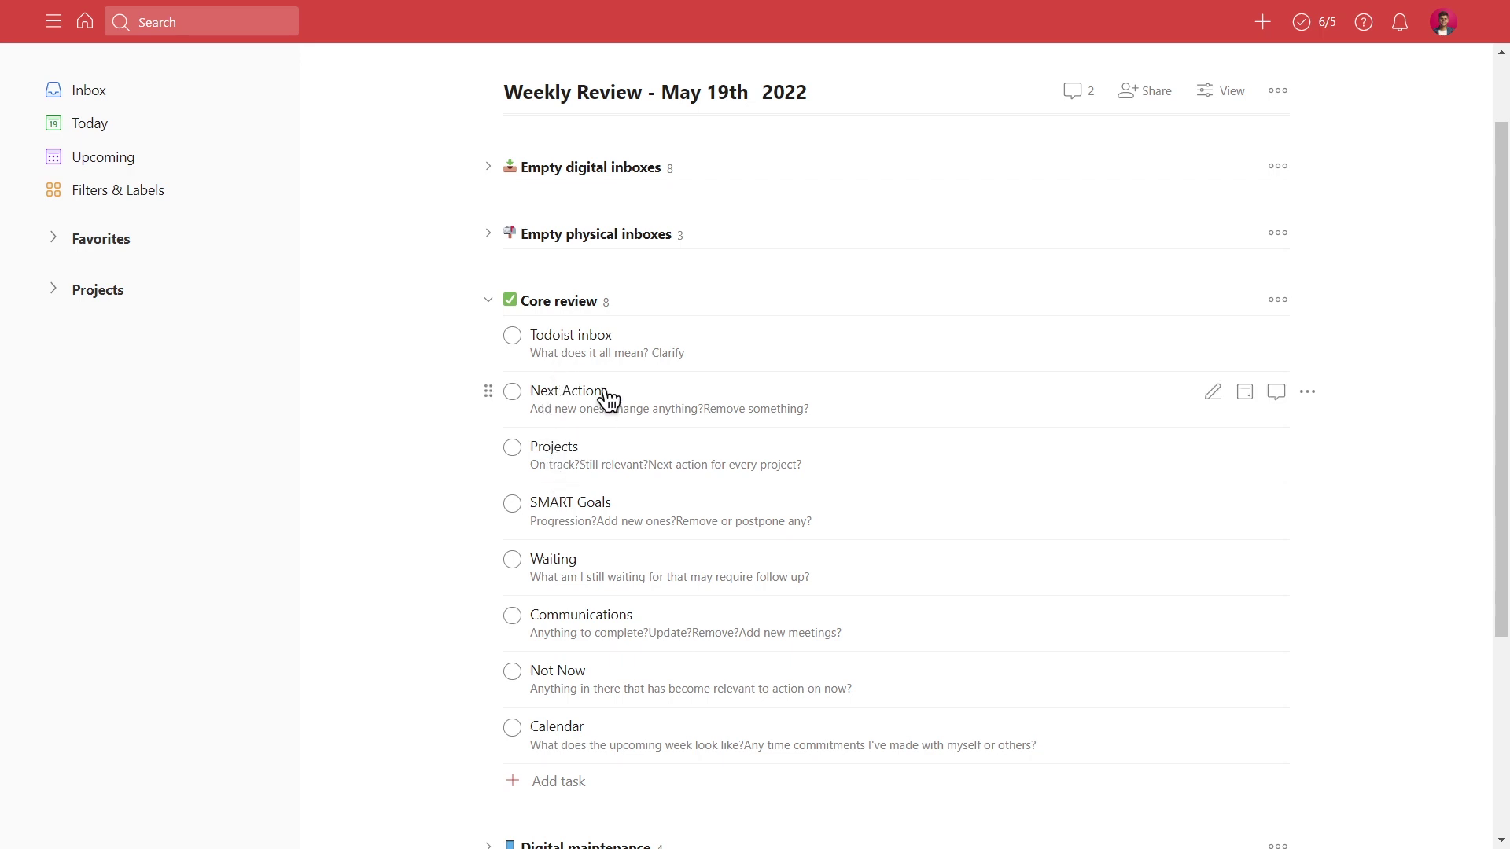
mouse_move(619, 365)
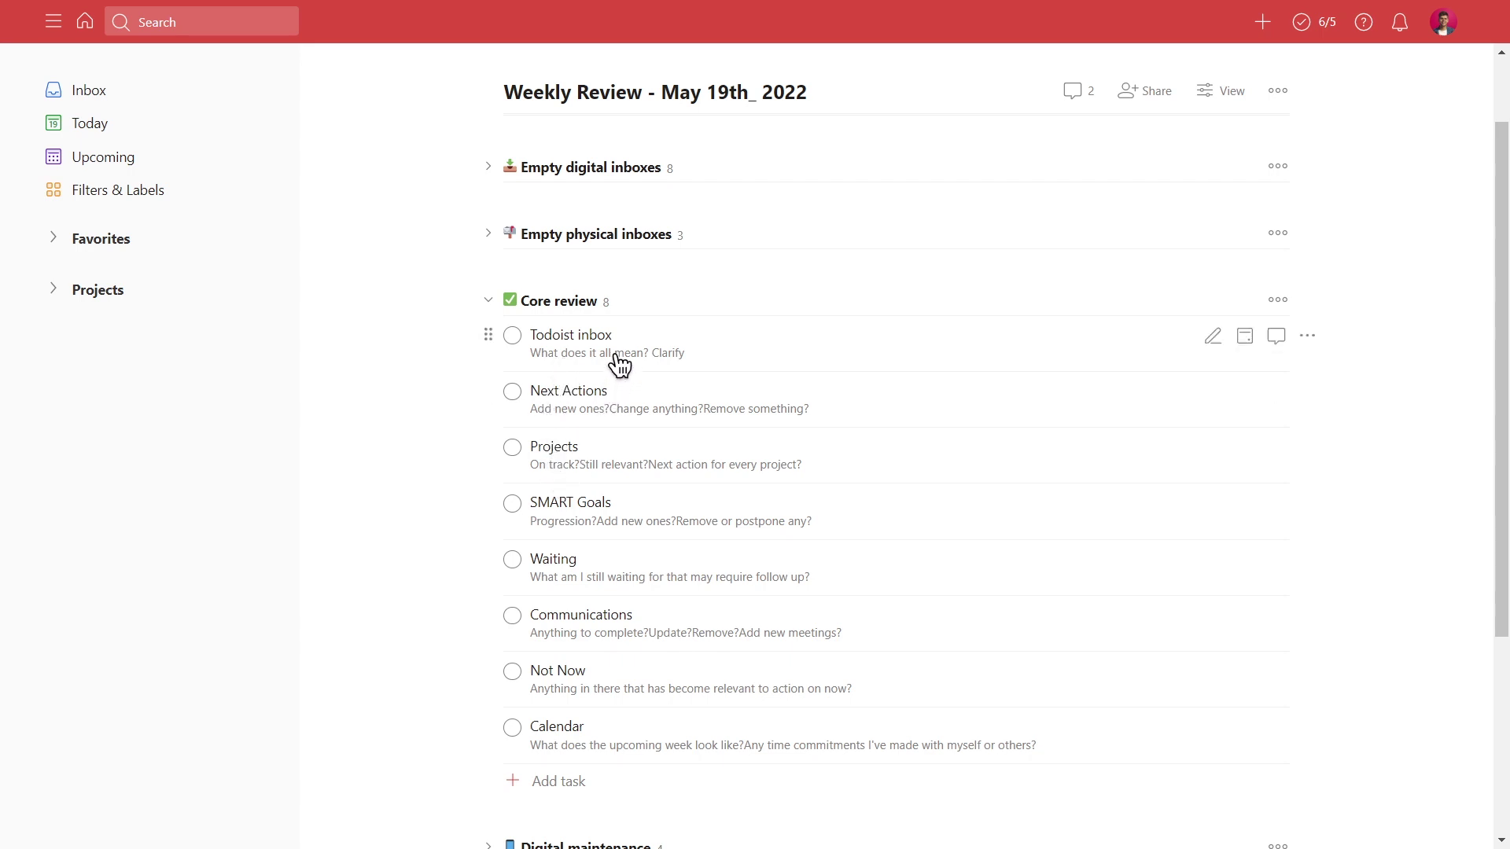
- Review the Todoist inbox task's details and its more-actions menu
click(617, 363)
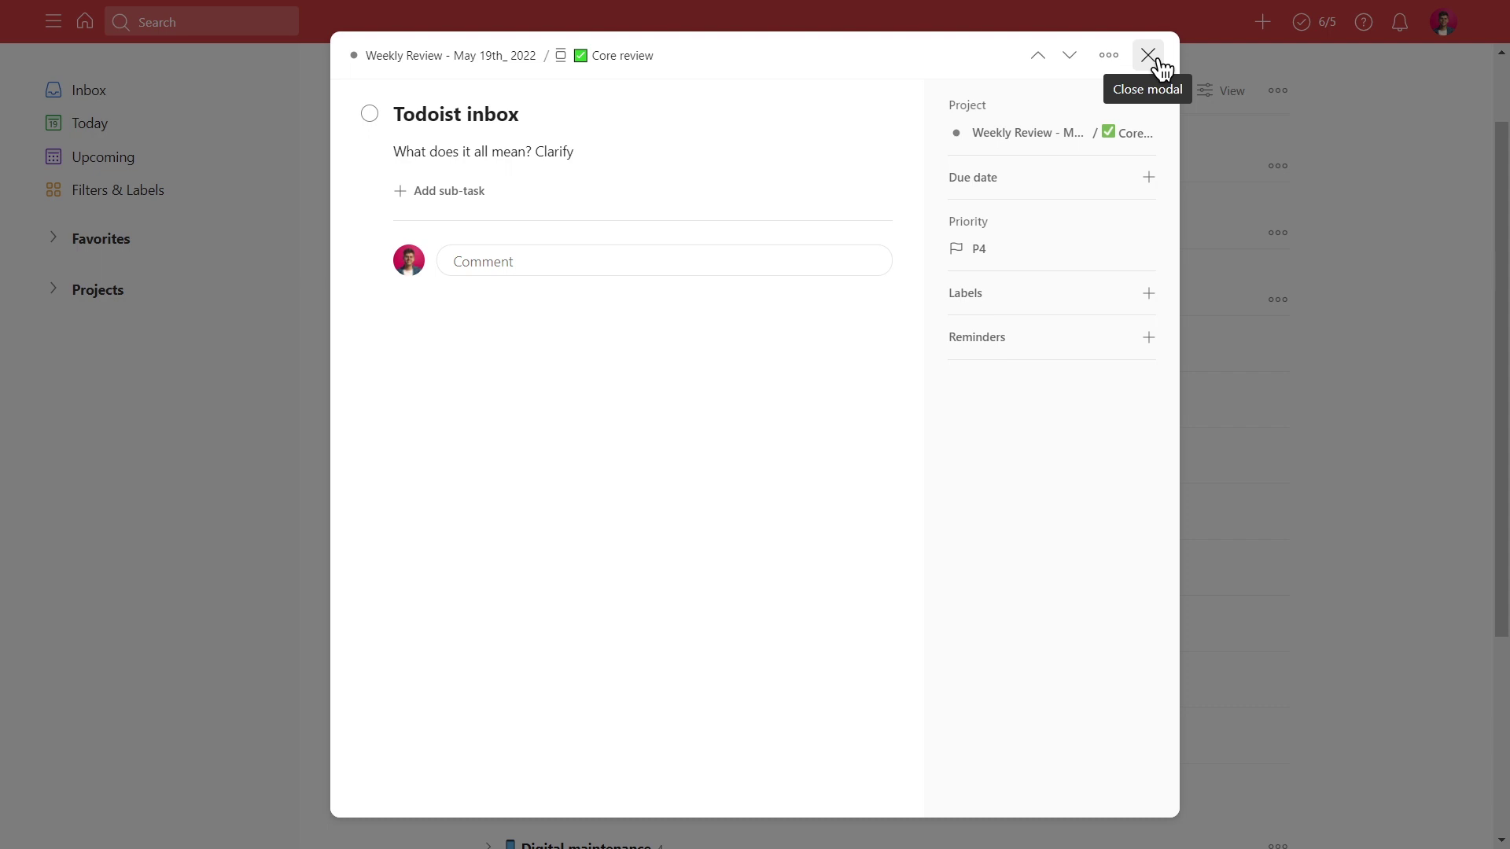
click(1109, 55)
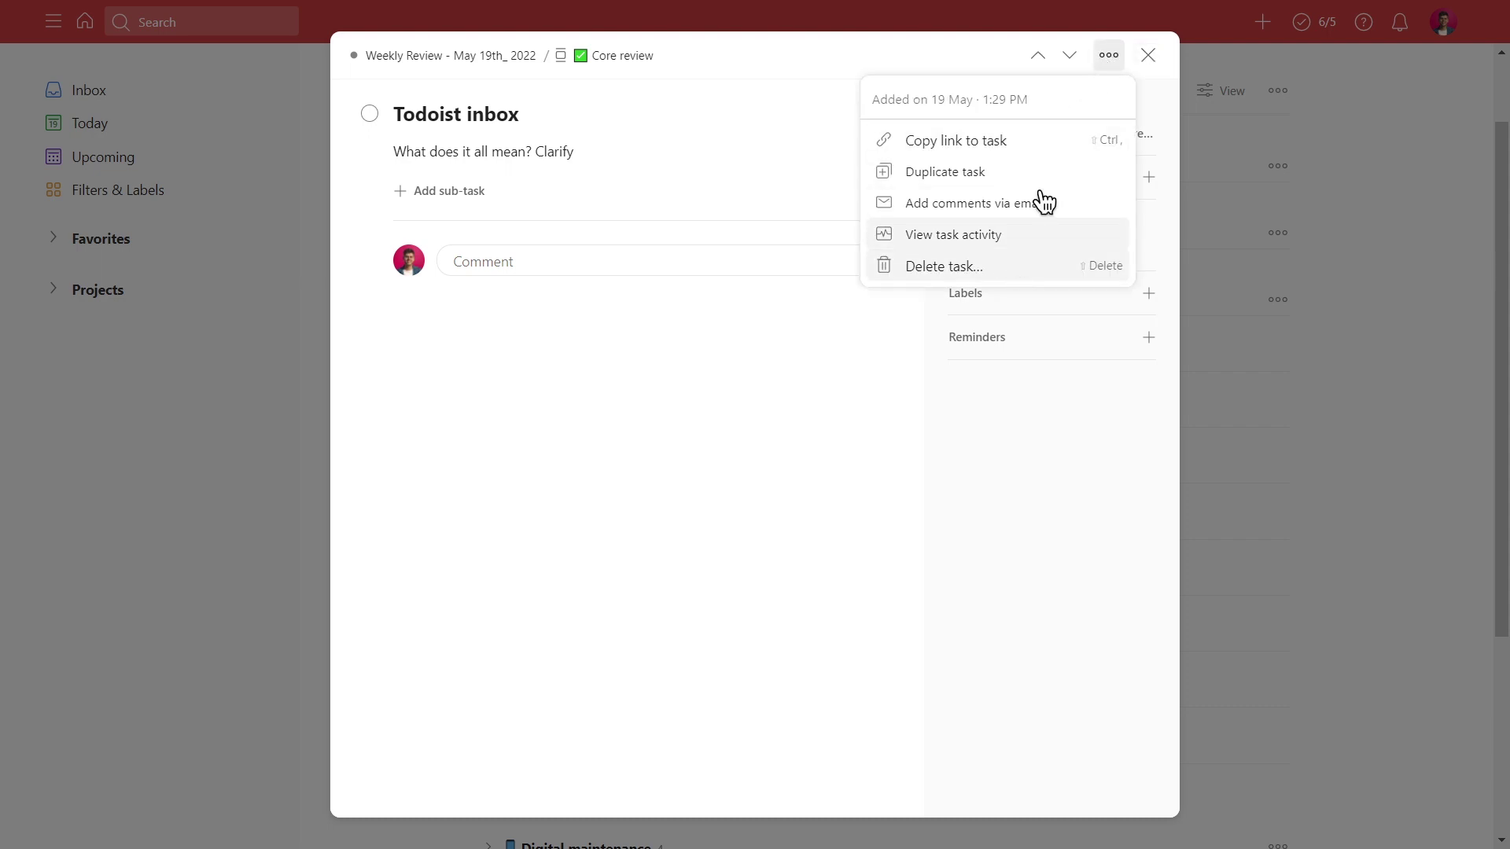
click(1153, 61)
click(1153, 61)
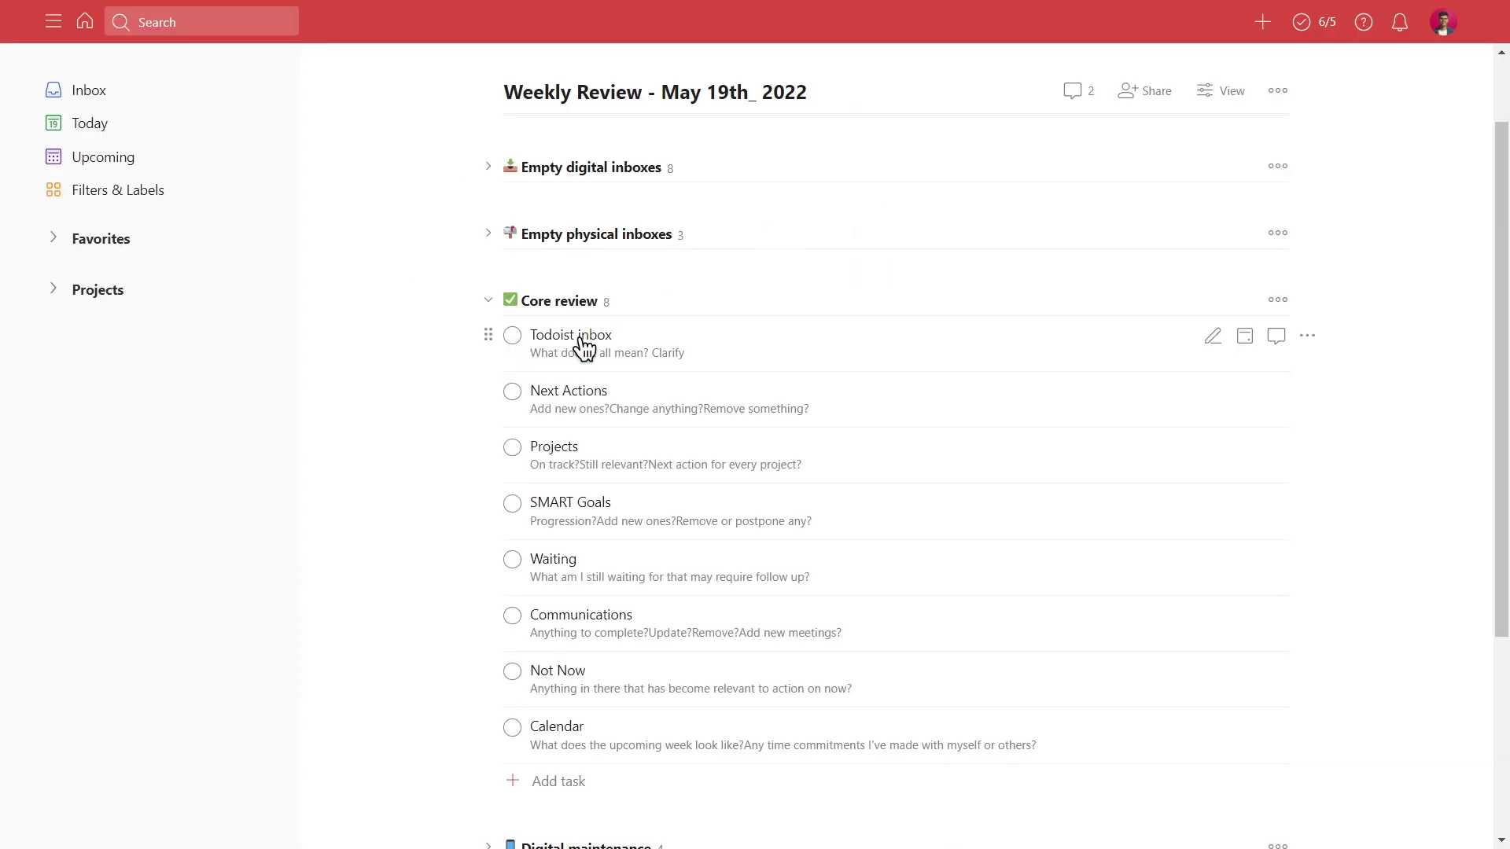
scroll(582, 346, down, 2)
scroll(586, 216, up, 1)
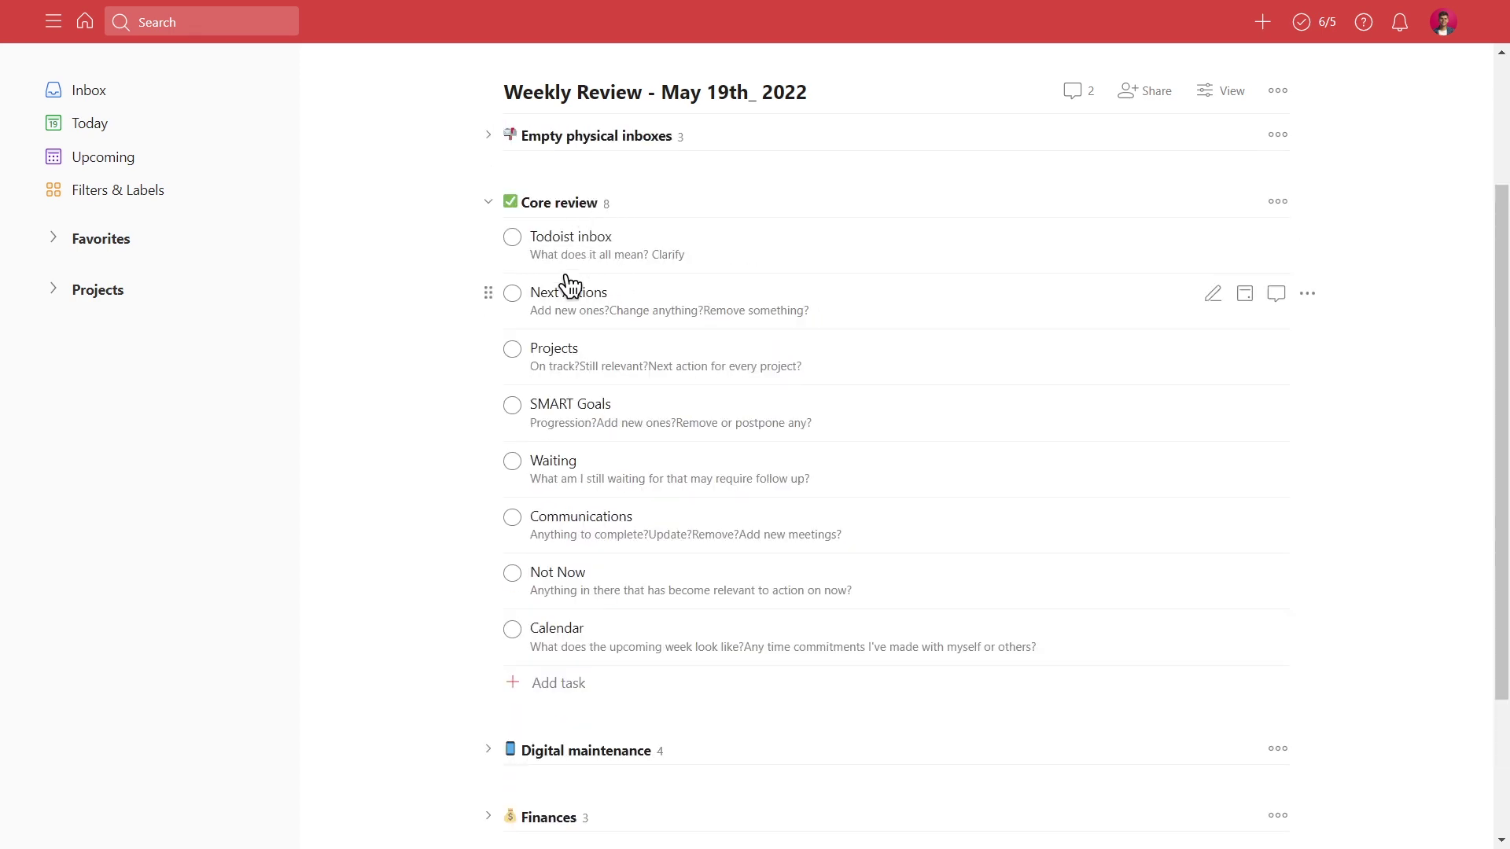
- Review the Next Actions task's details, then the Projects task's details
click(623, 316)
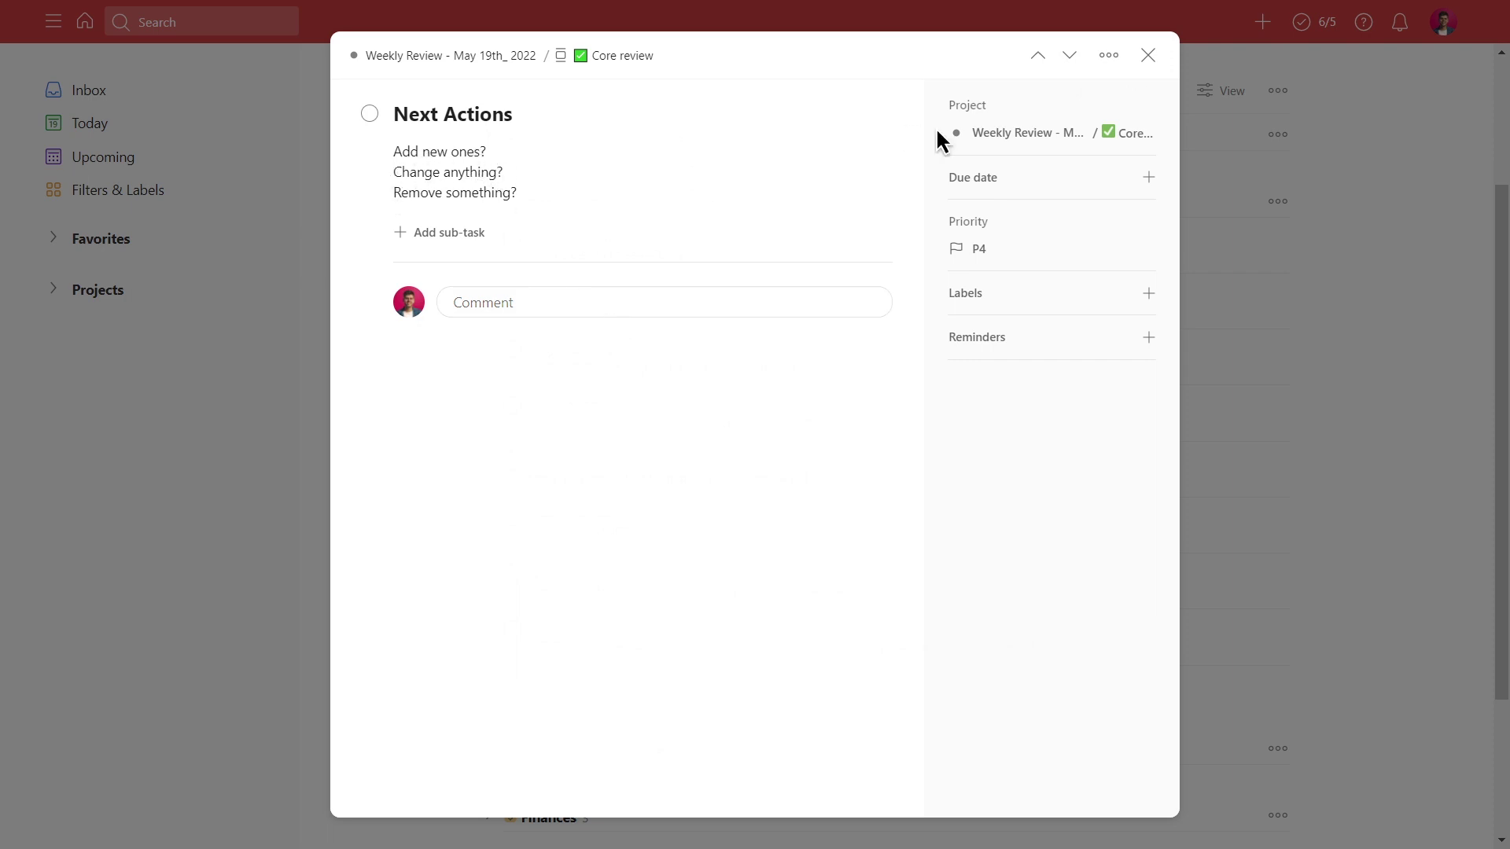
click(1149, 56)
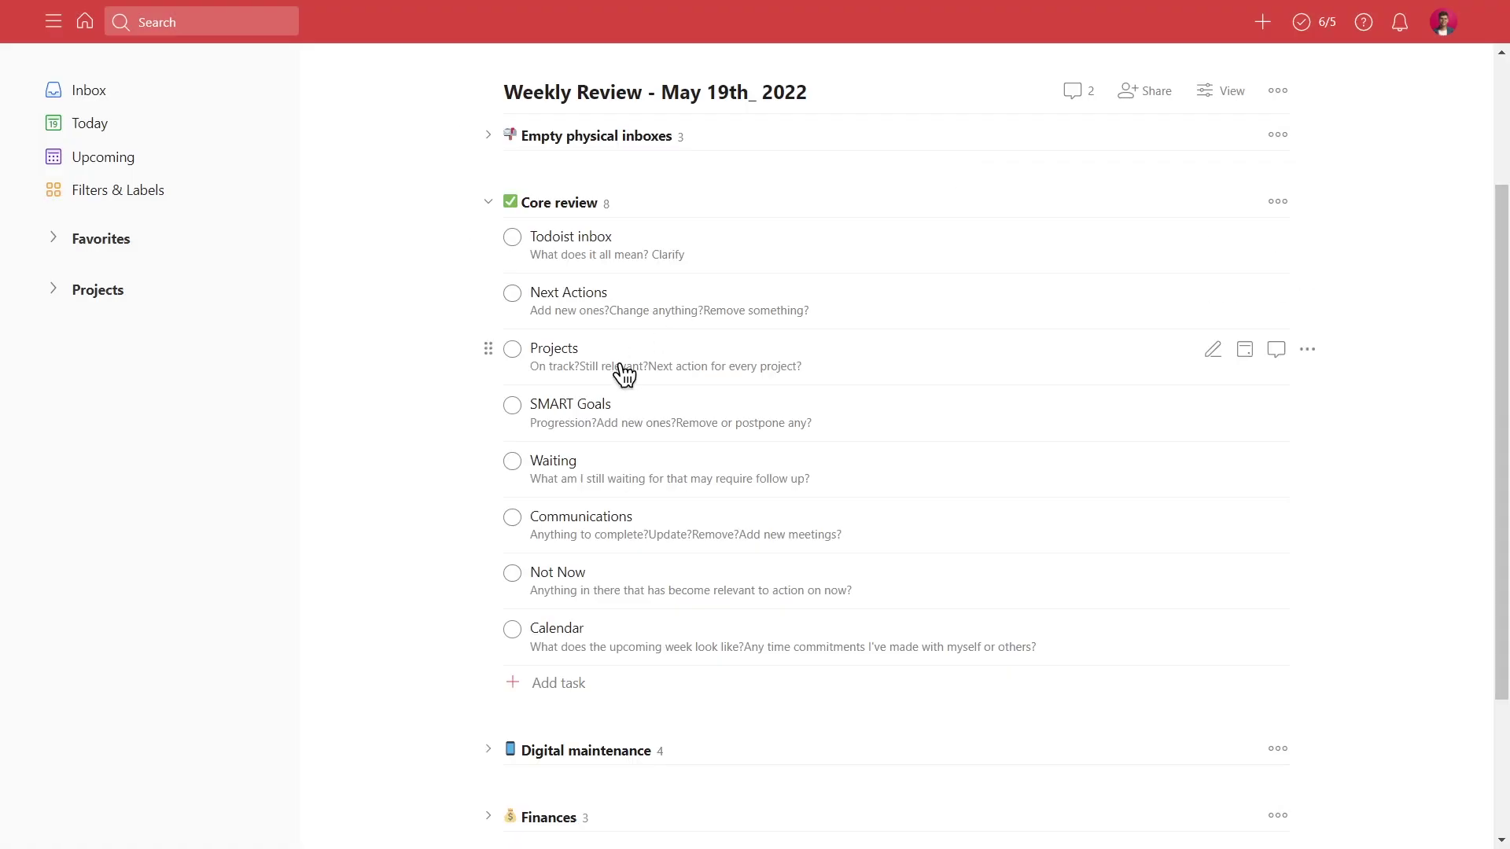
click(631, 366)
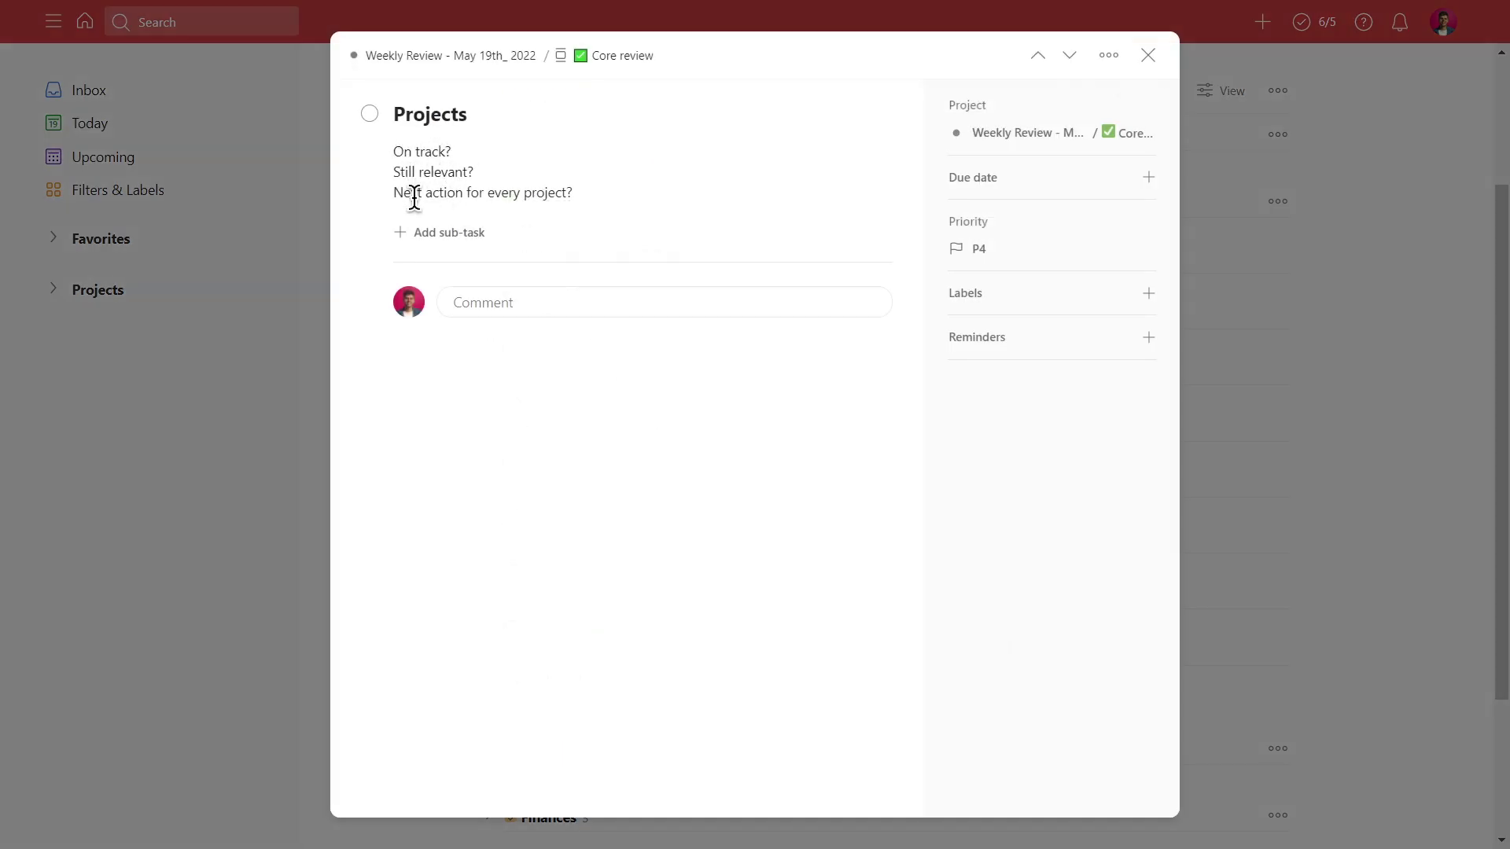
click(1149, 56)
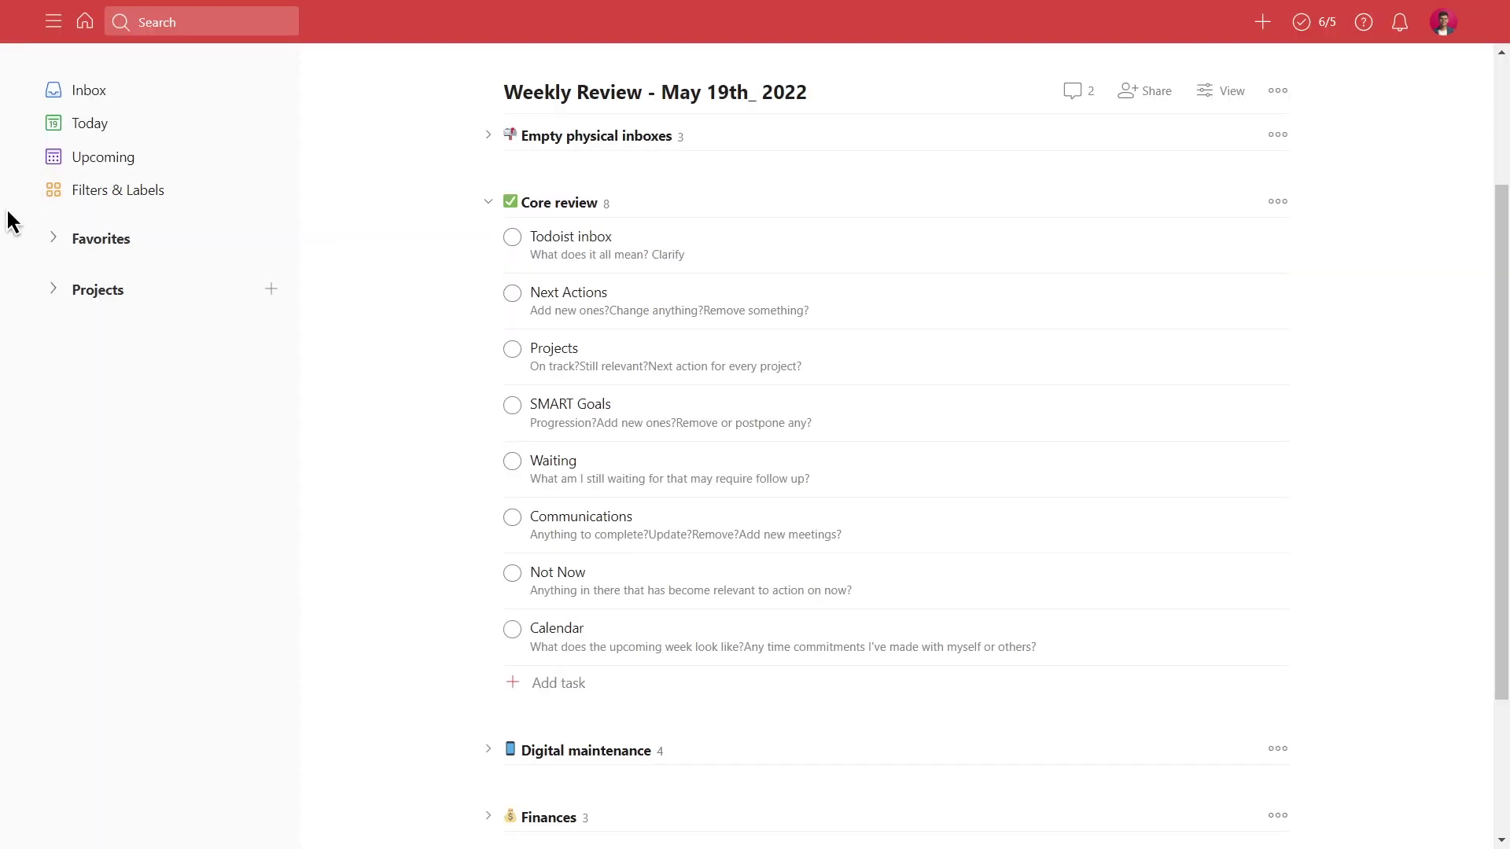
click(68, 292)
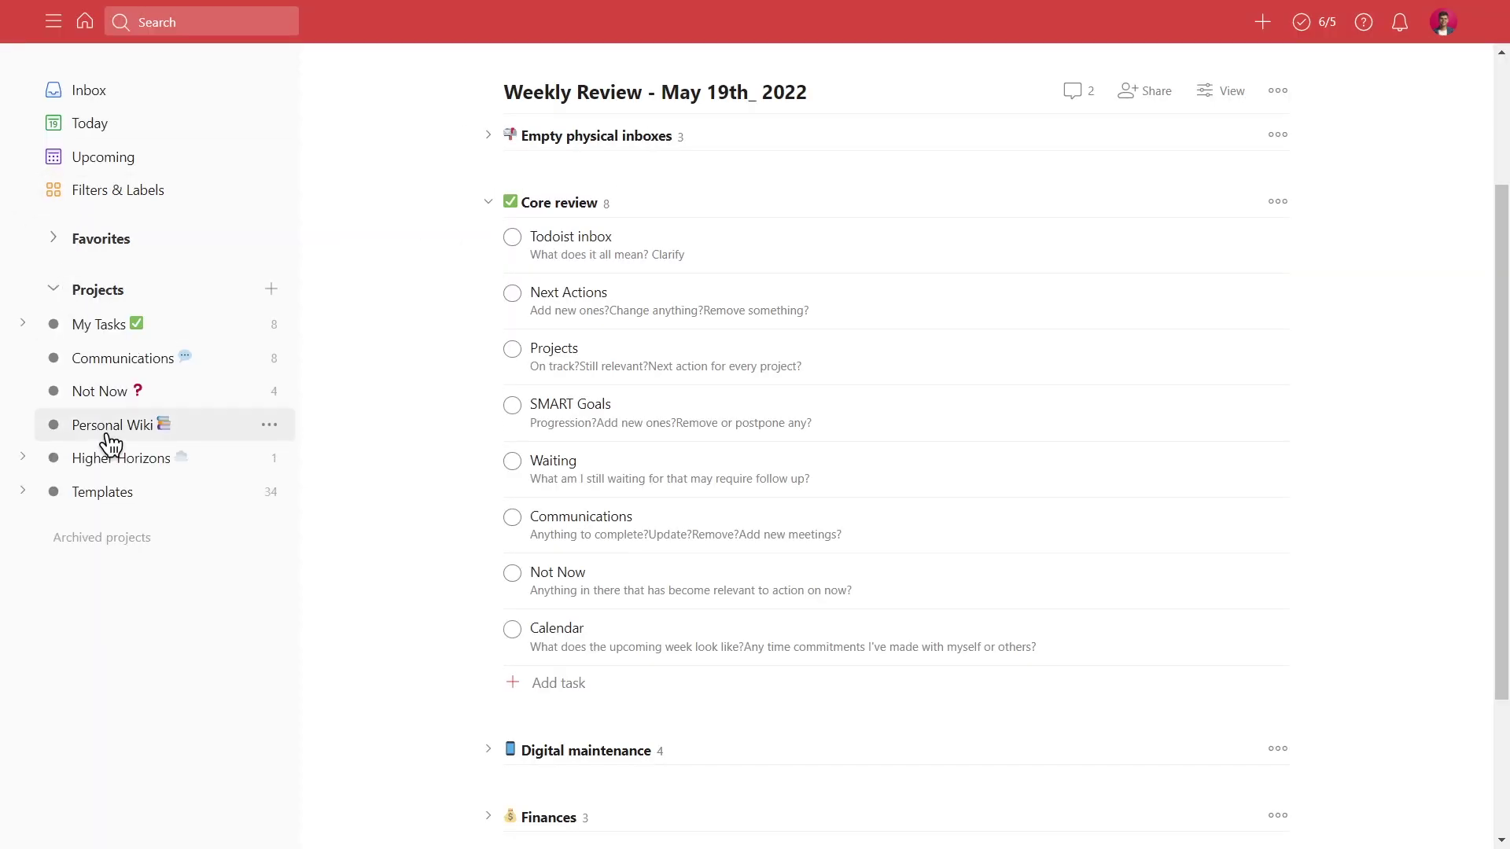
click(52, 292)
scroll(684, 338, down, 1)
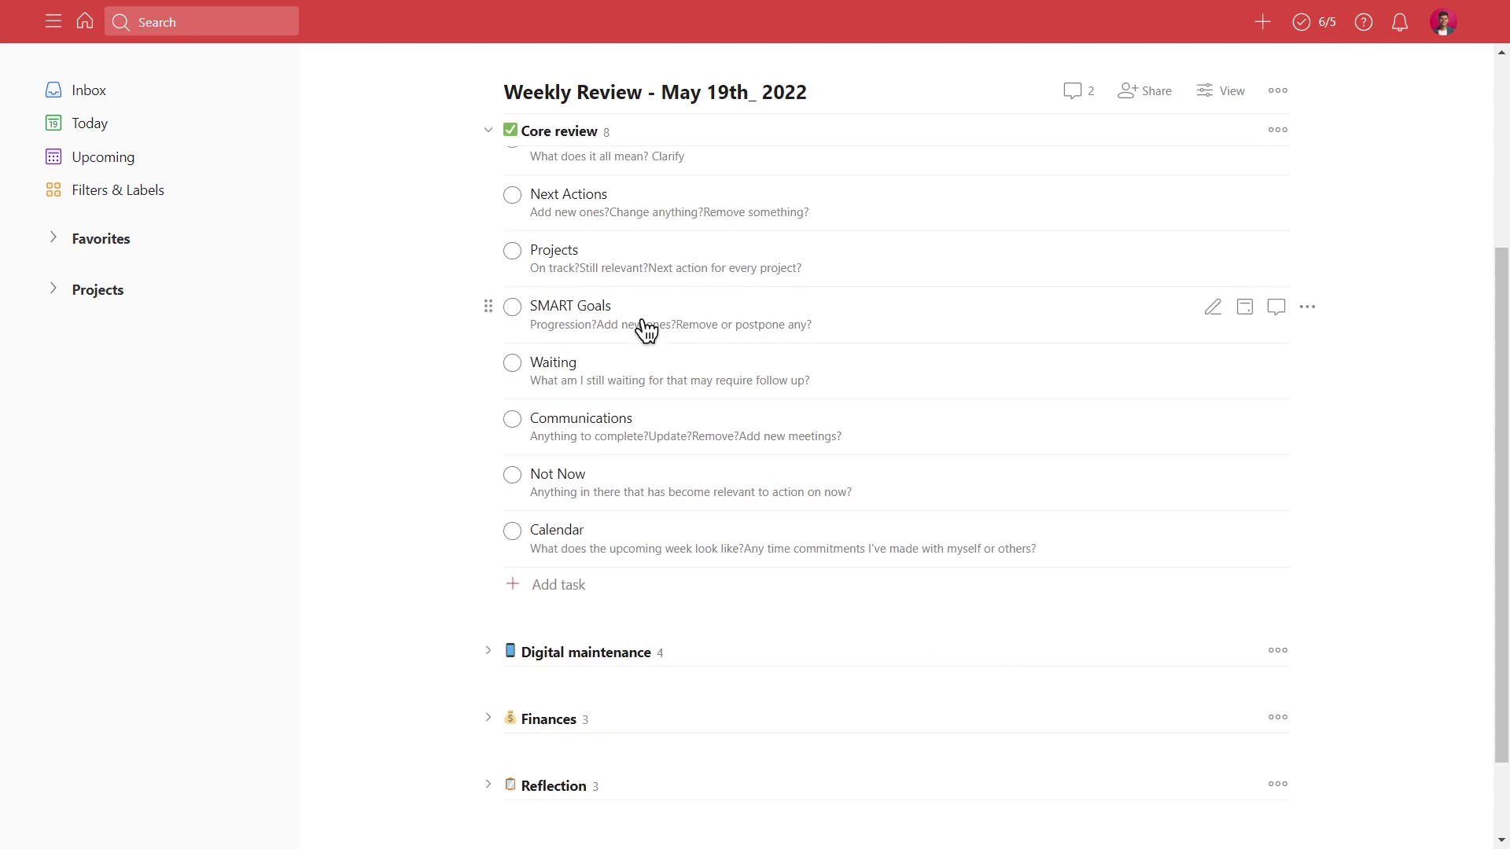
- Review the details of the SMART Goals, Waiting and Communications tasks
click(639, 316)
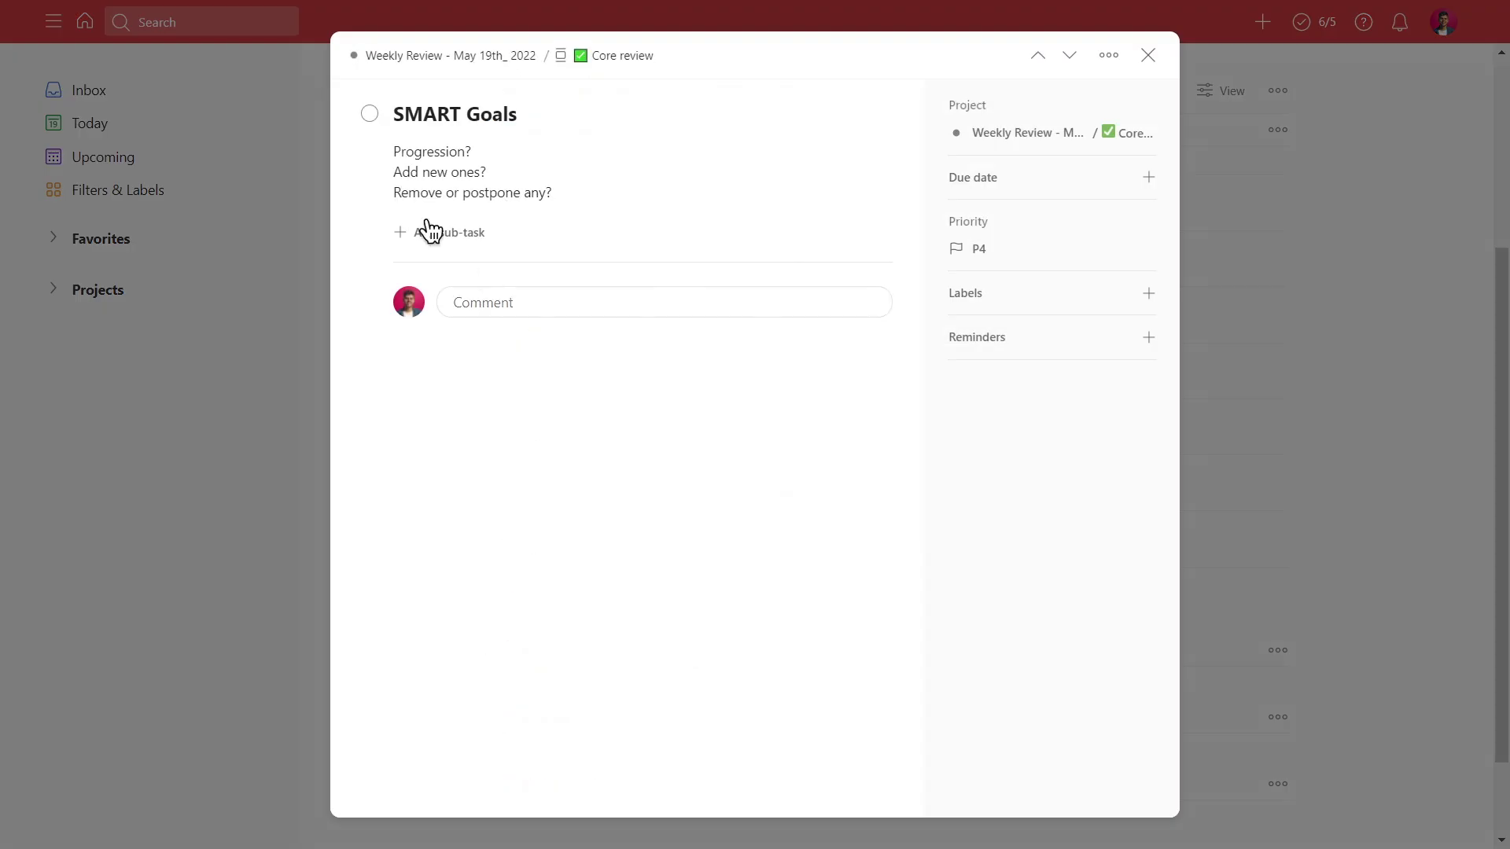
click(1148, 56)
click(611, 376)
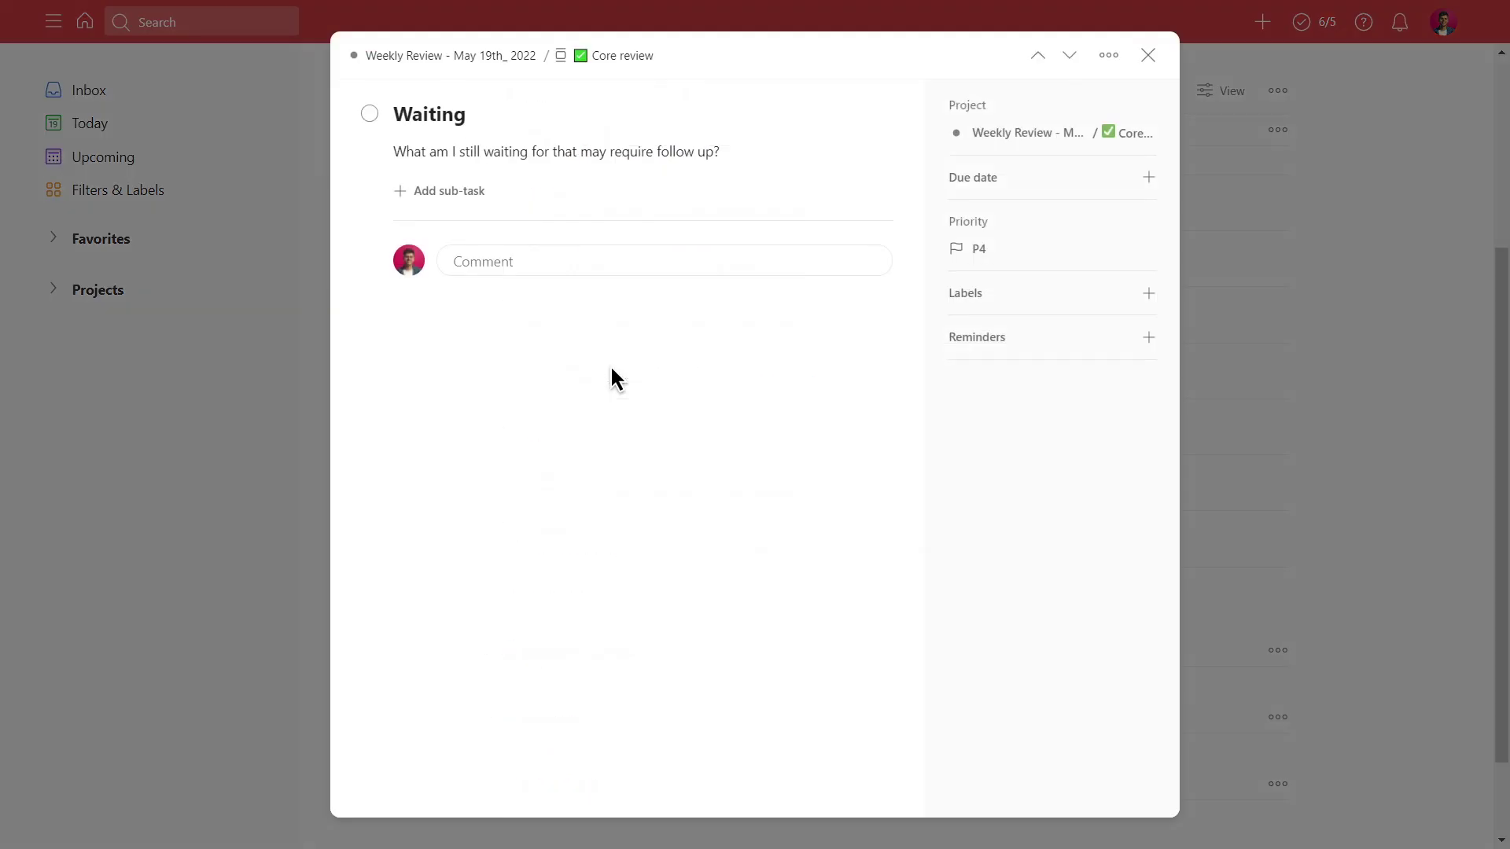
click(1147, 55)
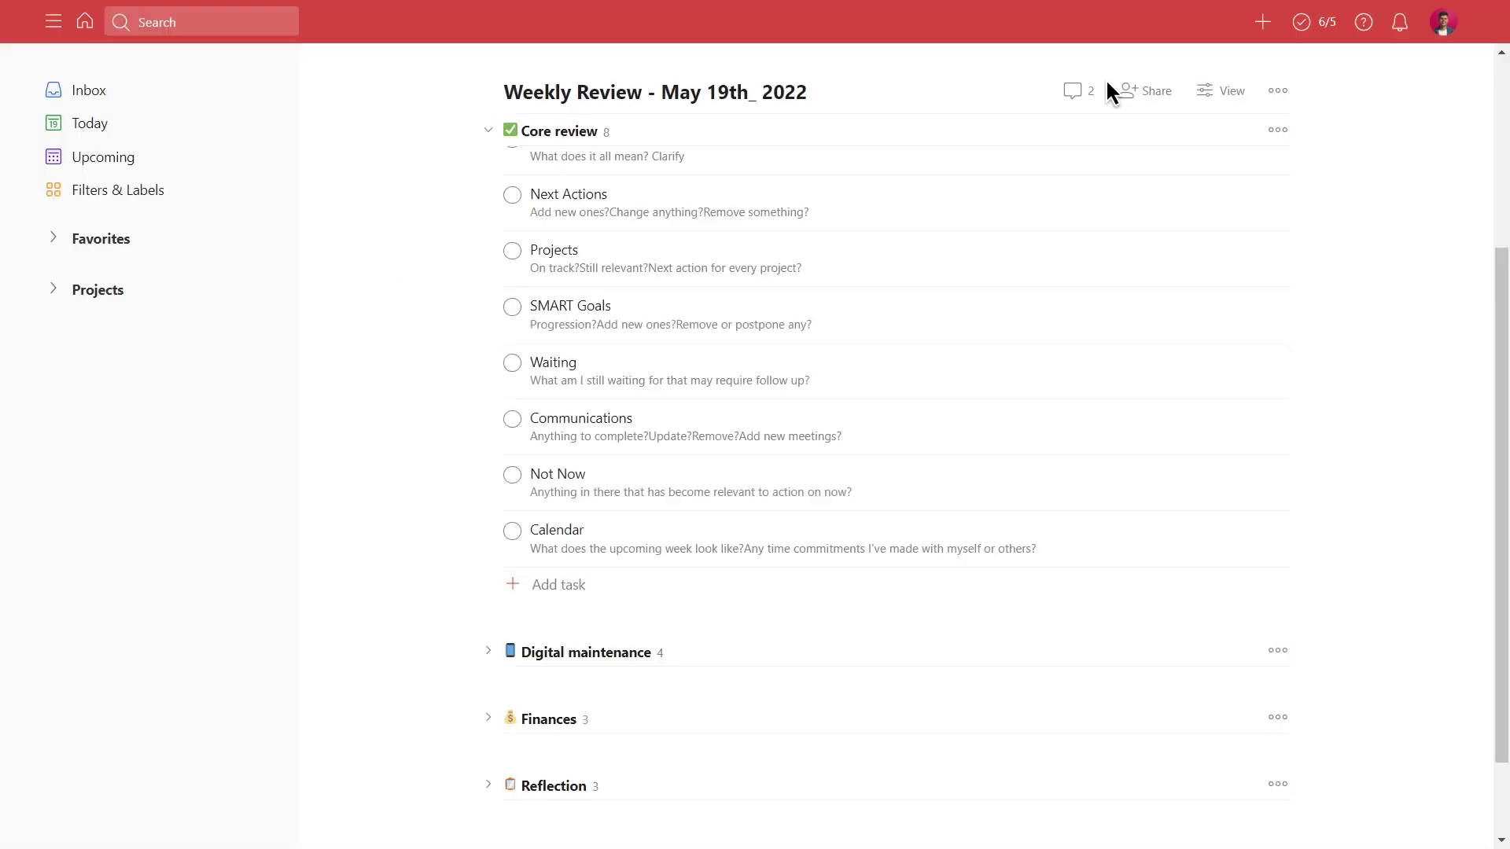
click(643, 437)
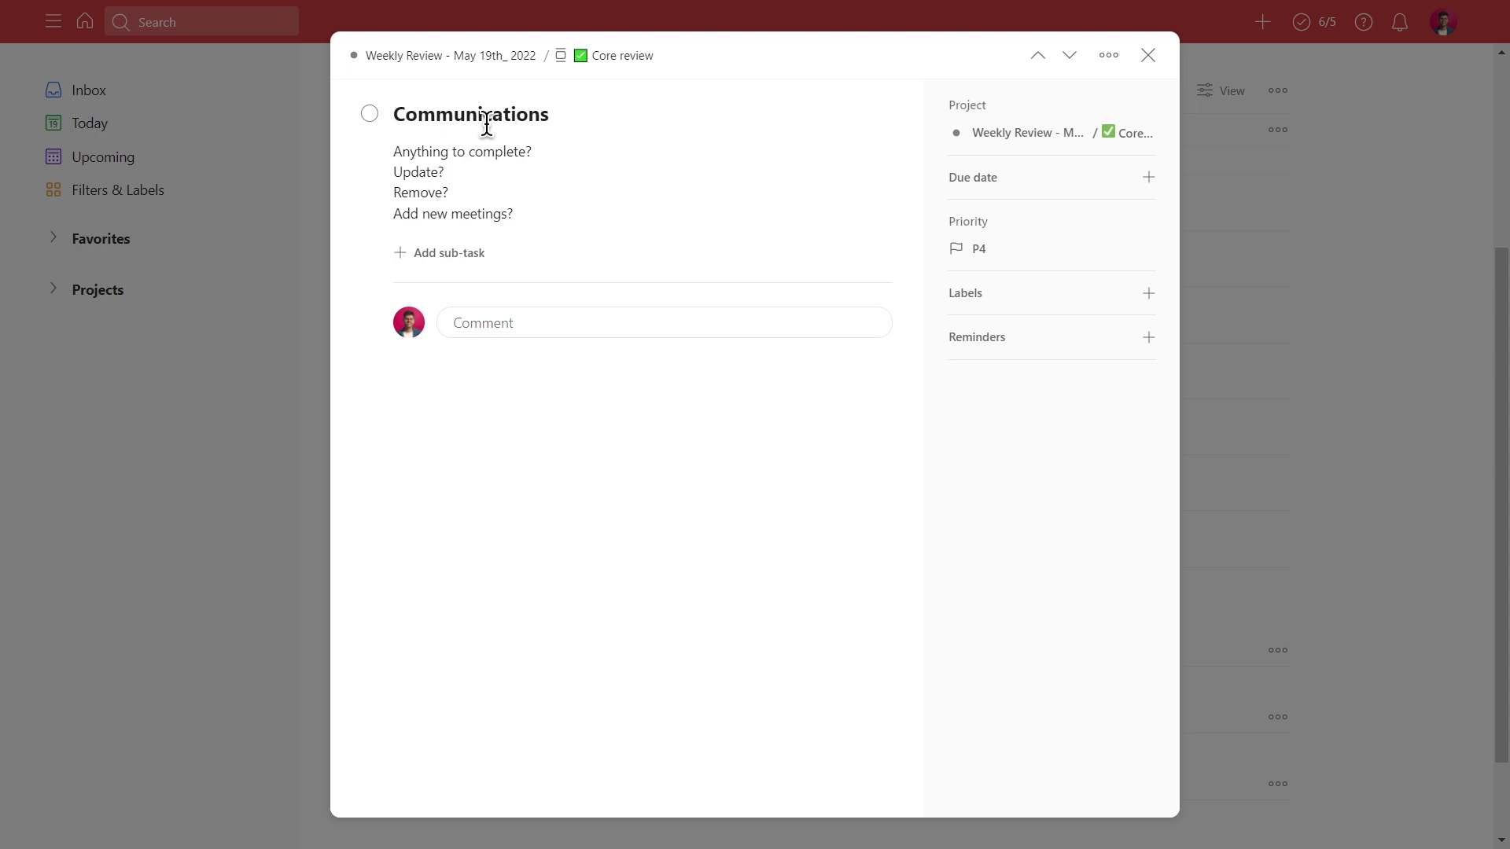
- Review the details of the Not Now and Calendar tasks in Core review
click(1148, 56)
click(610, 475)
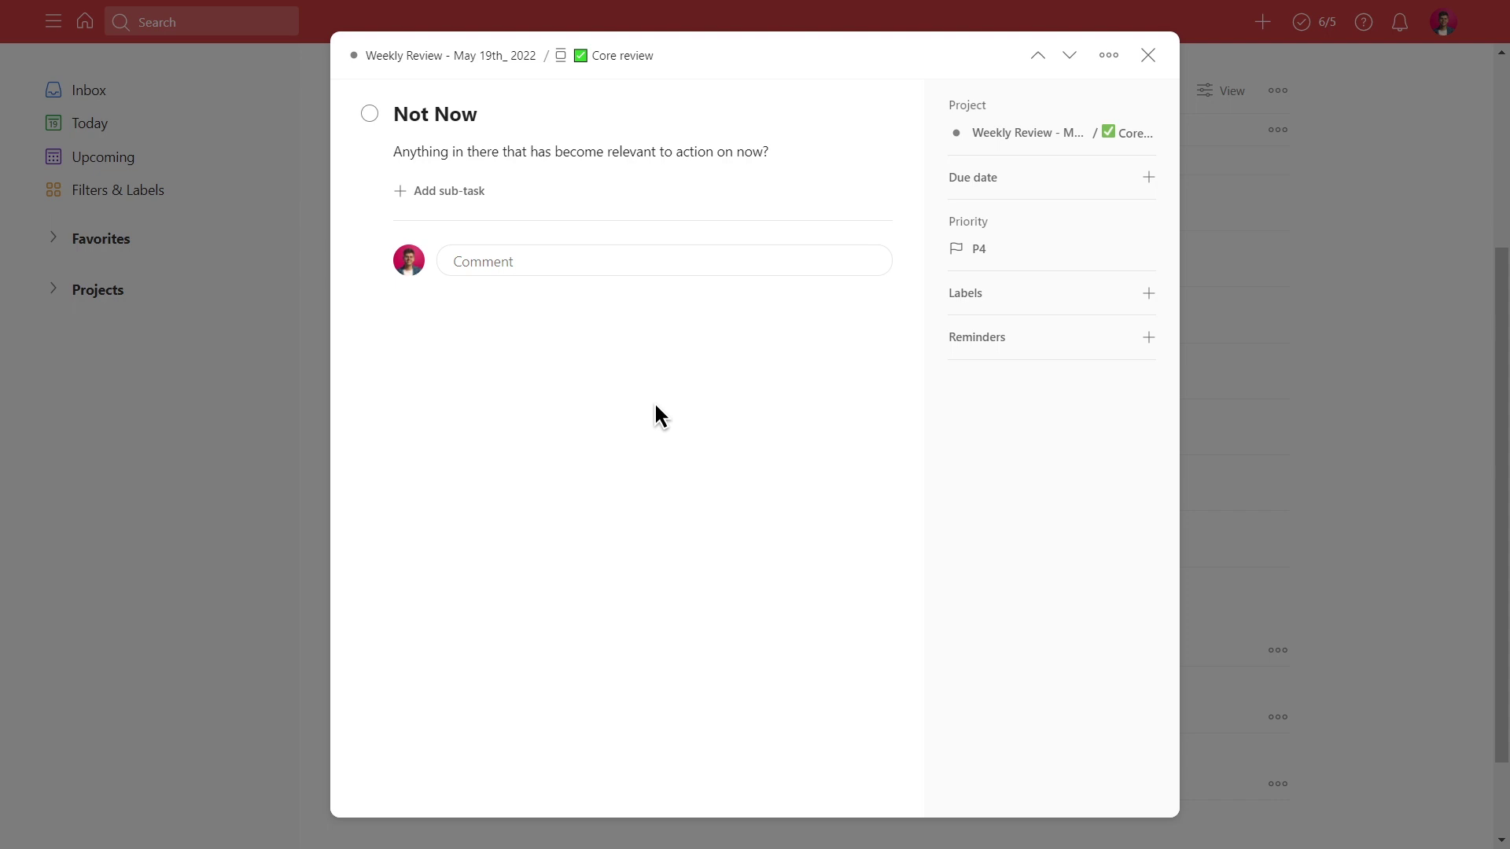
click(1147, 55)
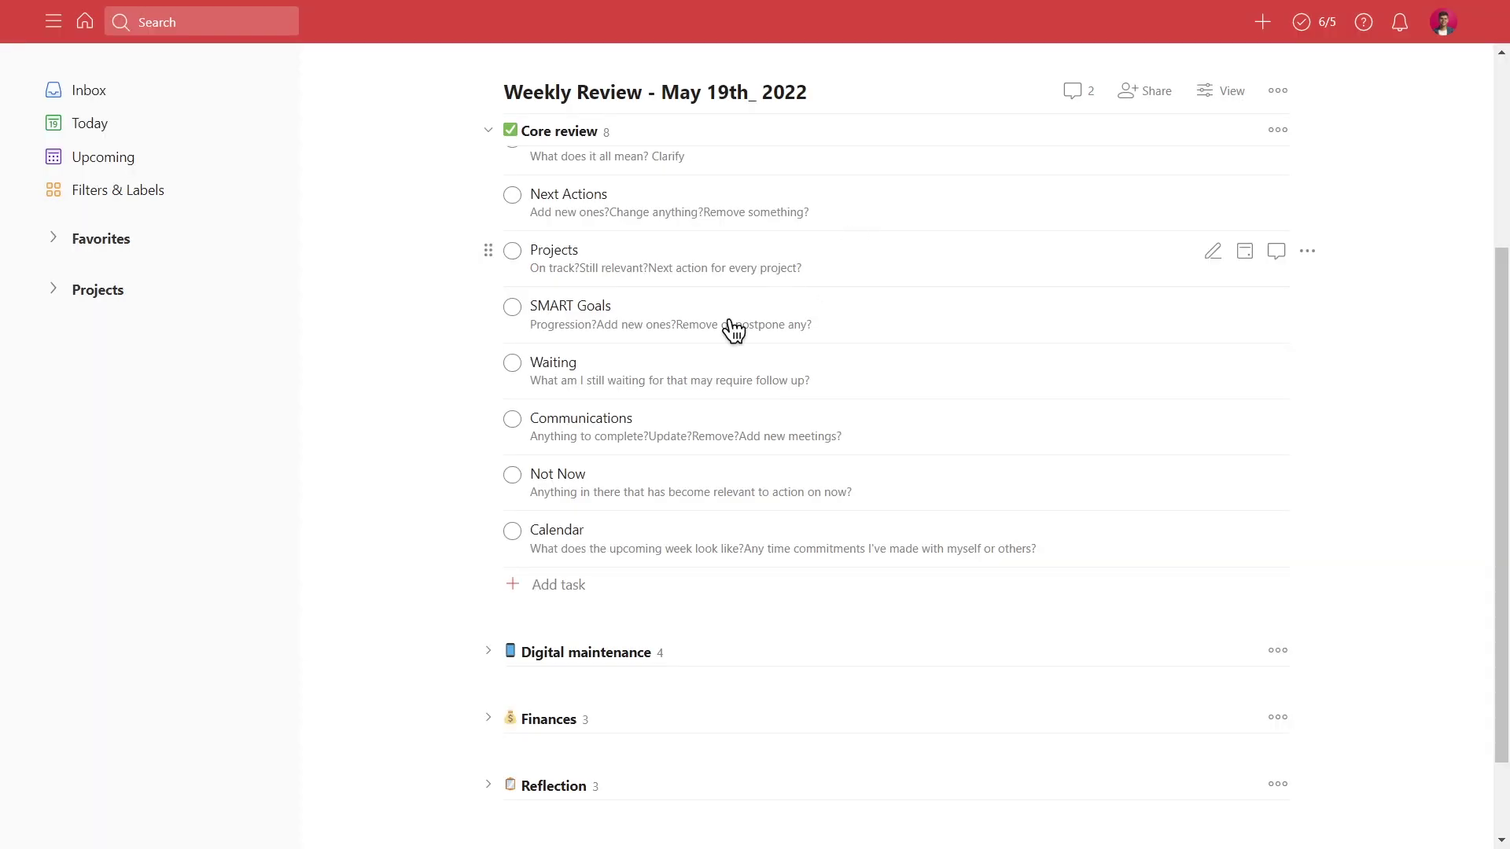
click(586, 550)
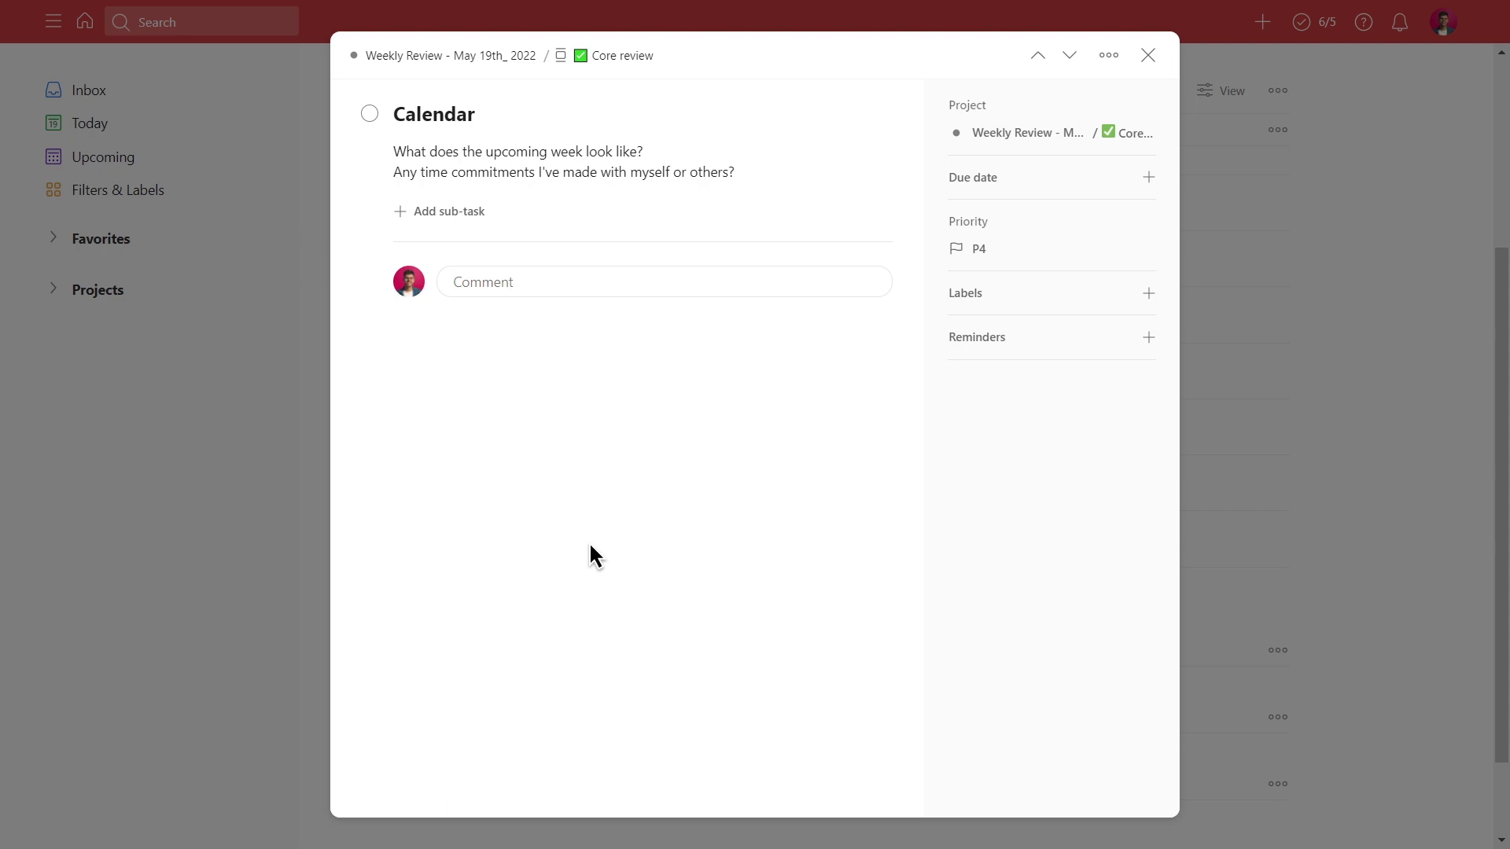
click(1148, 55)
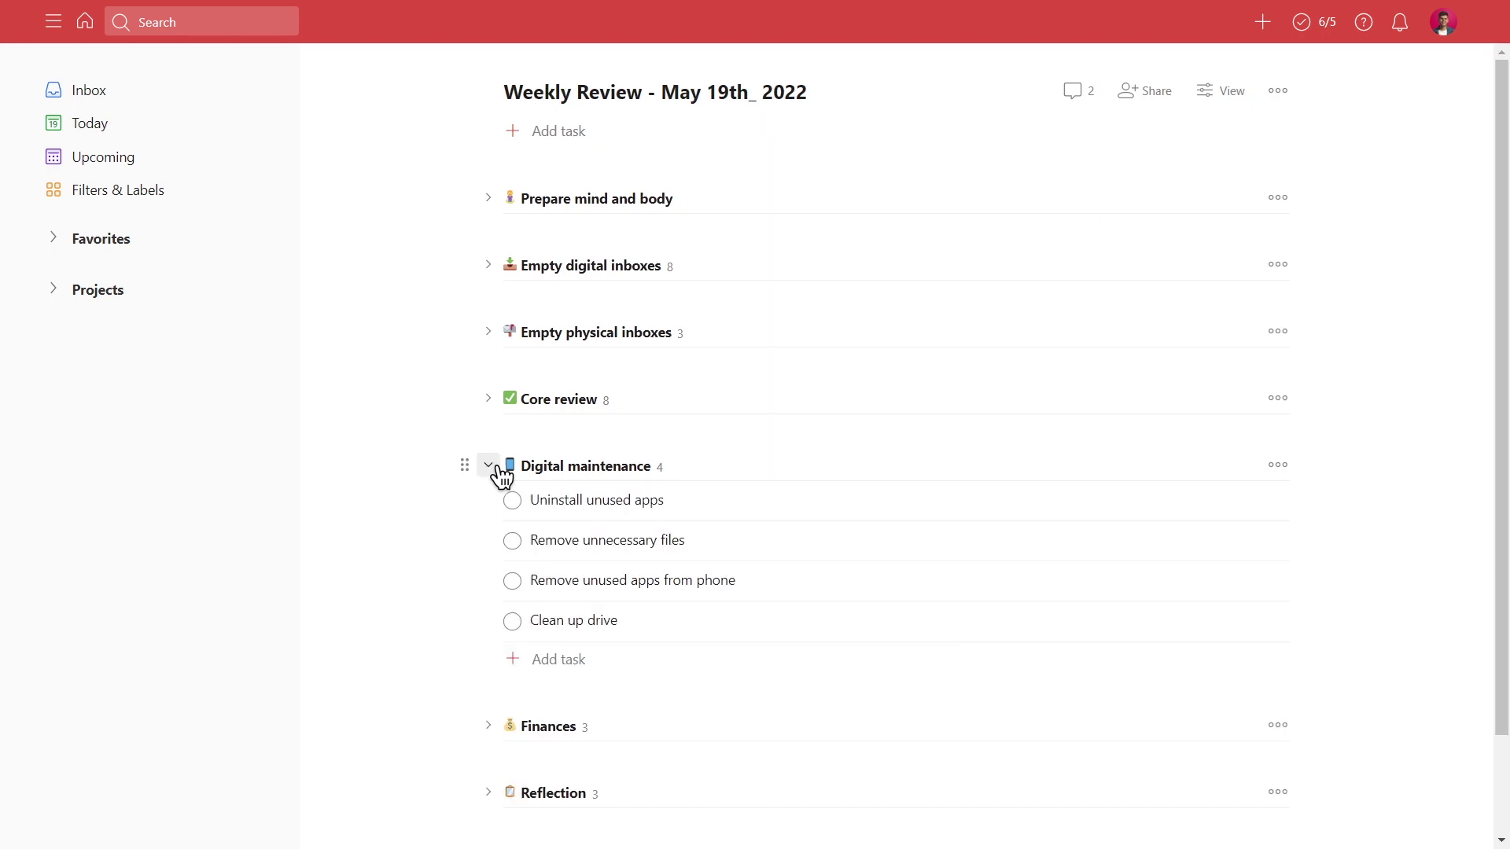
scroll(501, 475, down, 1)
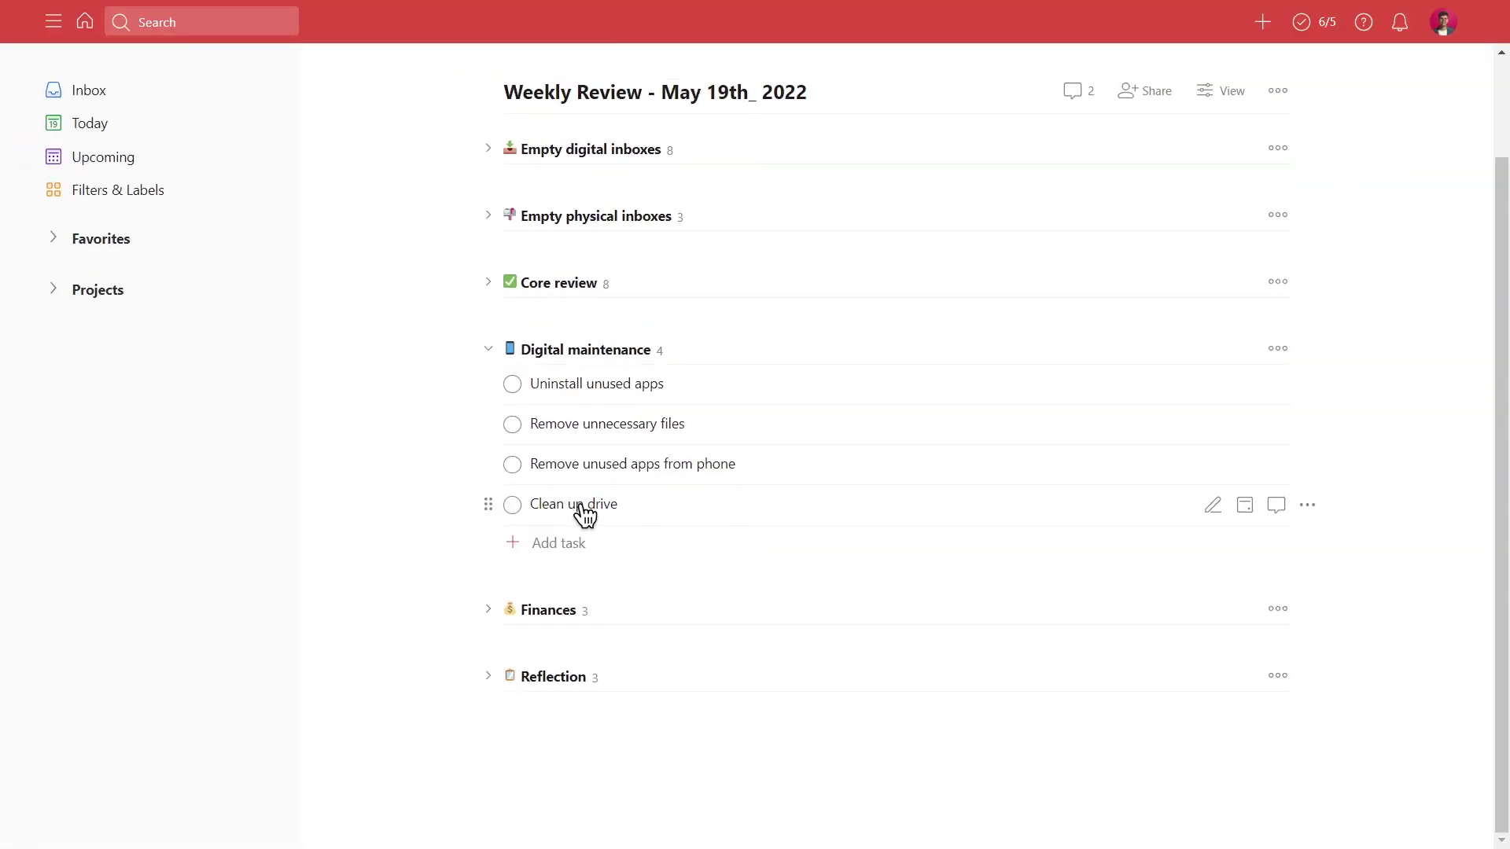
scroll(603, 479, up, 2)
scroll(516, 327, up, 1)
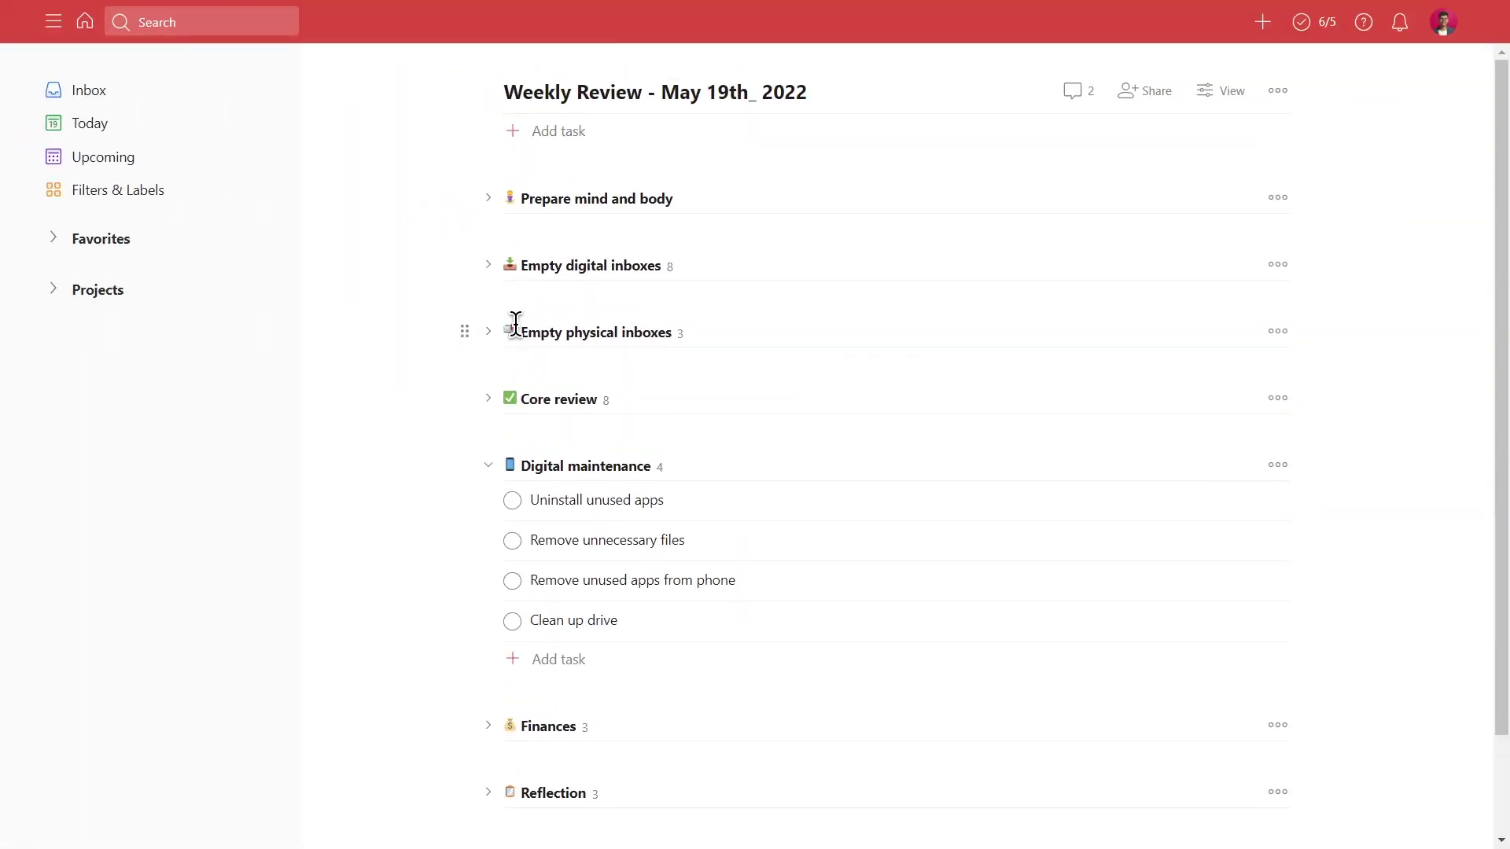
scroll(540, 428, down, 2)
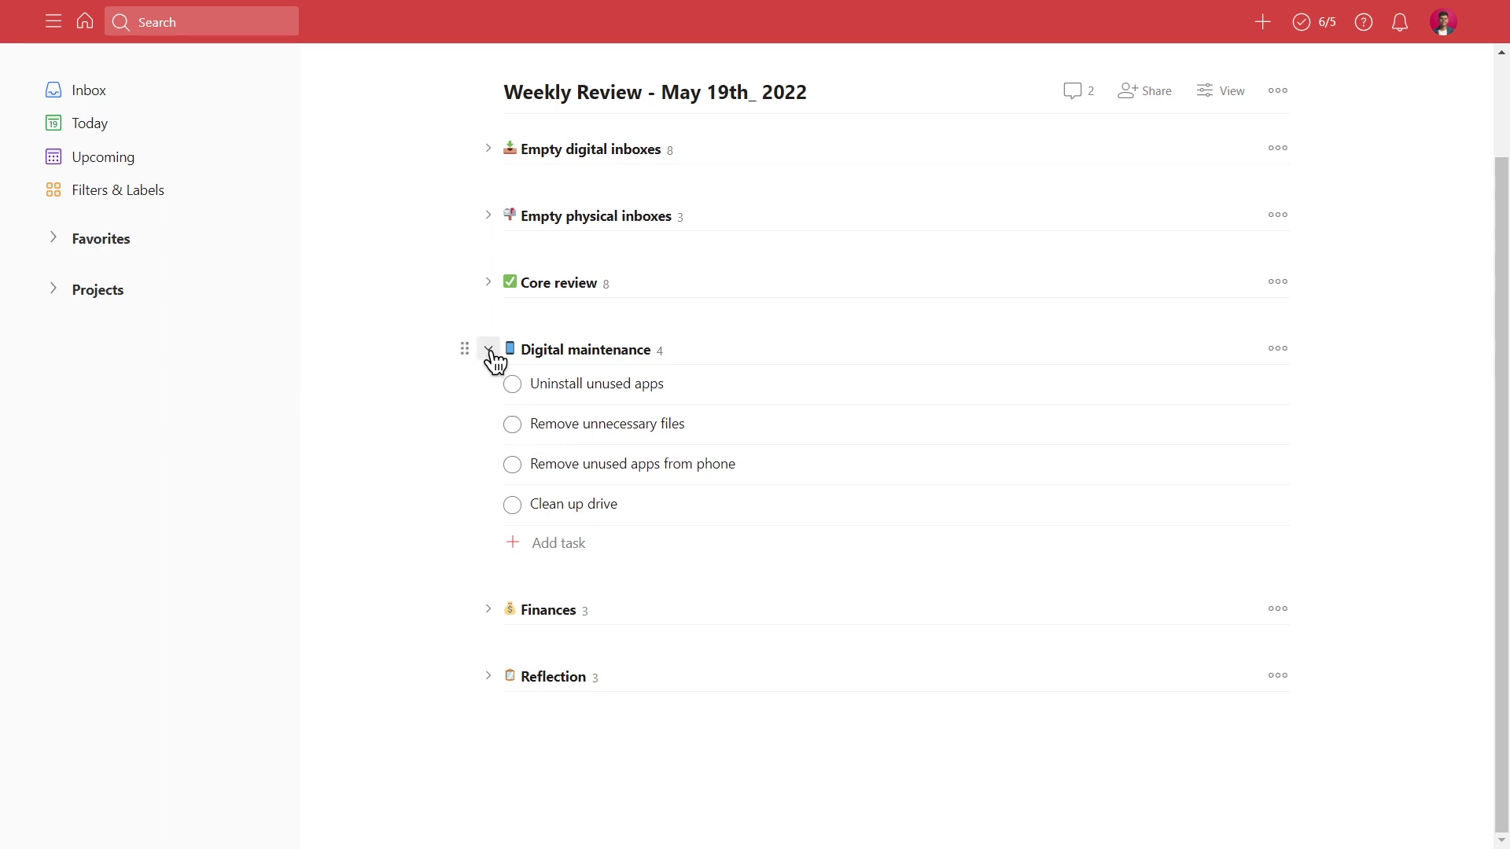
click(491, 352)
- Expand Finances, abandon a new task form, and review the Money inbox task's details
click(489, 531)
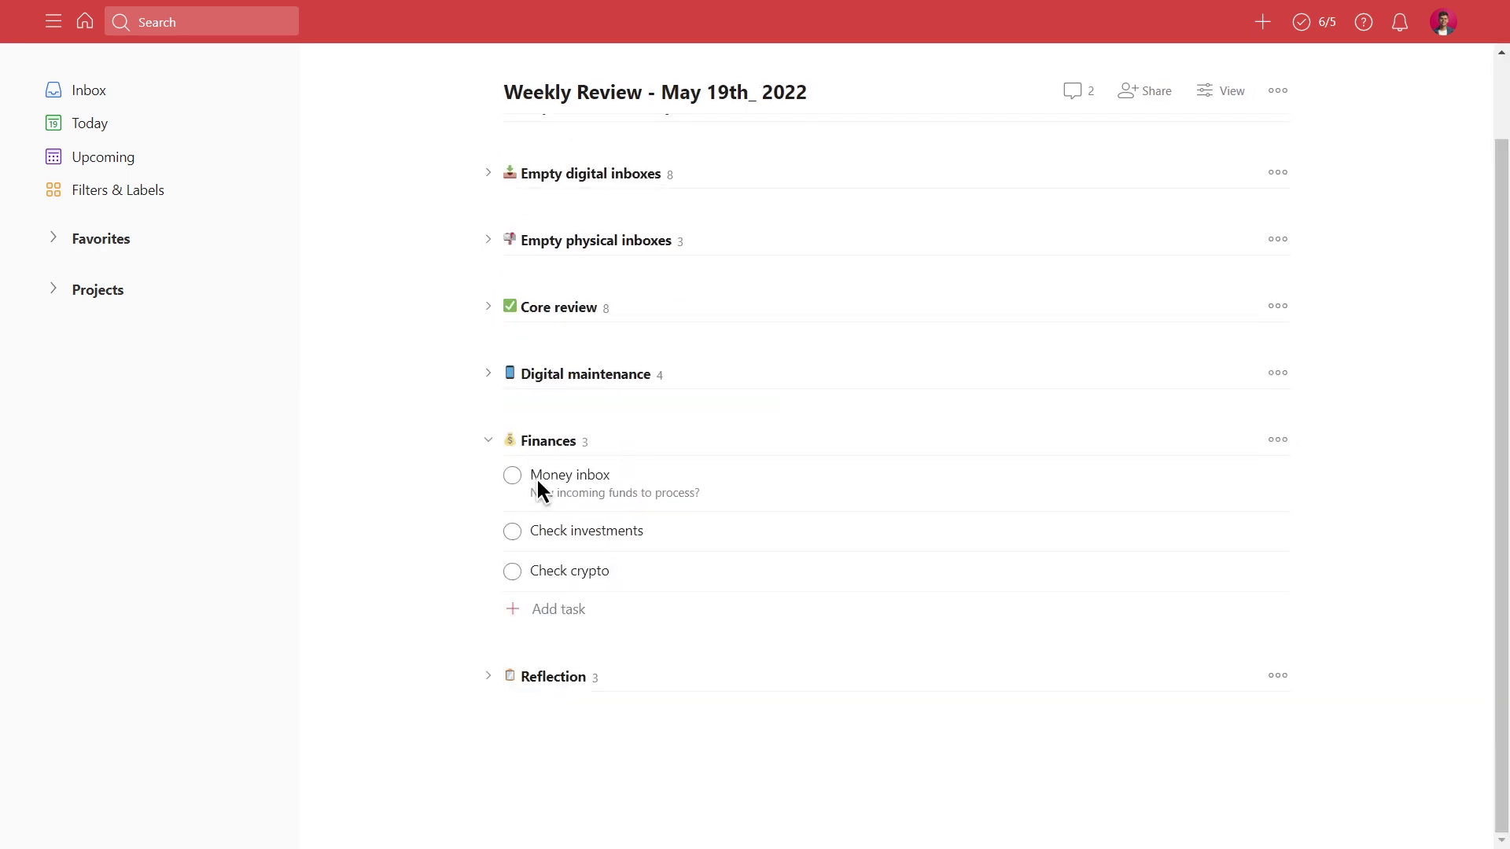
click(569, 611)
click(623, 715)
click(735, 483)
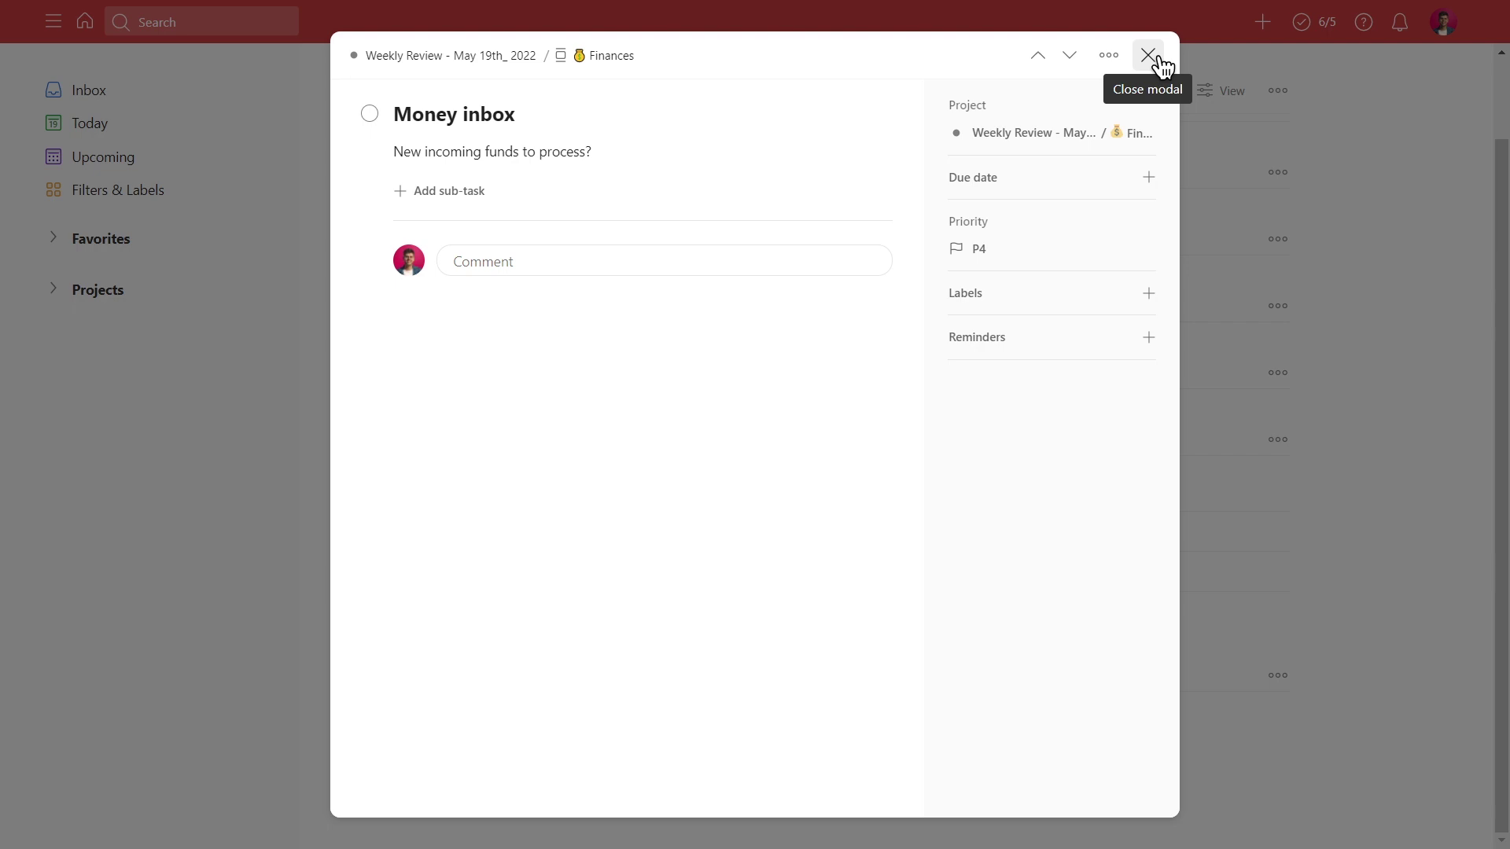
click(1109, 56)
click(1148, 55)
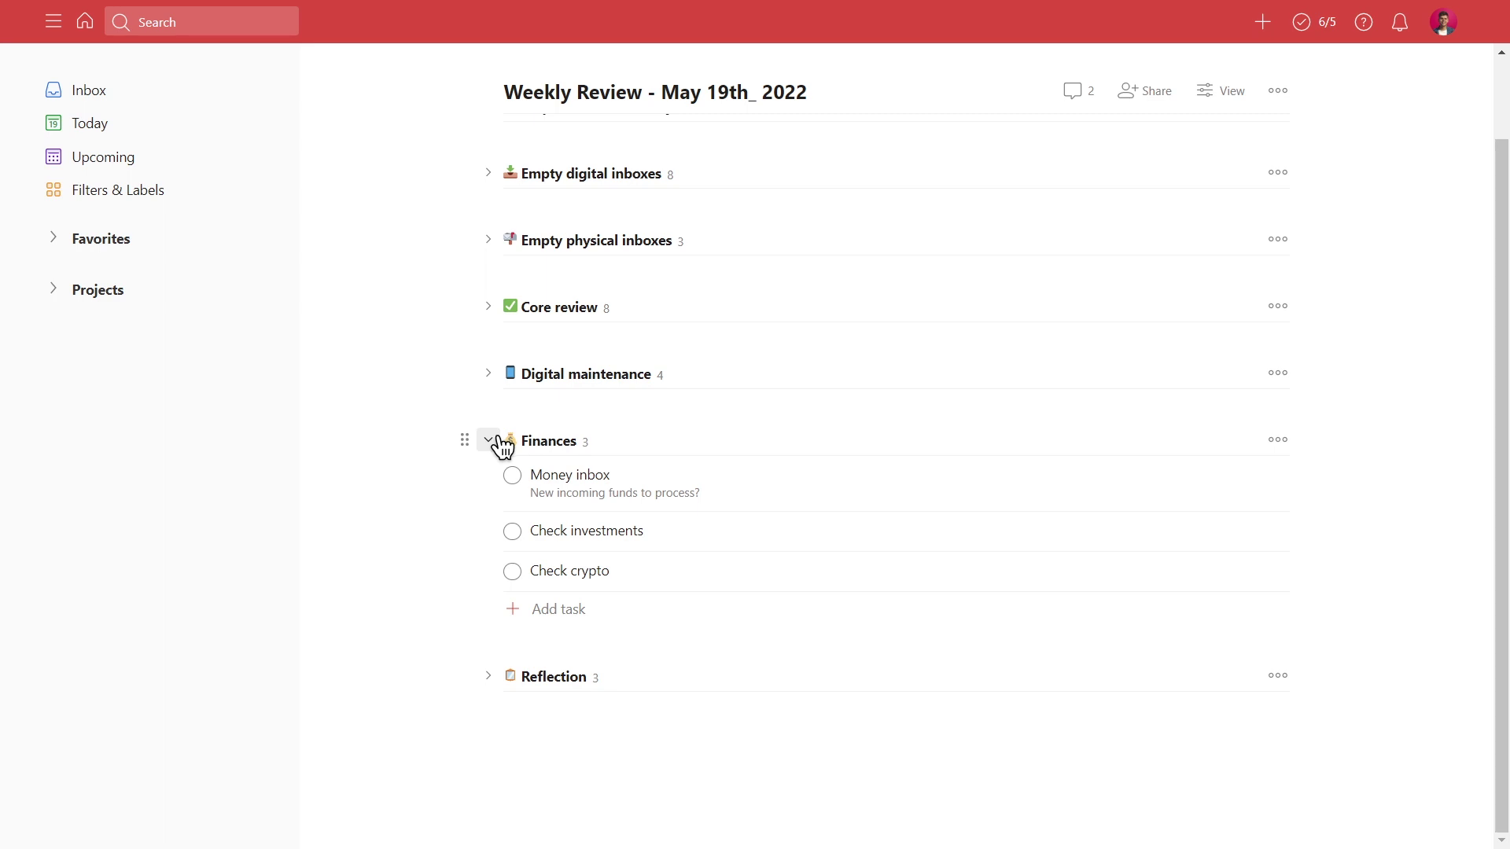
- Complete Money inbox and Check investments, then collapse the Finances section
click(511, 474)
click(511, 475)
click(491, 443)
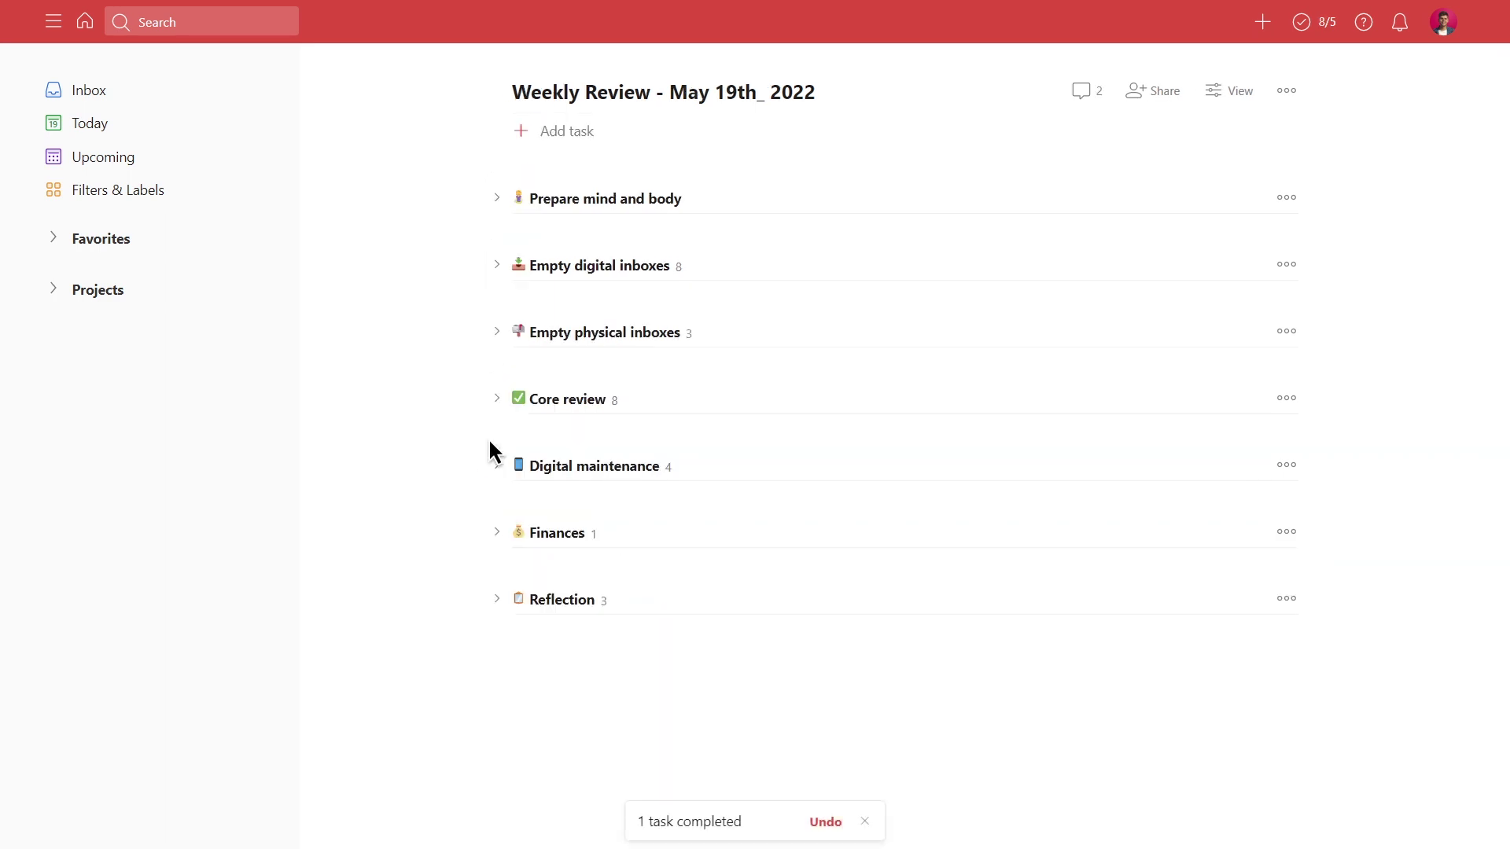
- In 'What went well this week?', start editing its comment and discard the edit unchanged
click(490, 599)
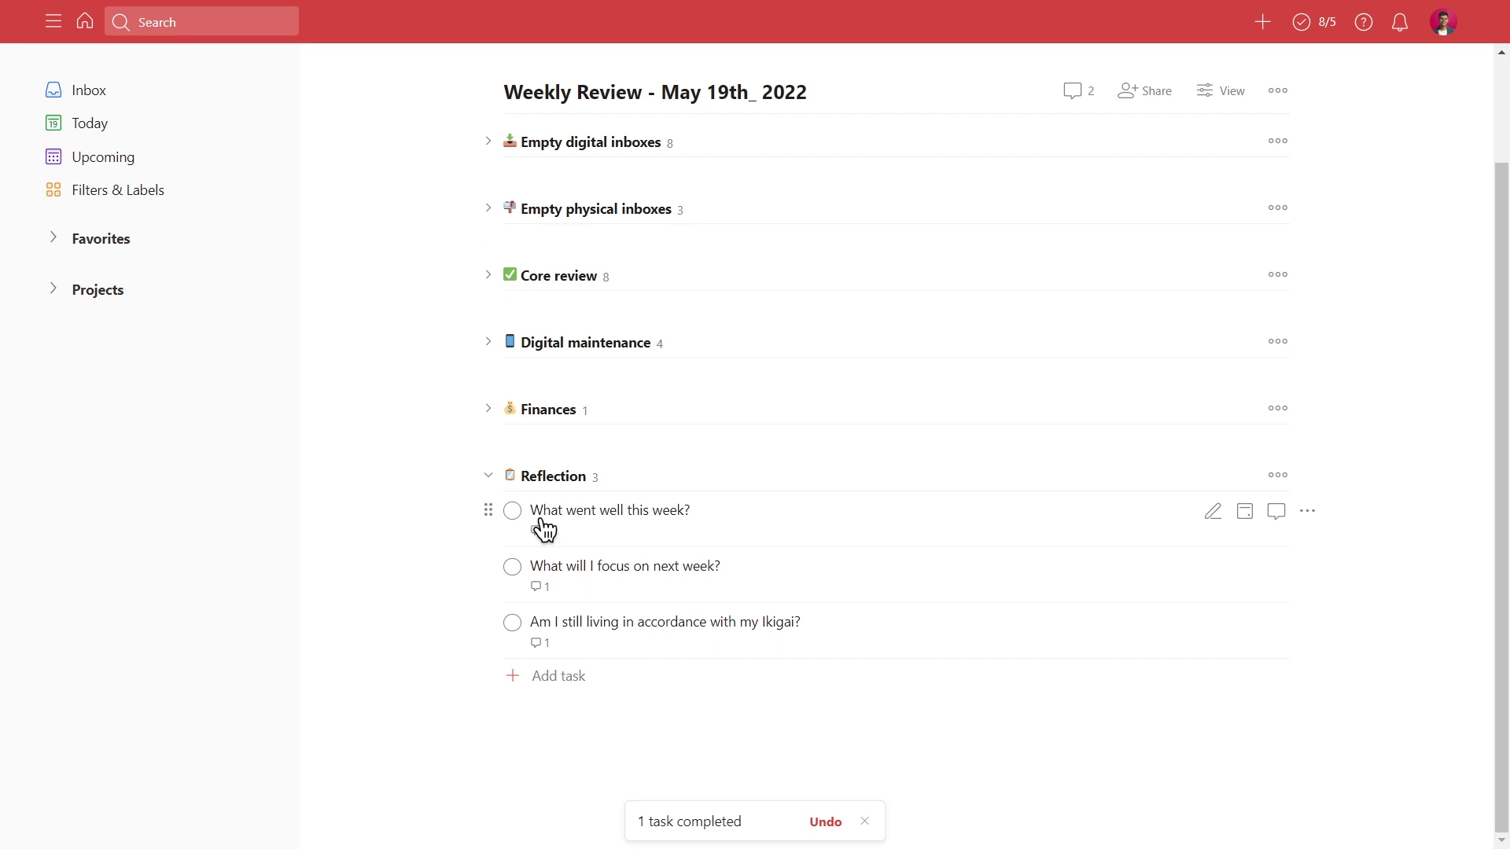
click(599, 534)
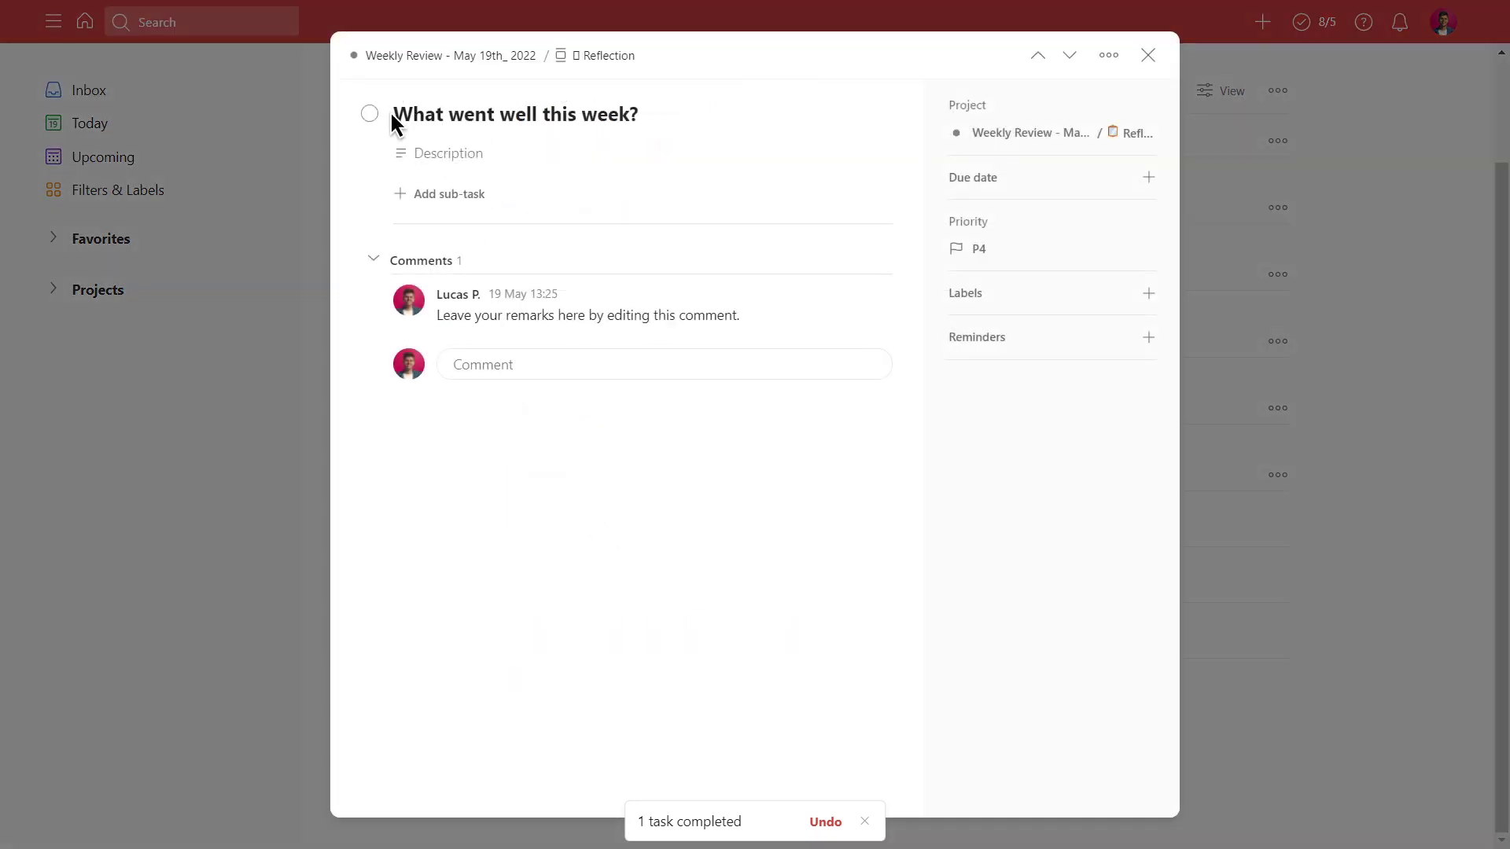
mouse_move(472, 472)
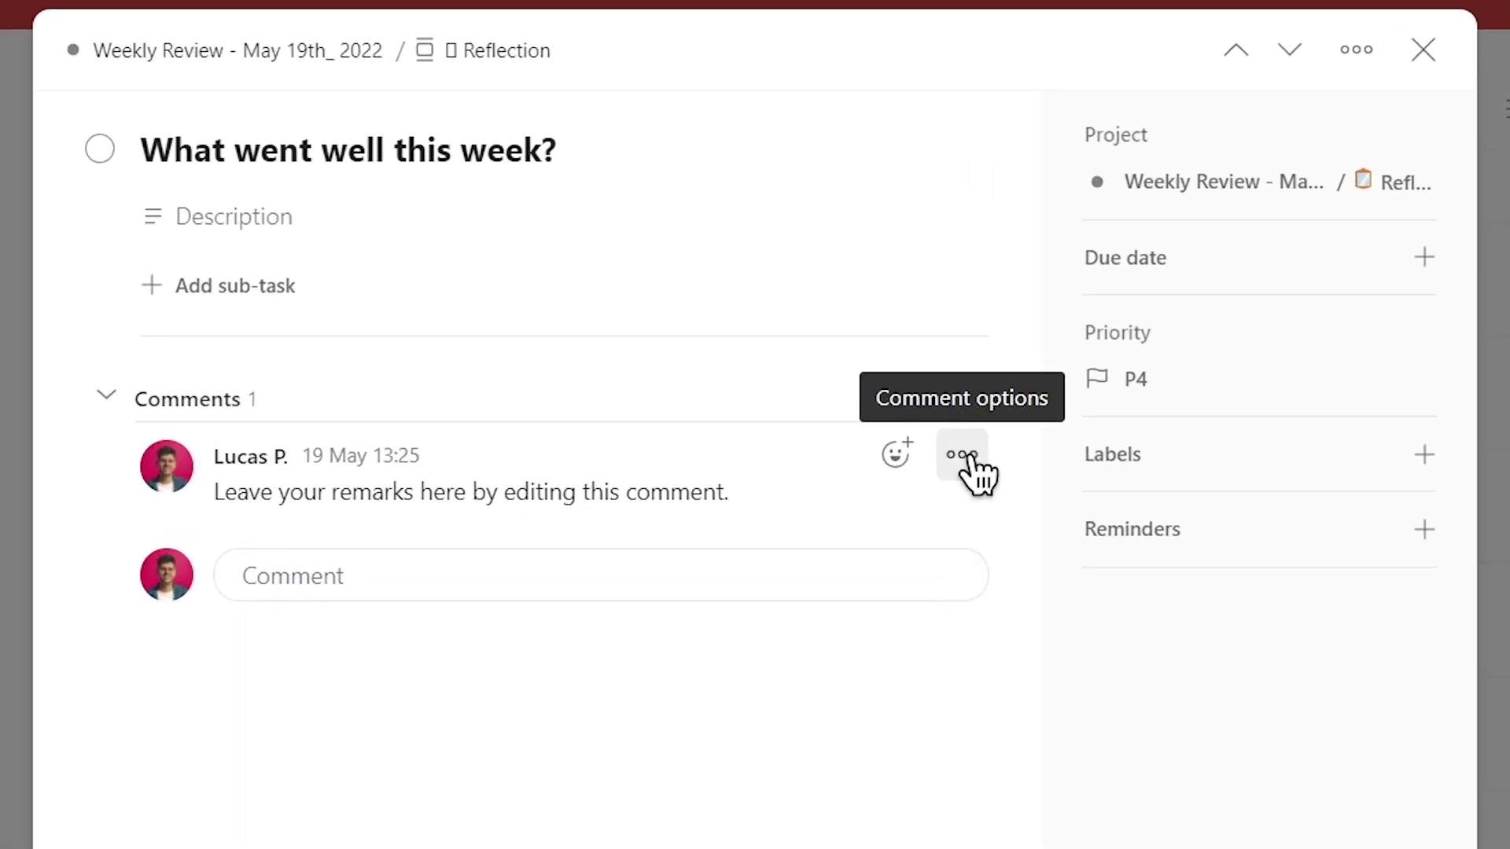
click(962, 455)
click(899, 527)
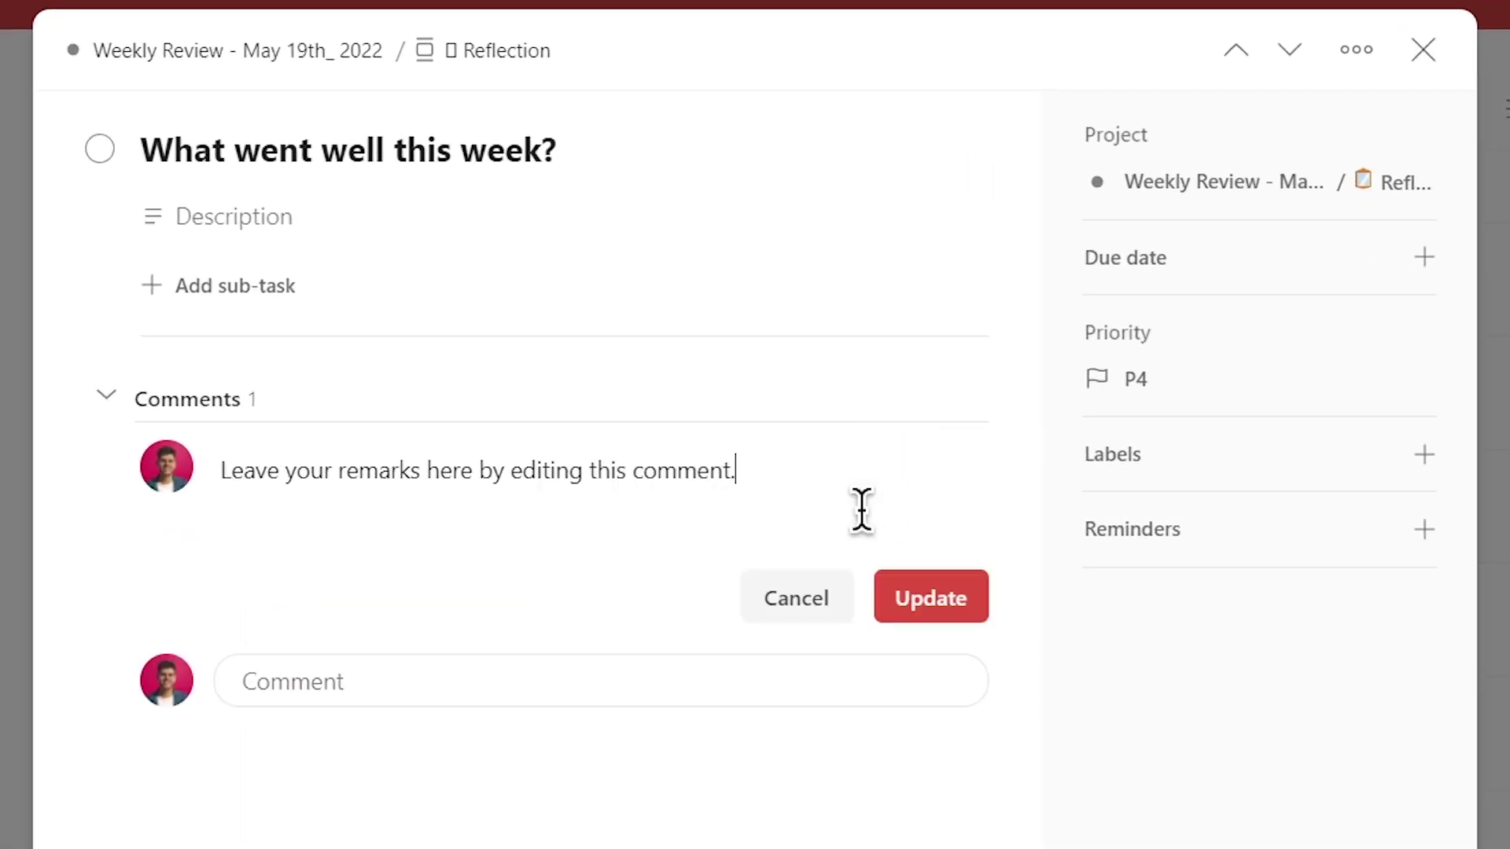
drag(861, 509, 51, 490)
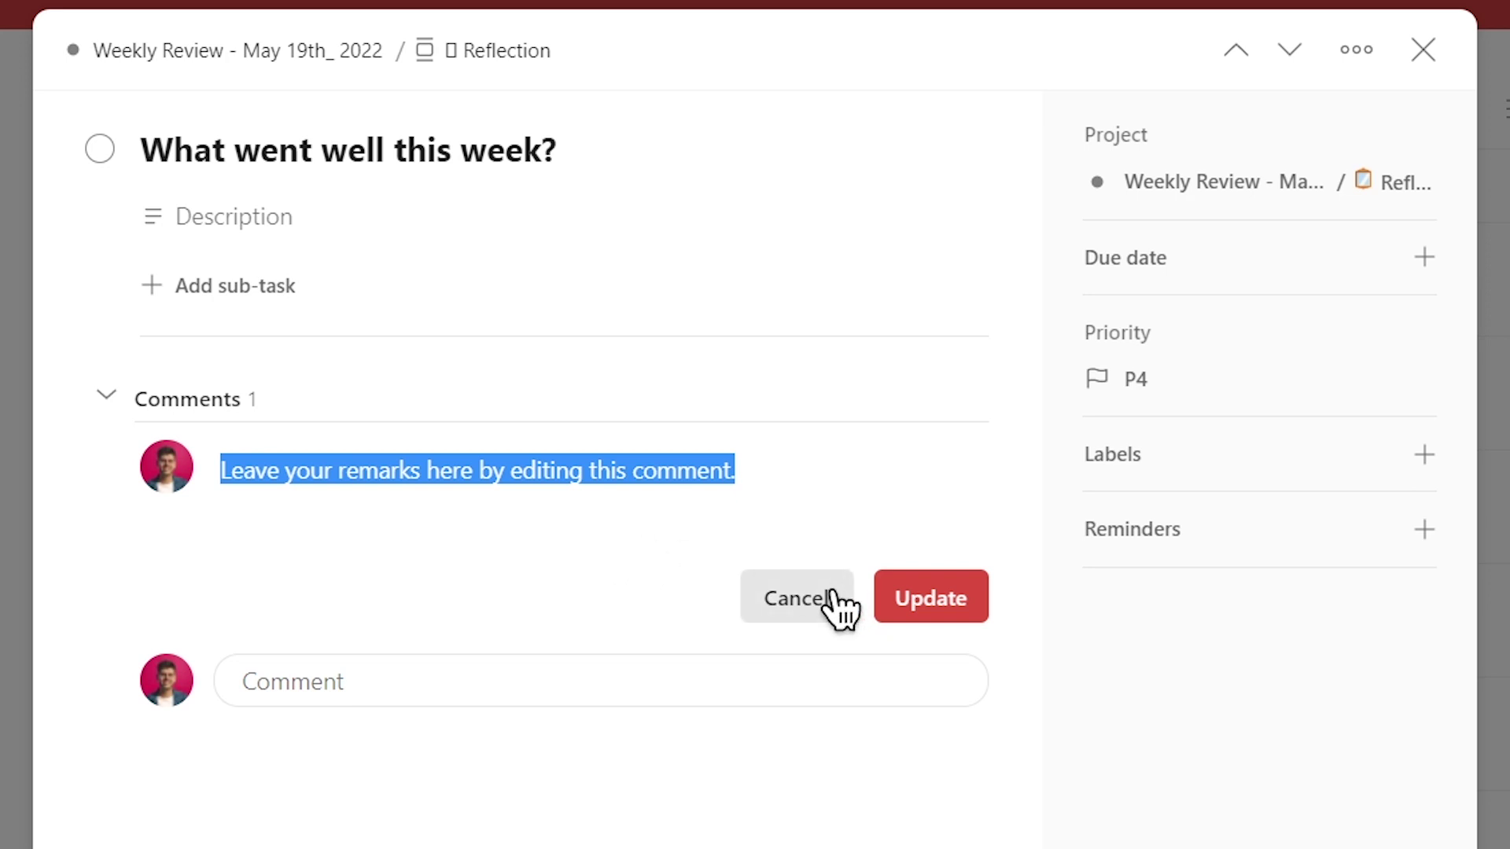
click(947, 607)
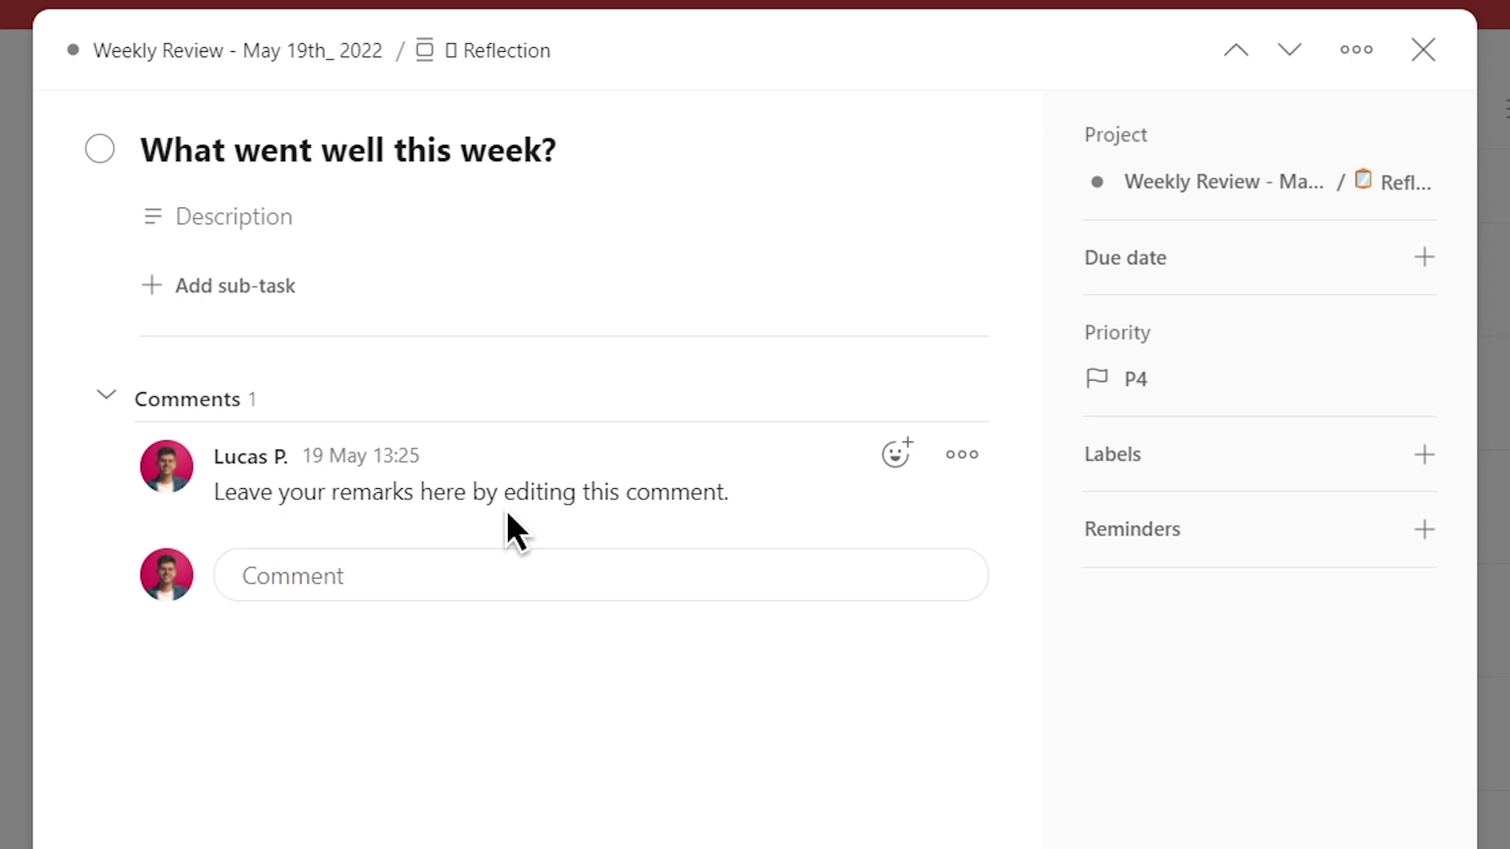
click(1227, 56)
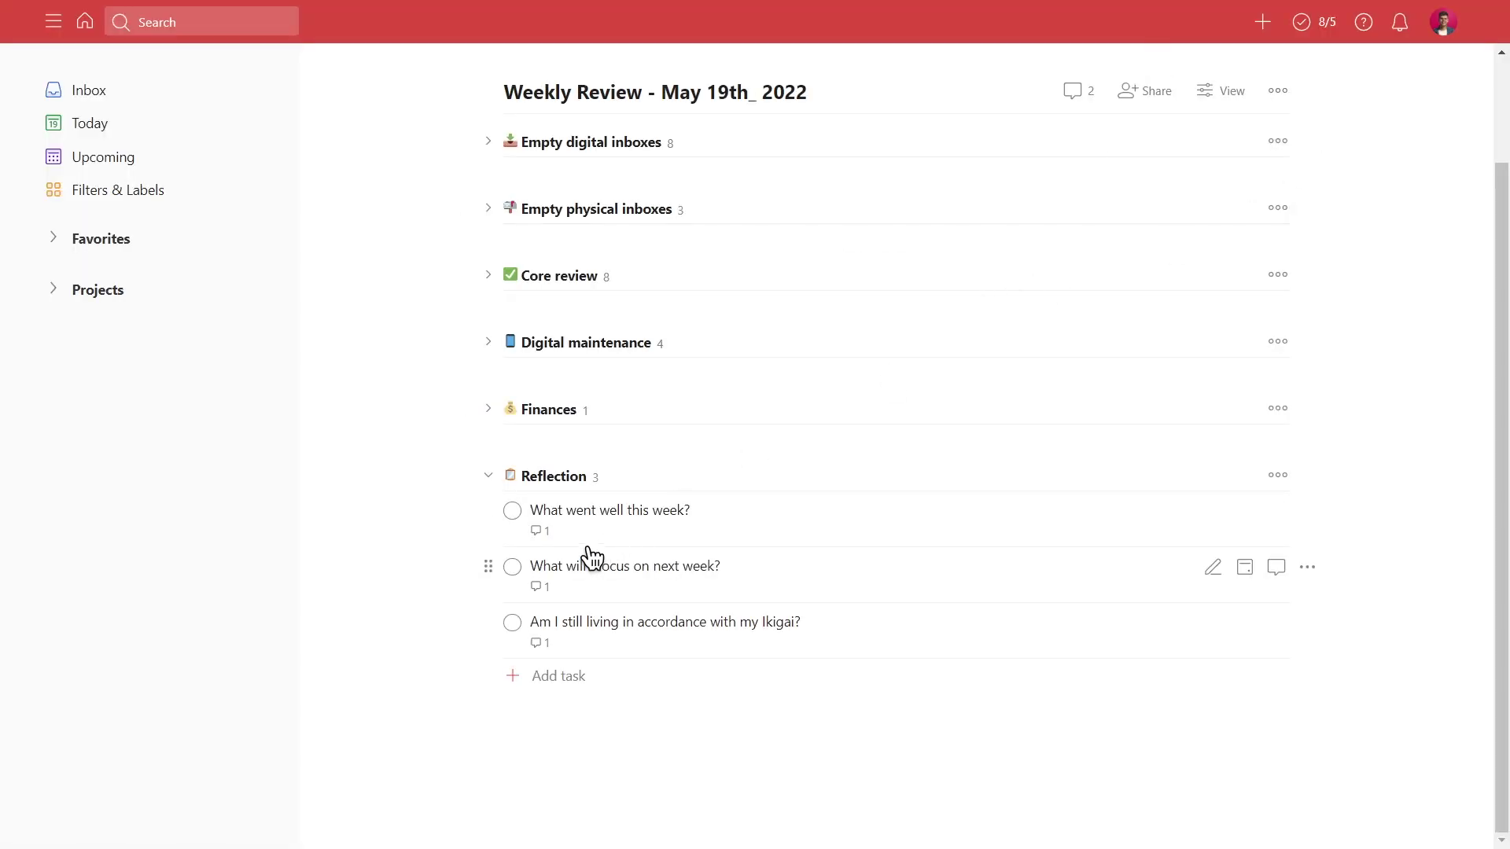
- Complete 'What went well this week?' and glance at its completed details
click(512, 511)
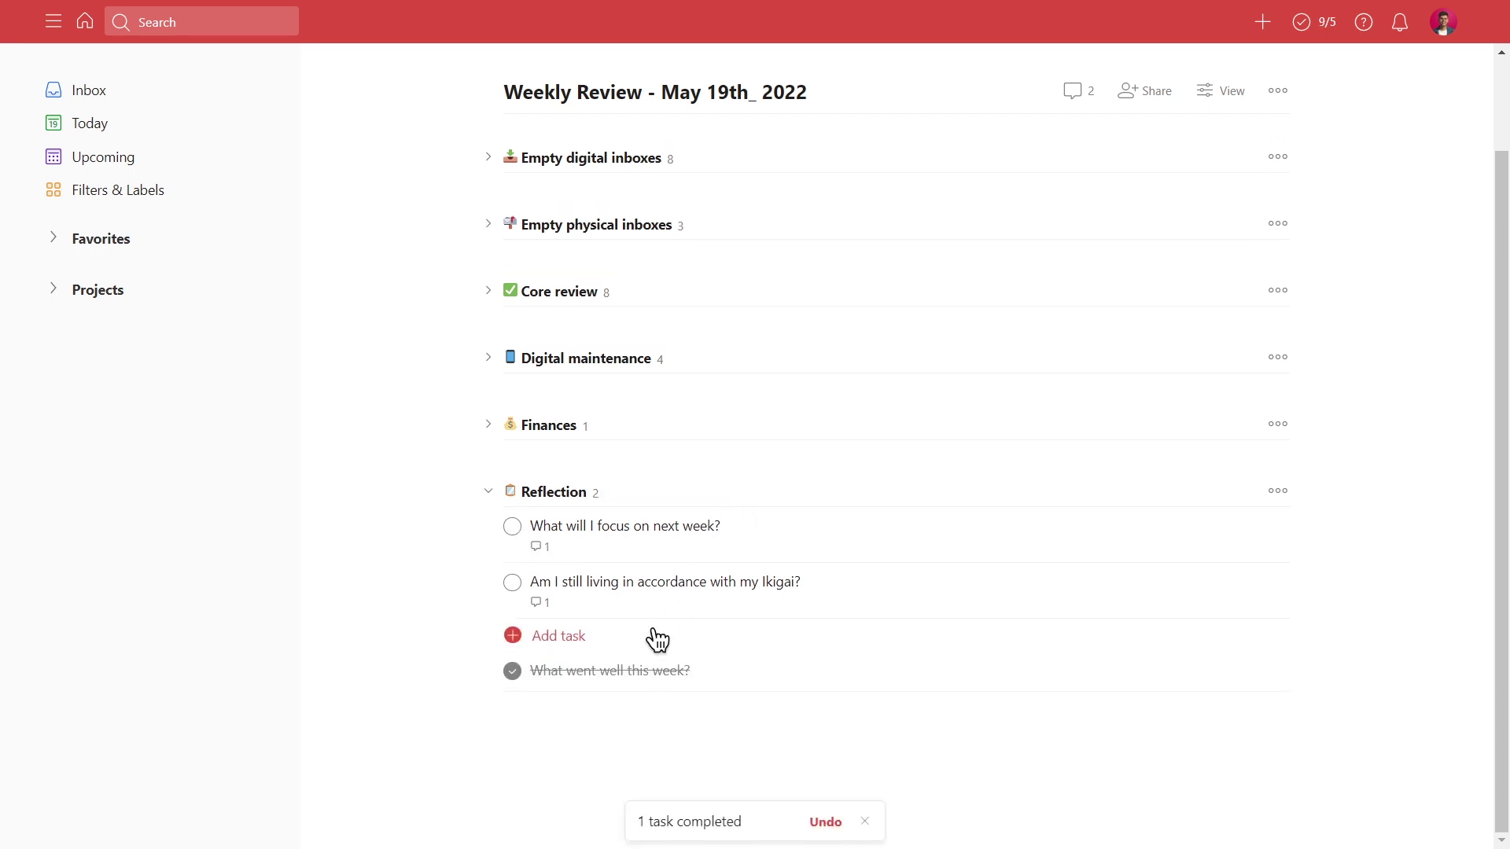
click(756, 673)
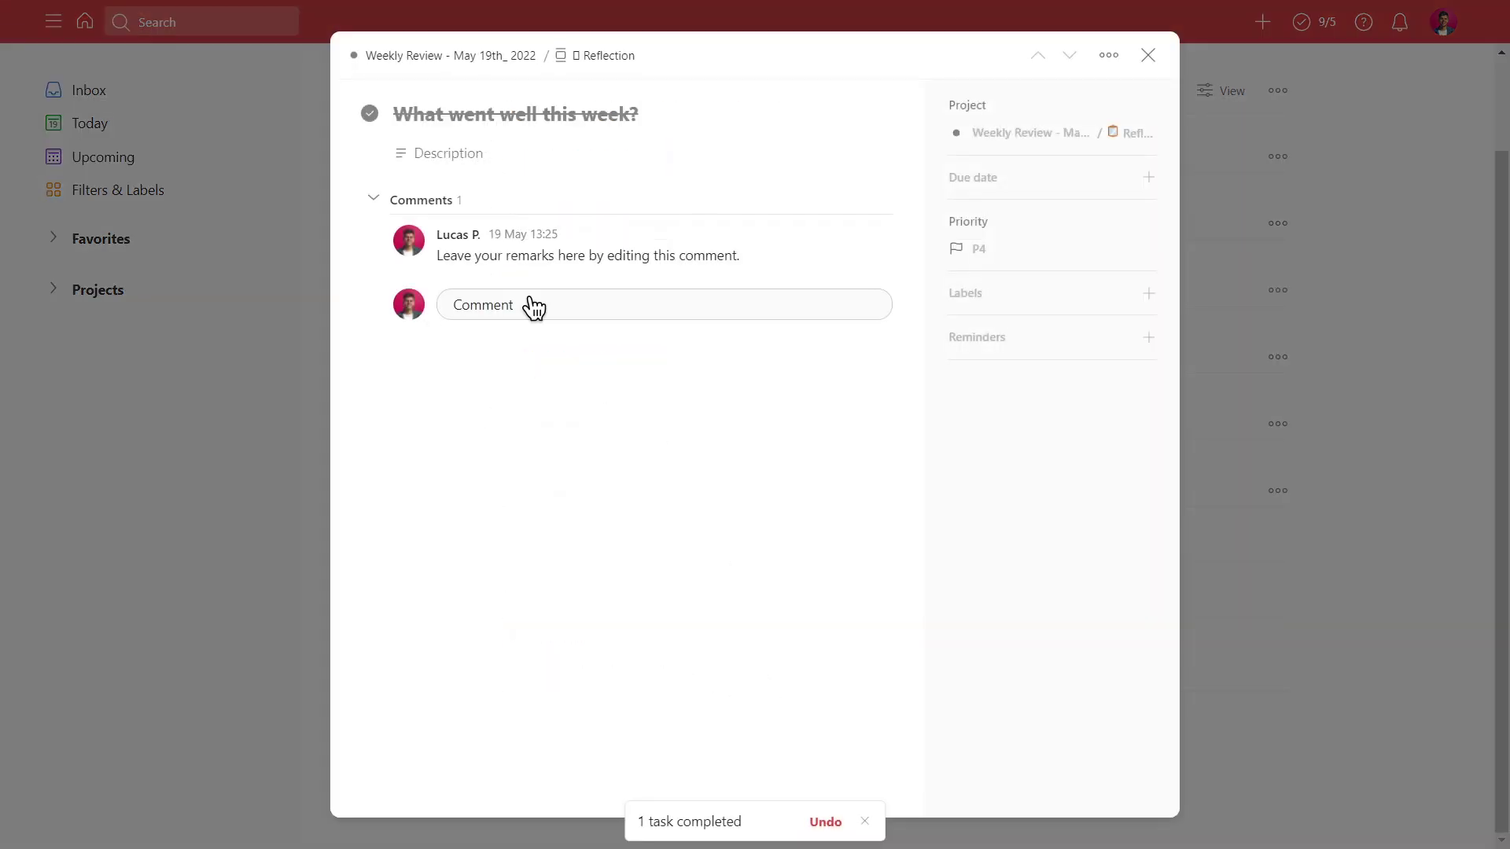
click(1147, 59)
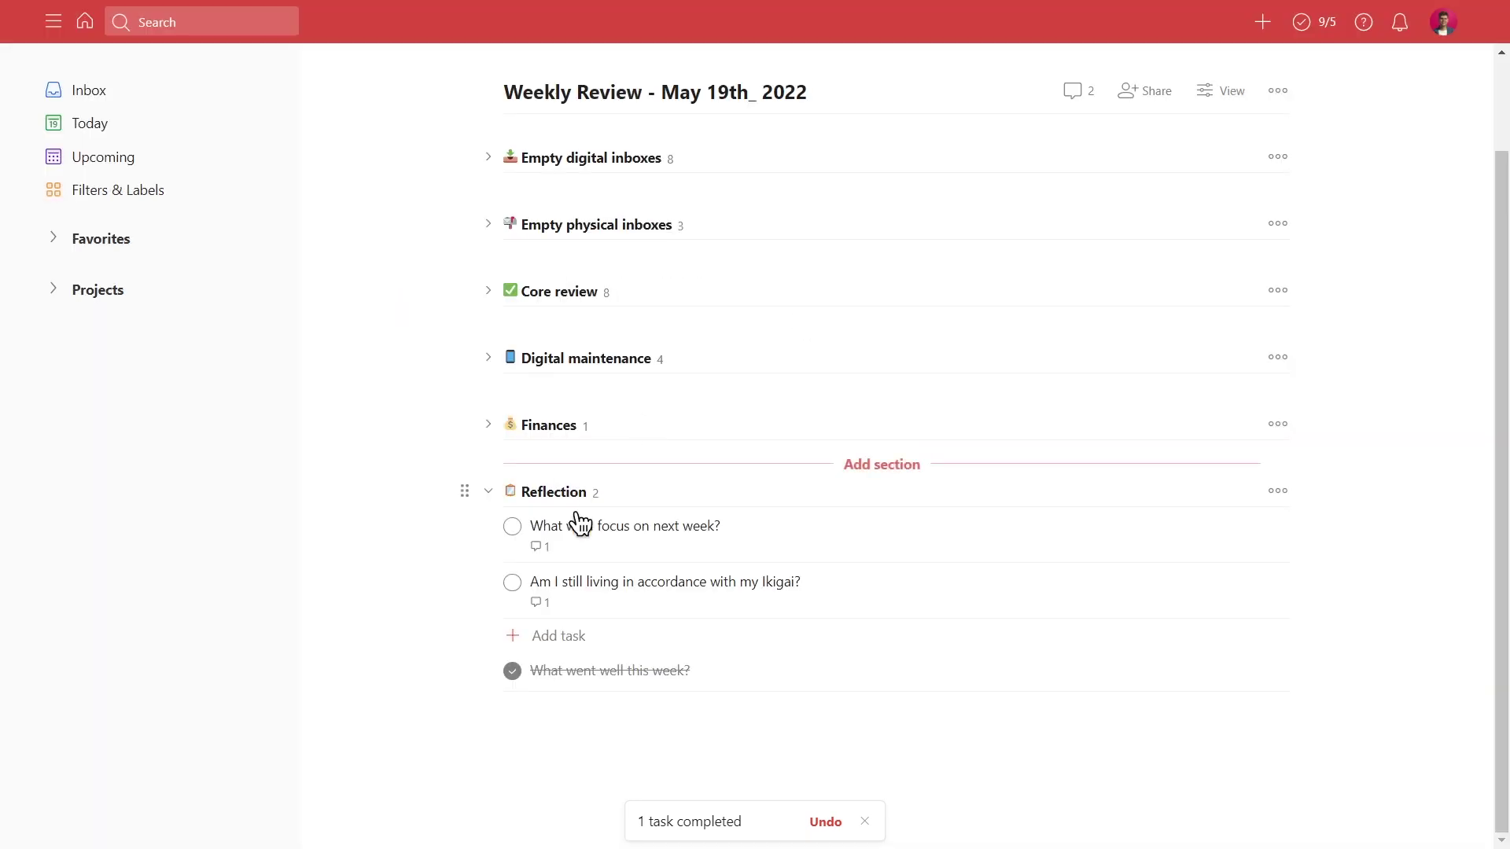
- Review 'What will I focus on next week?' and the Ikigai reflection task's details
click(614, 551)
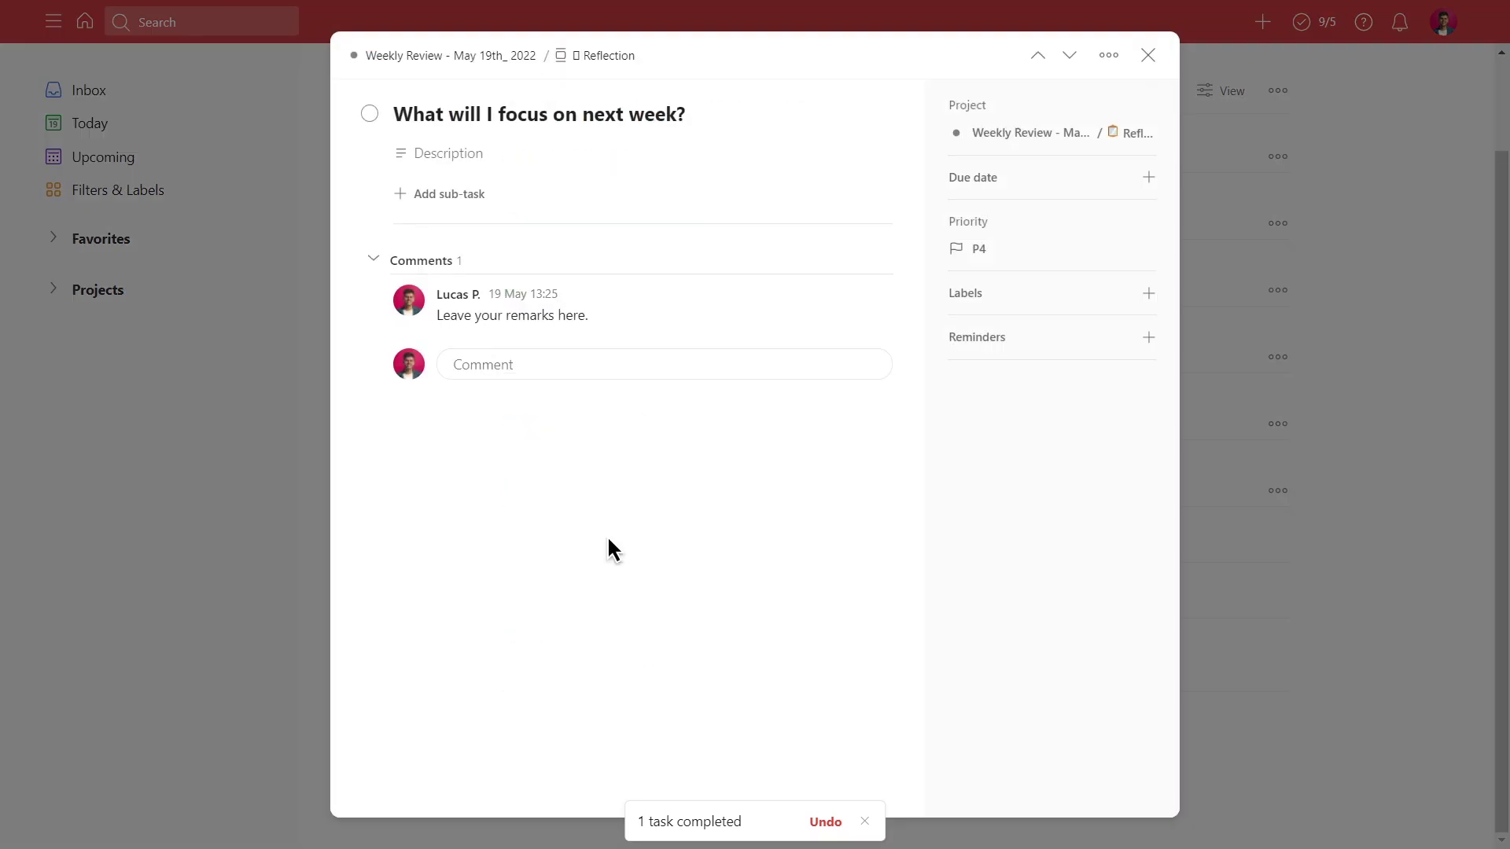
click(1148, 55)
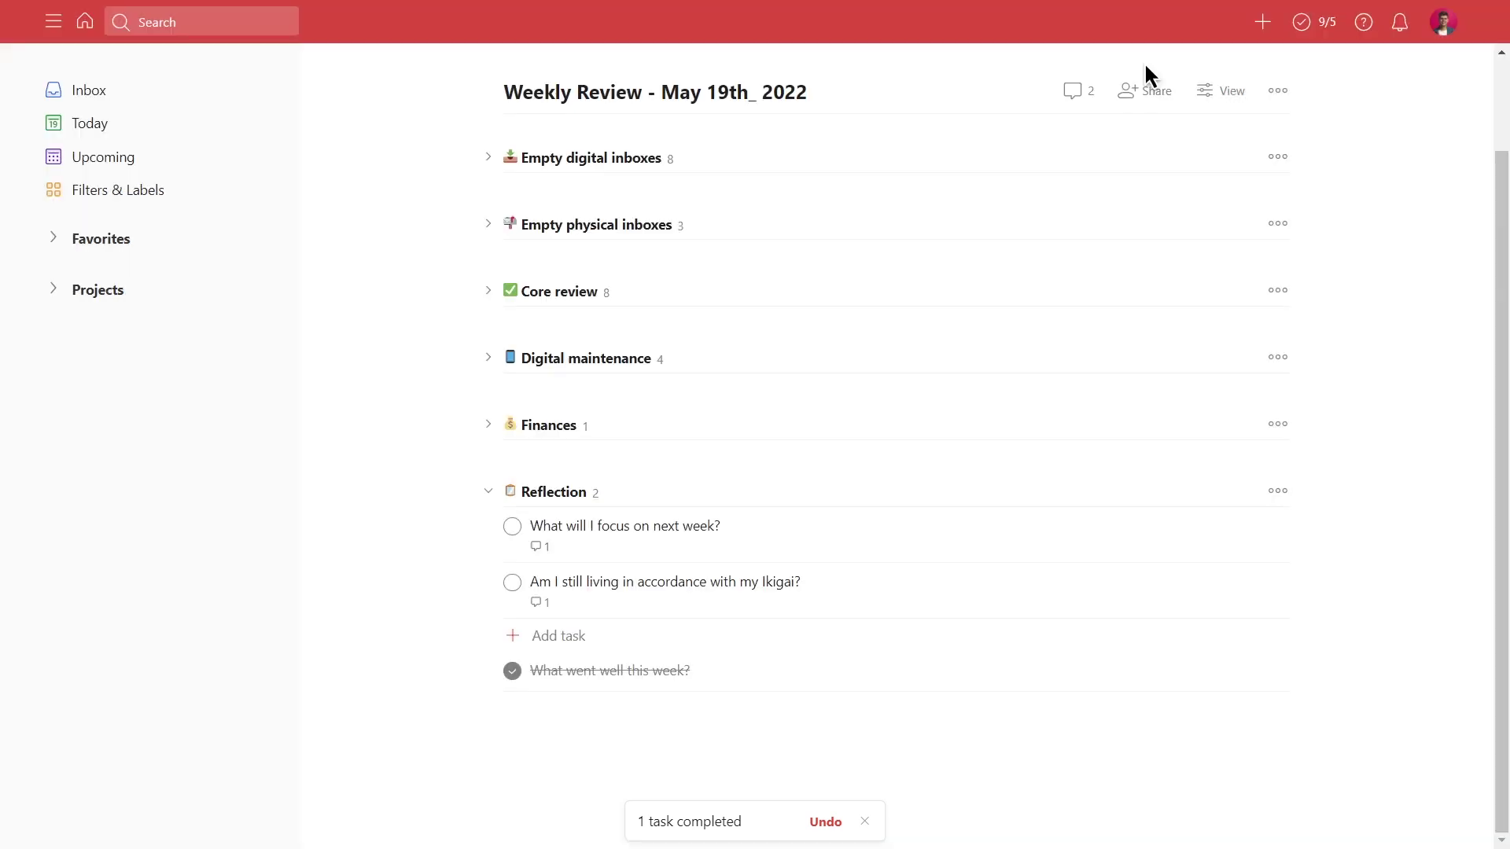
click(668, 604)
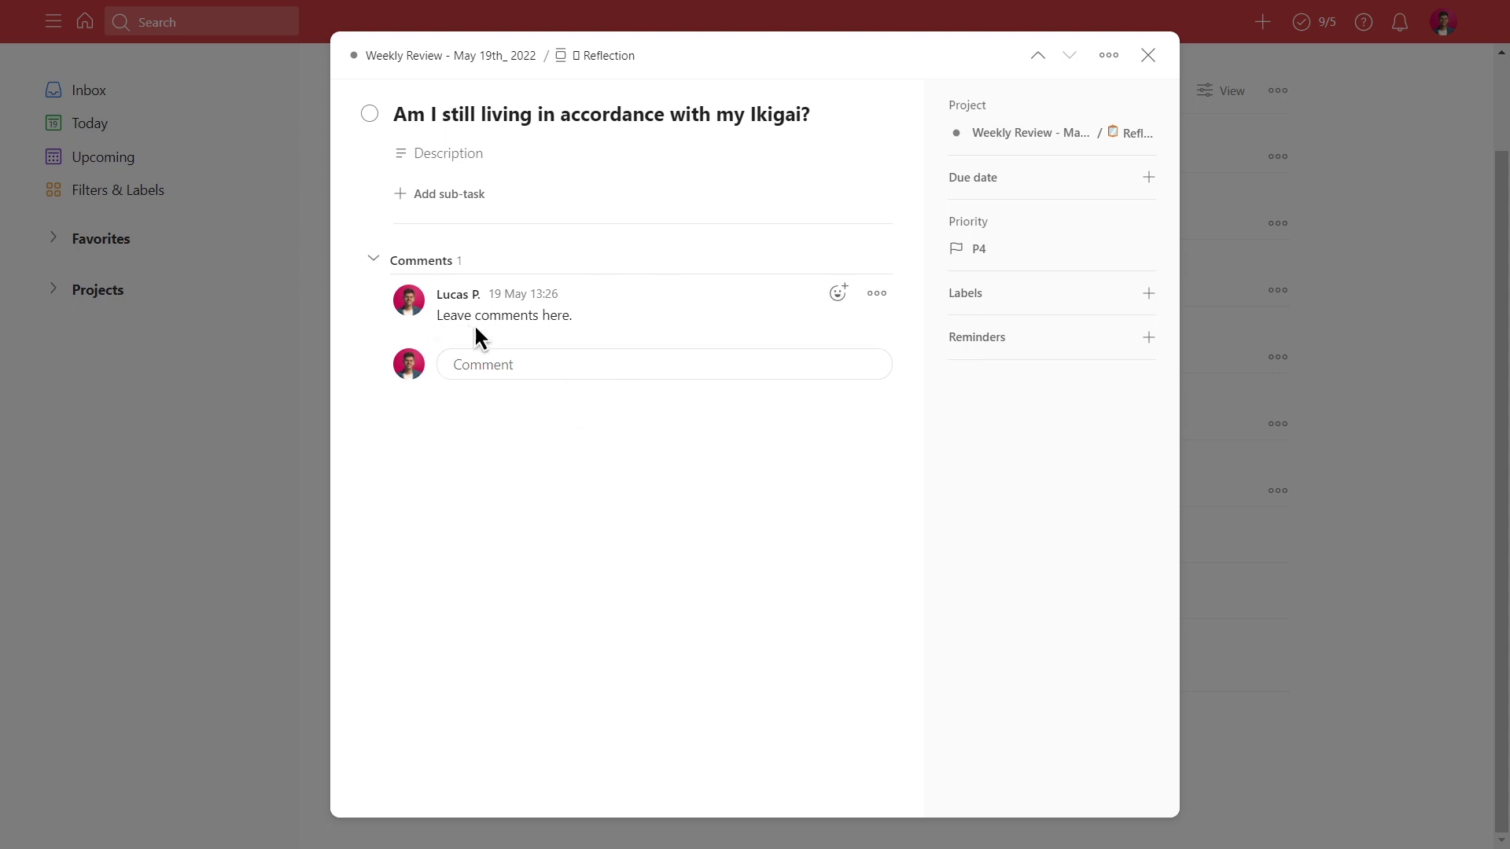
click(1149, 58)
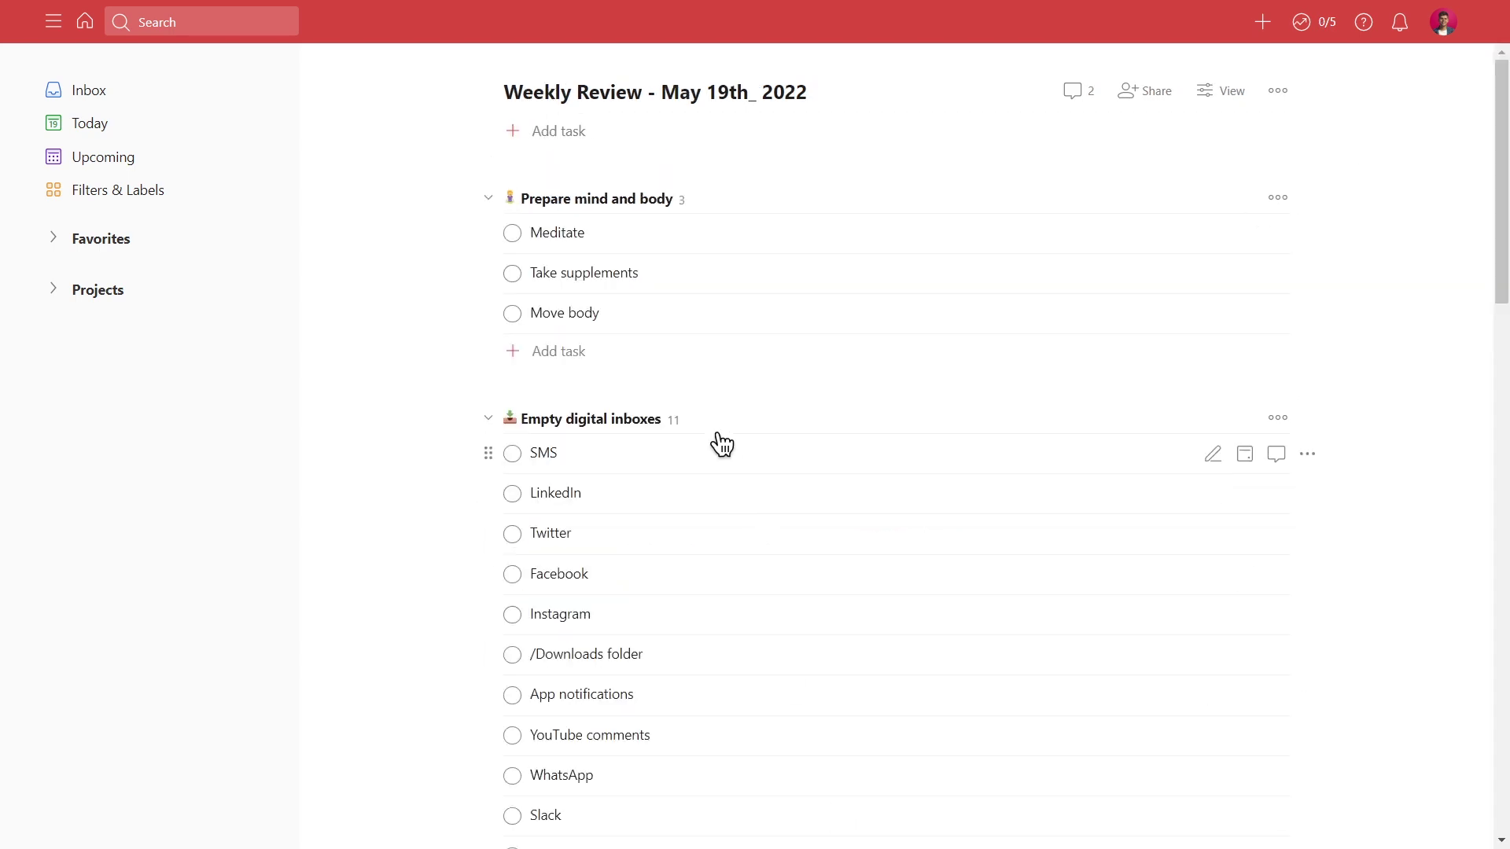
scroll(722, 445, down, 4)
scroll(641, 277, down, 5)
scroll(641, 277, down, 3)
scroll(641, 279, down, 1)
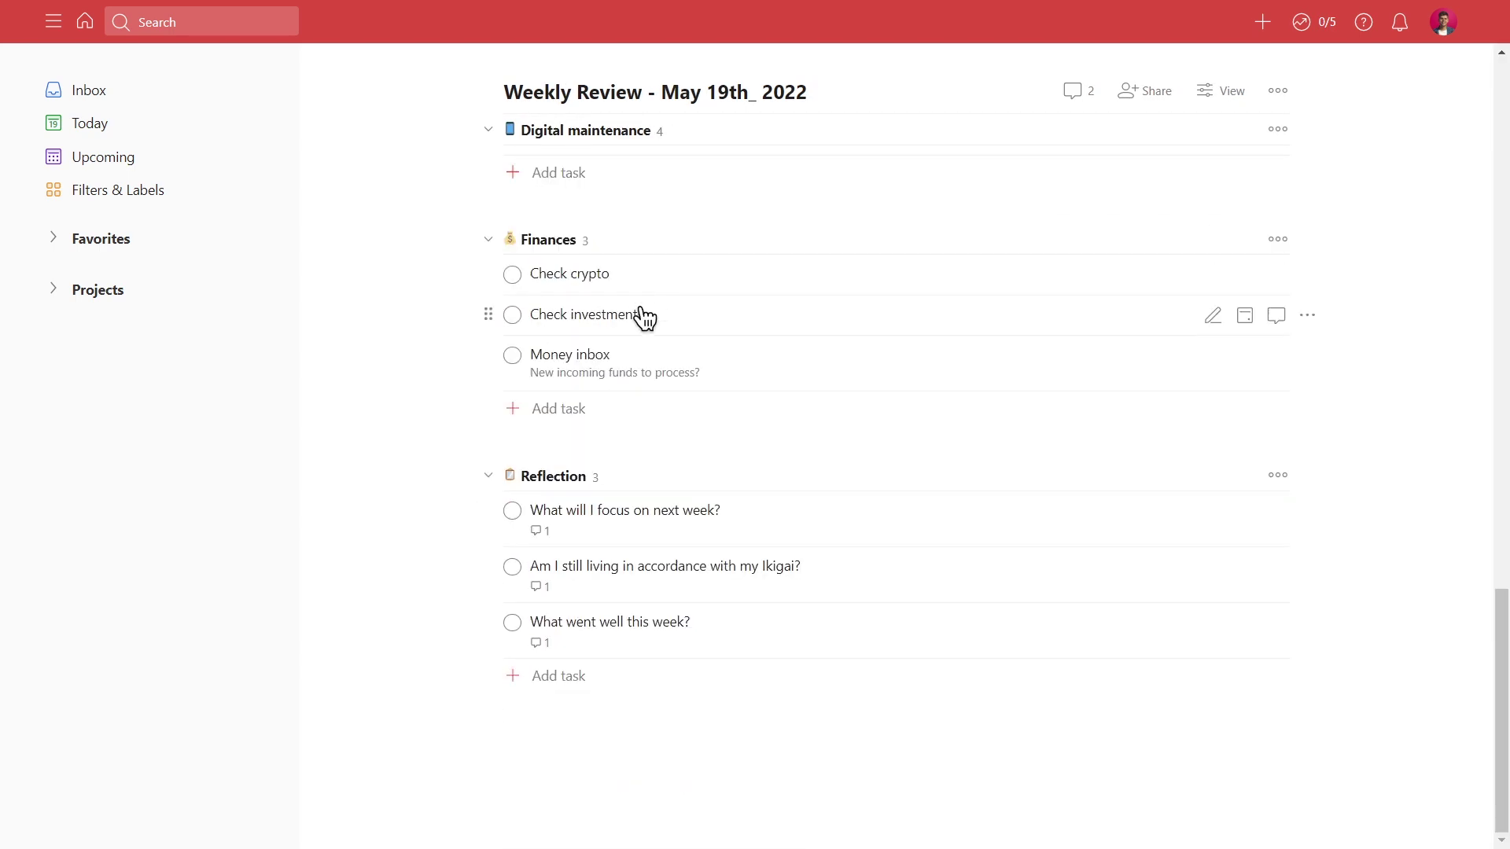
scroll(643, 316, up, 6)
scroll(647, 341, up, 2)
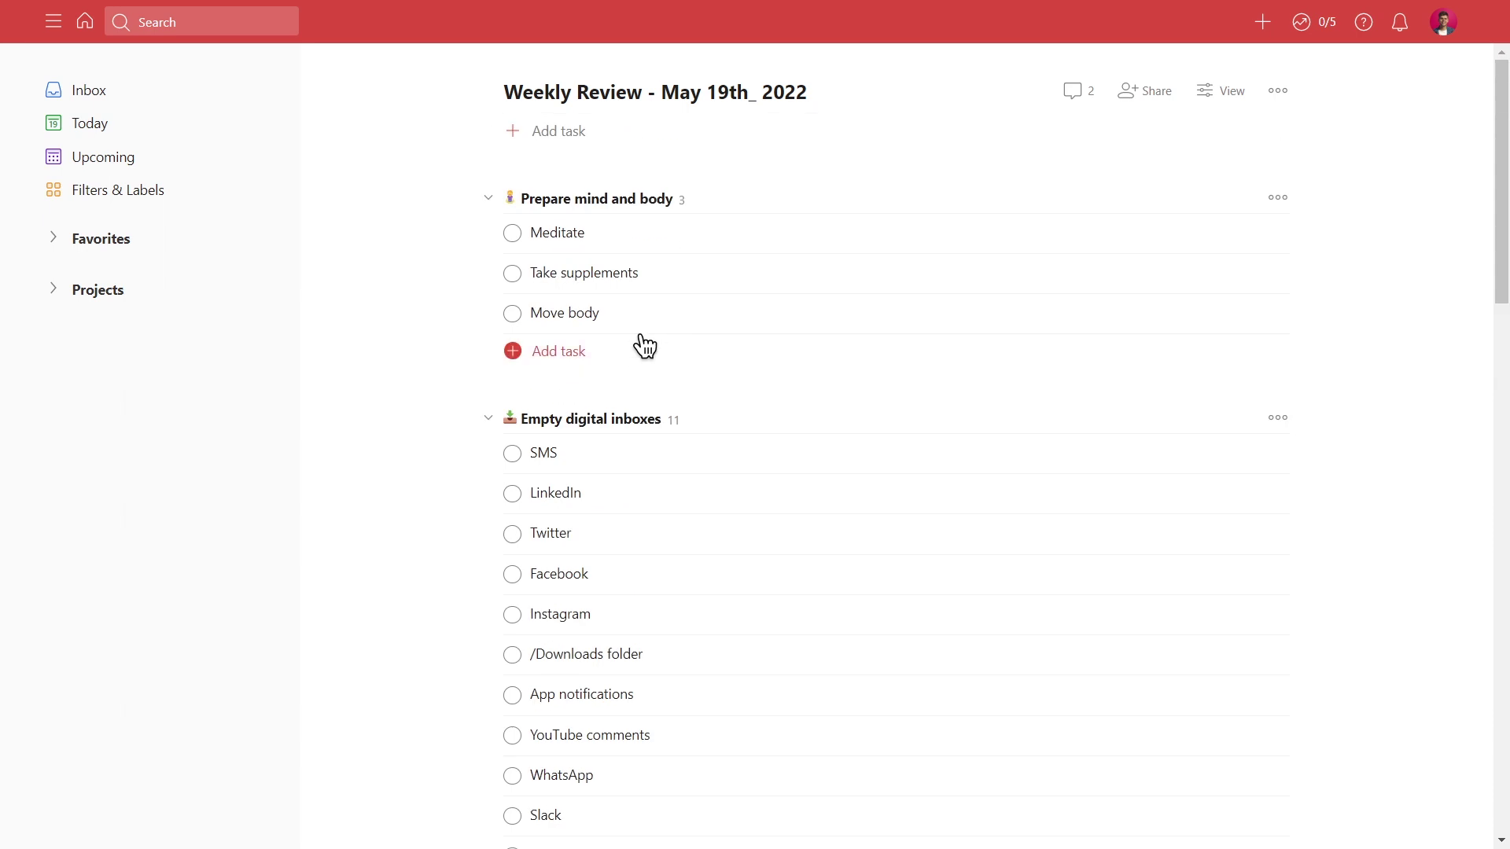
click(602, 236)
click(495, 123)
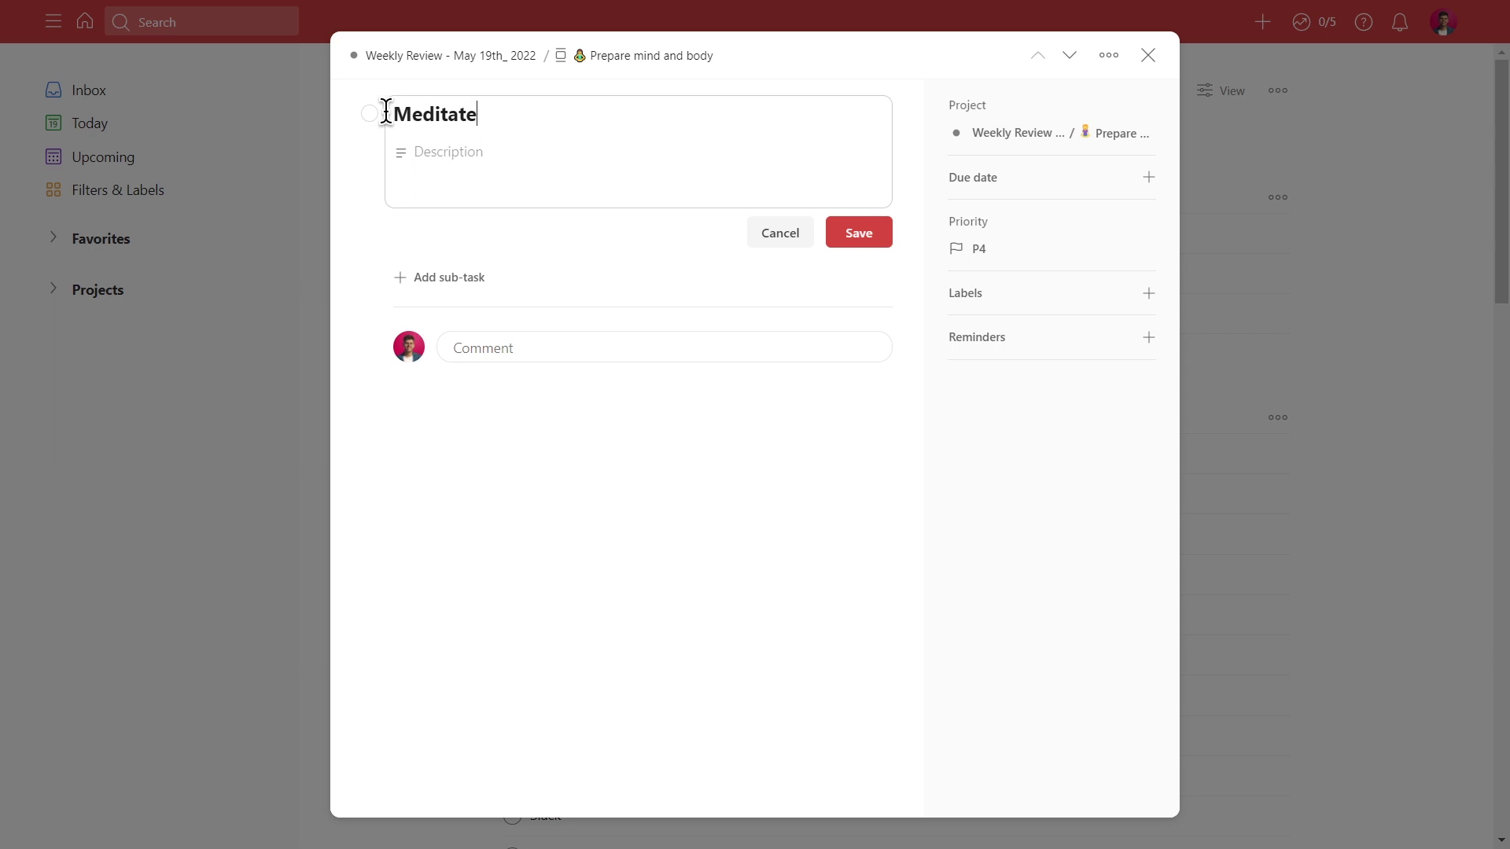
click(777, 234)
click(1110, 55)
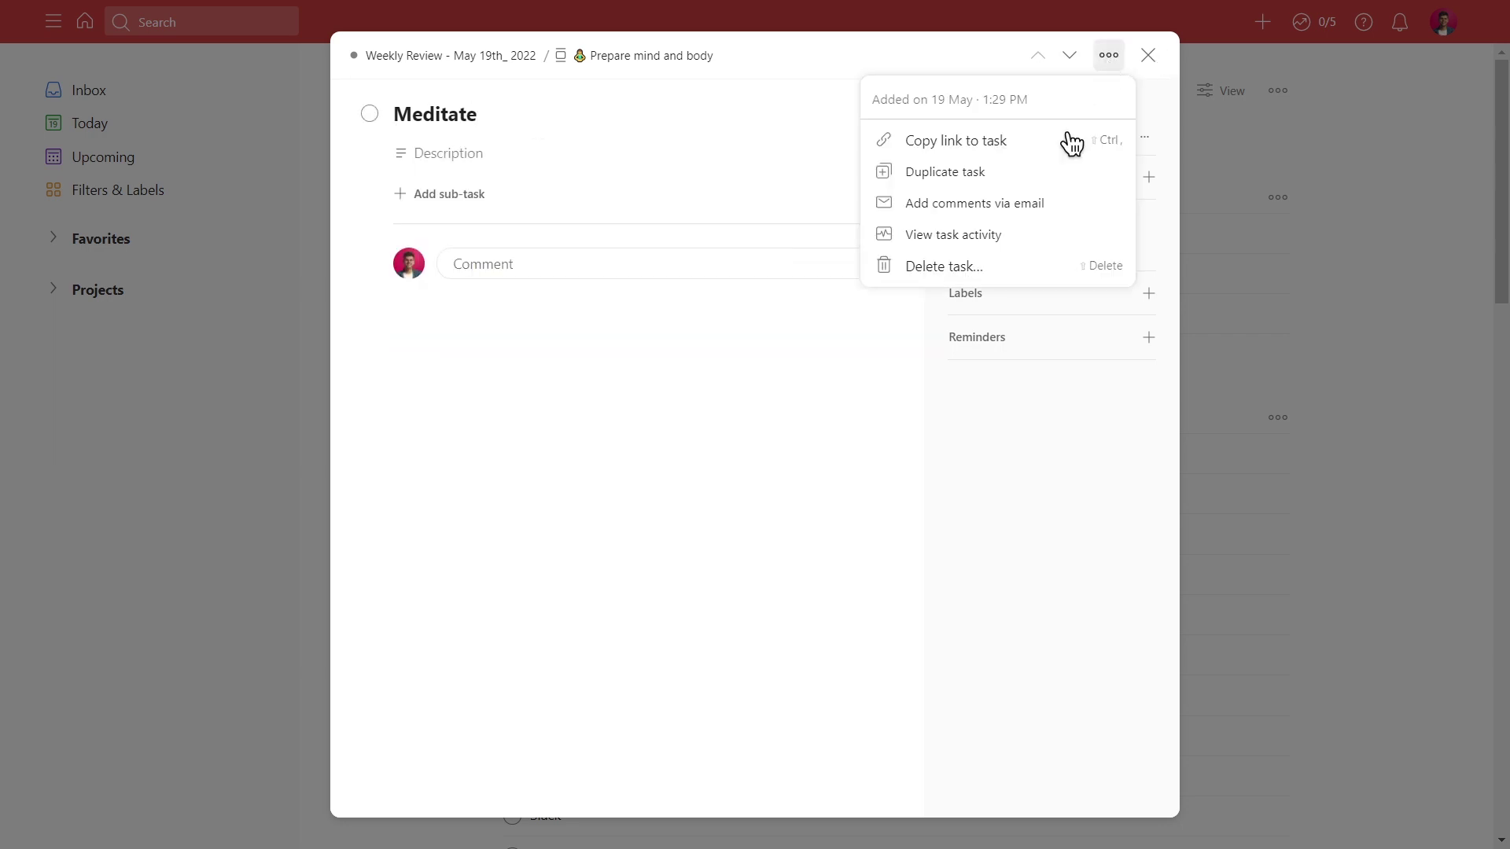
click(1151, 69)
click(1148, 59)
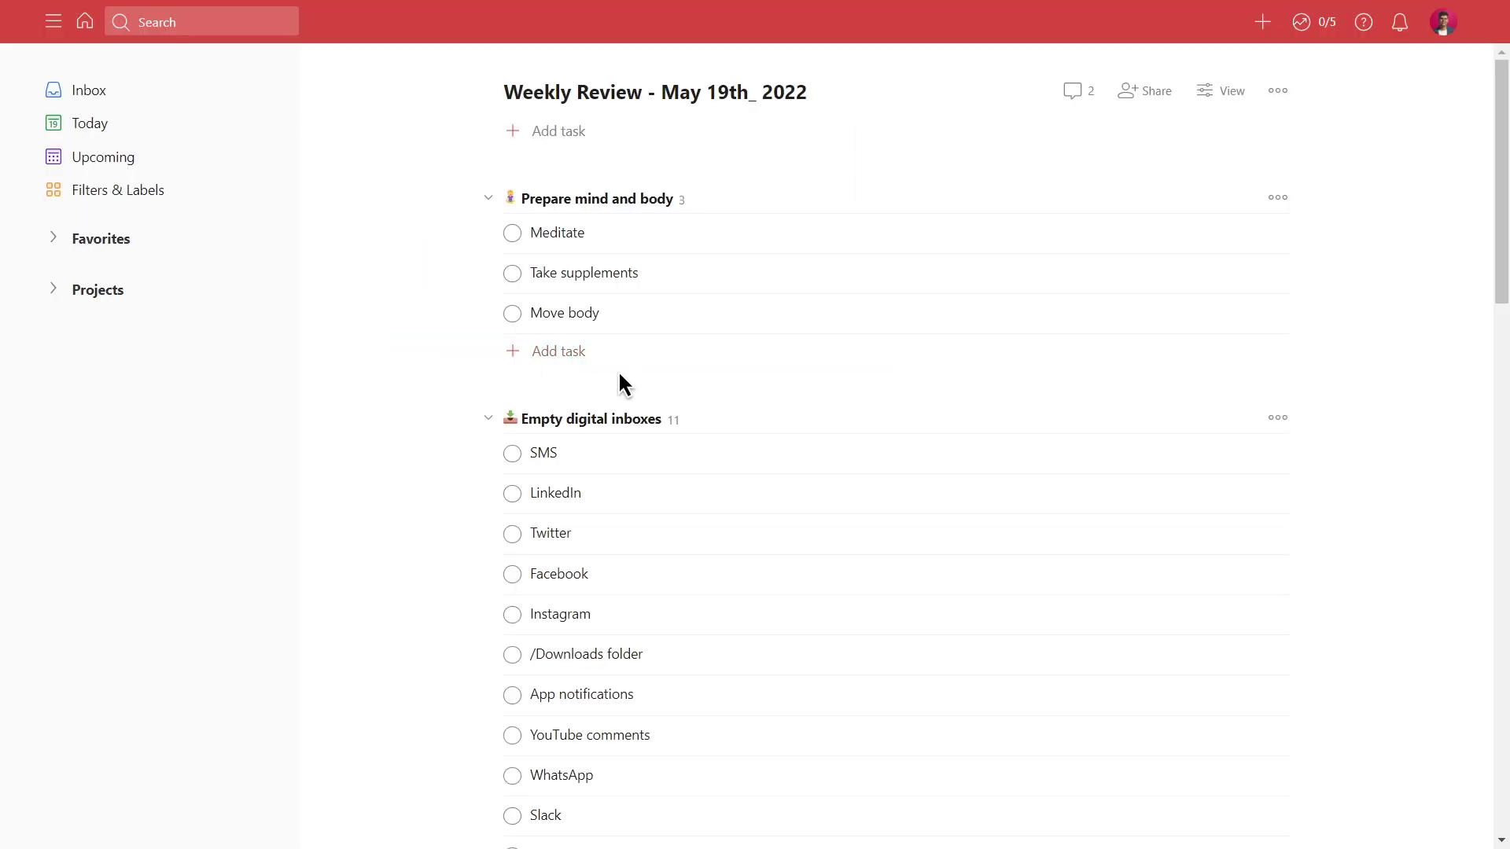
- Export the Weekly Review project as a CSV template file
click(1282, 92)
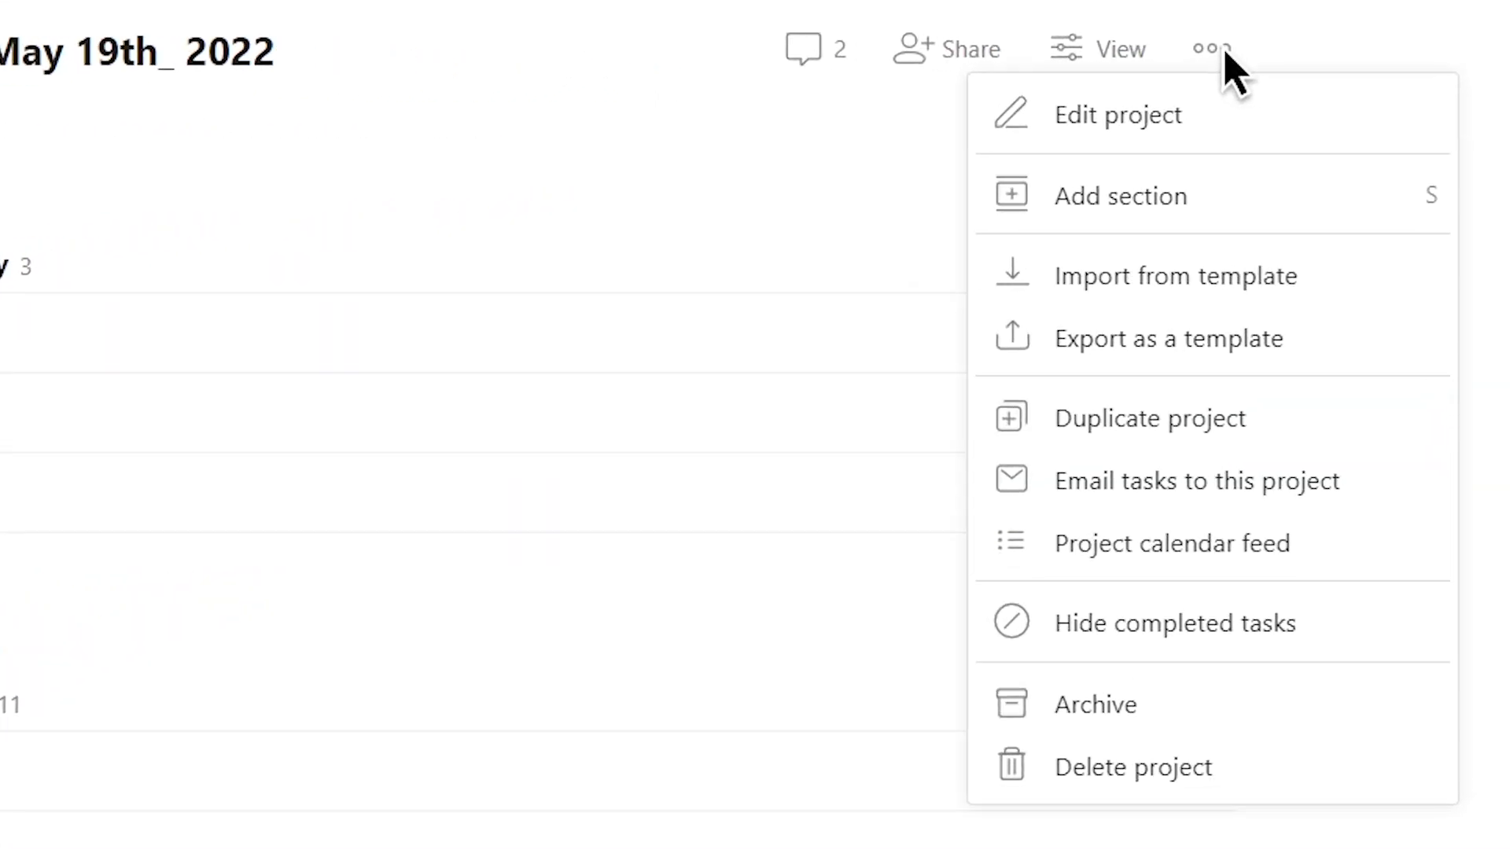
click(1164, 341)
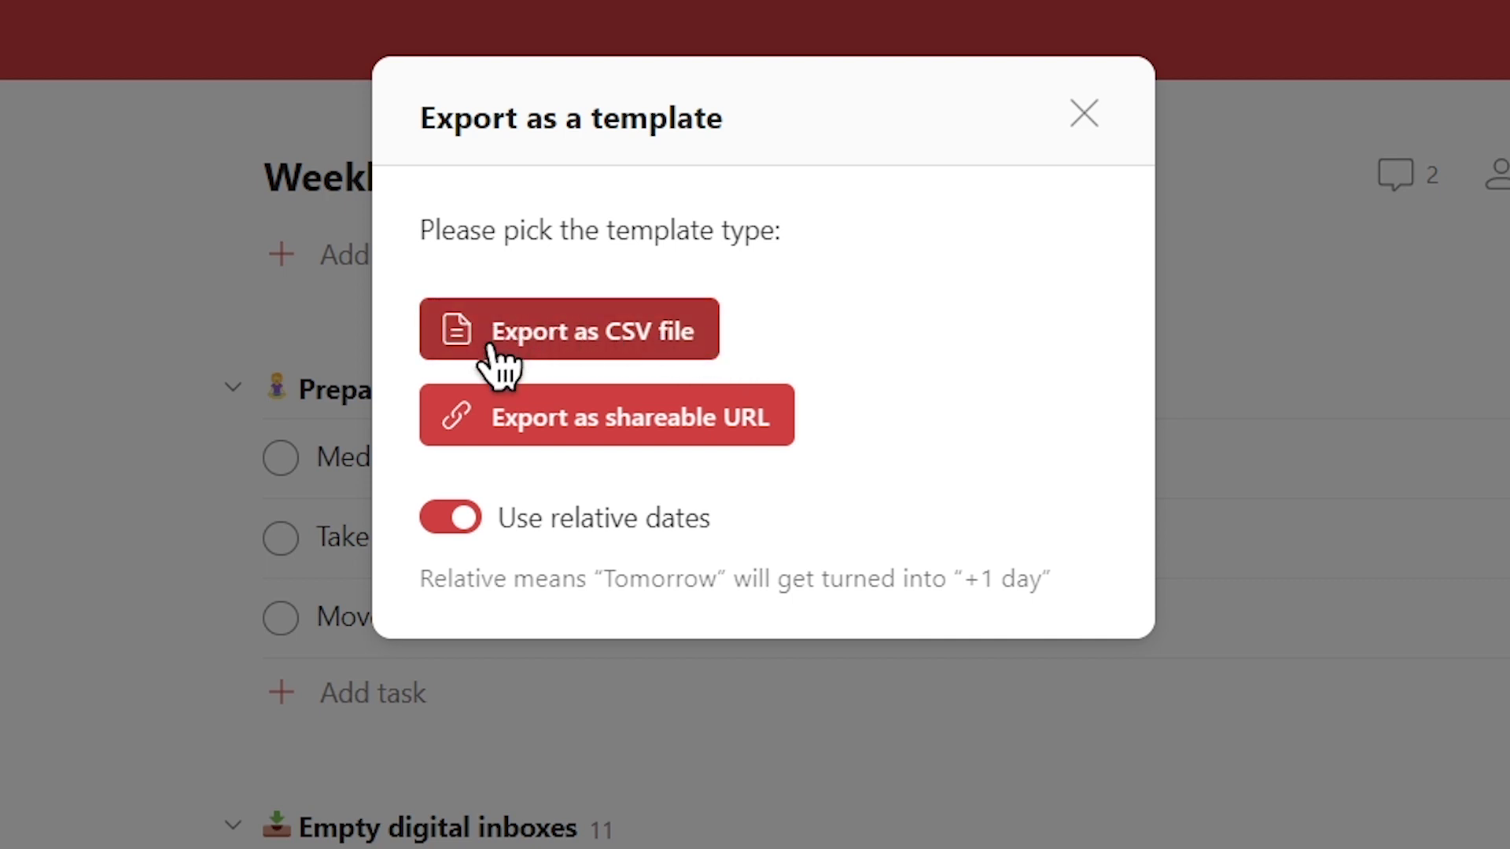
click(917, 66)
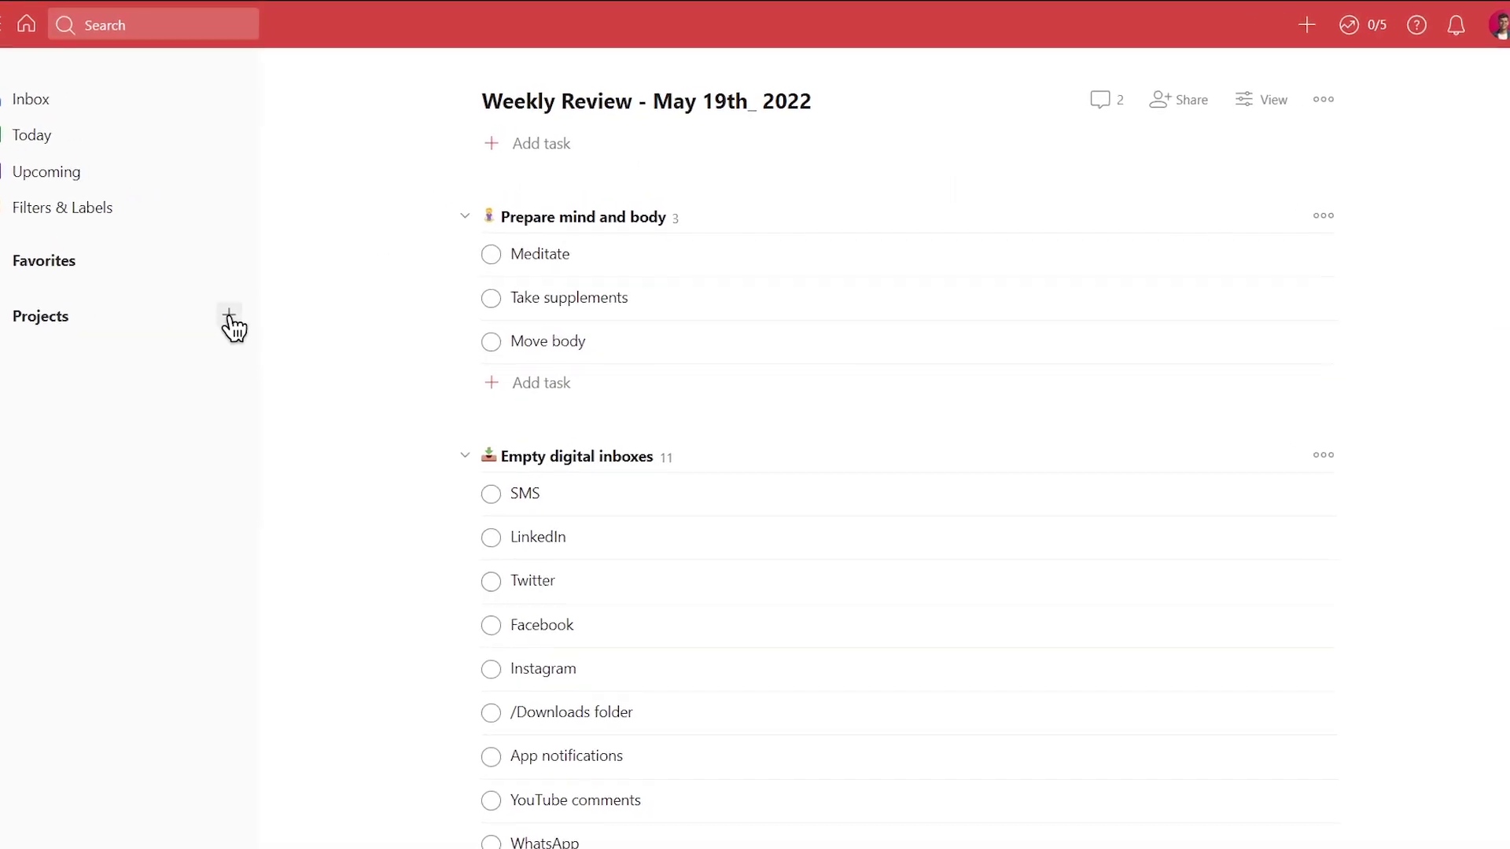
- Create a new project named 'Weekly Review - 19'
click(270, 291)
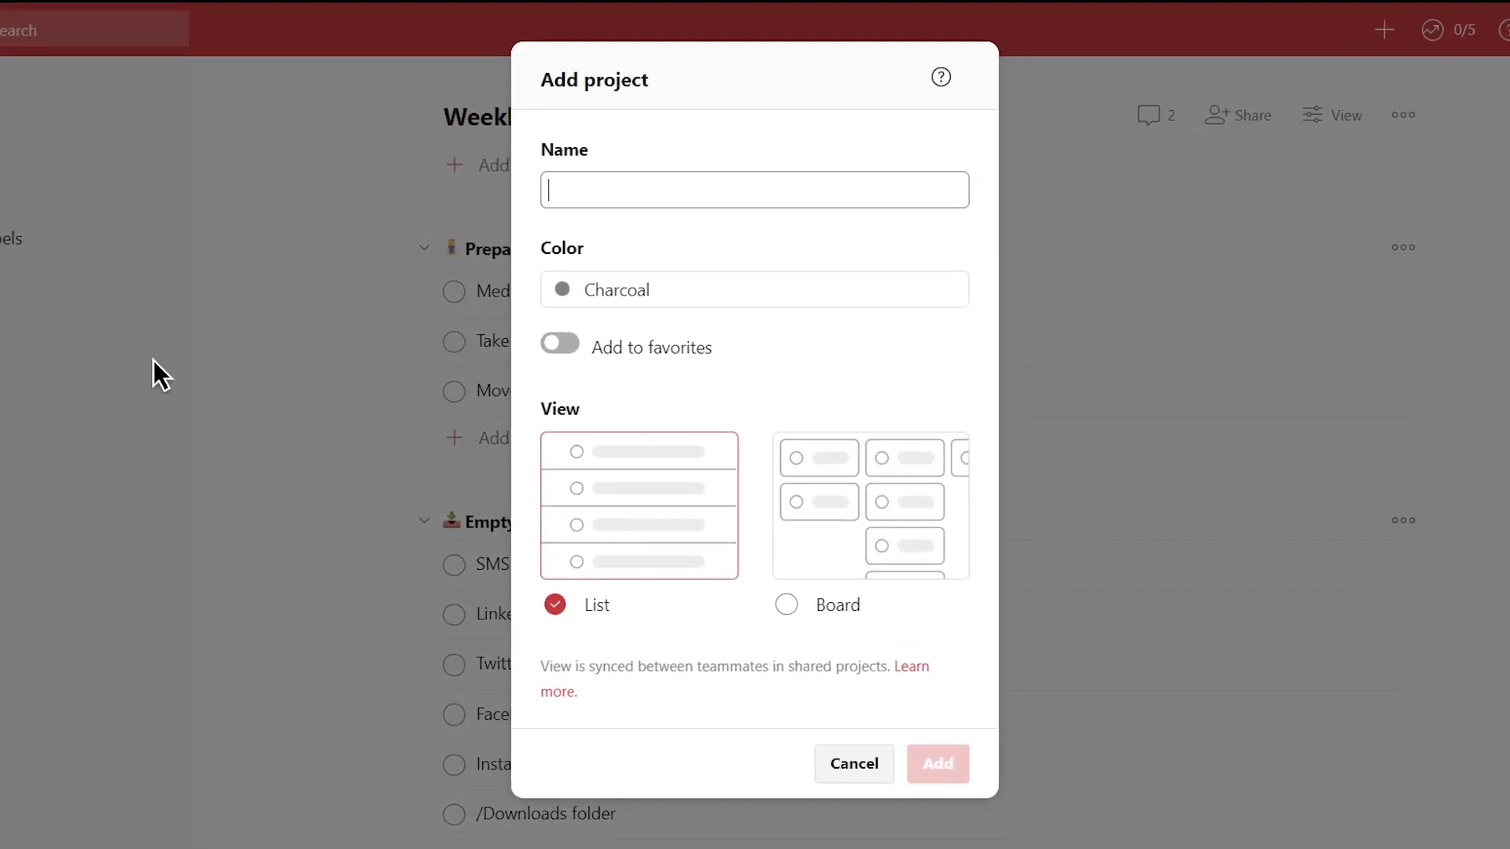
text(W)
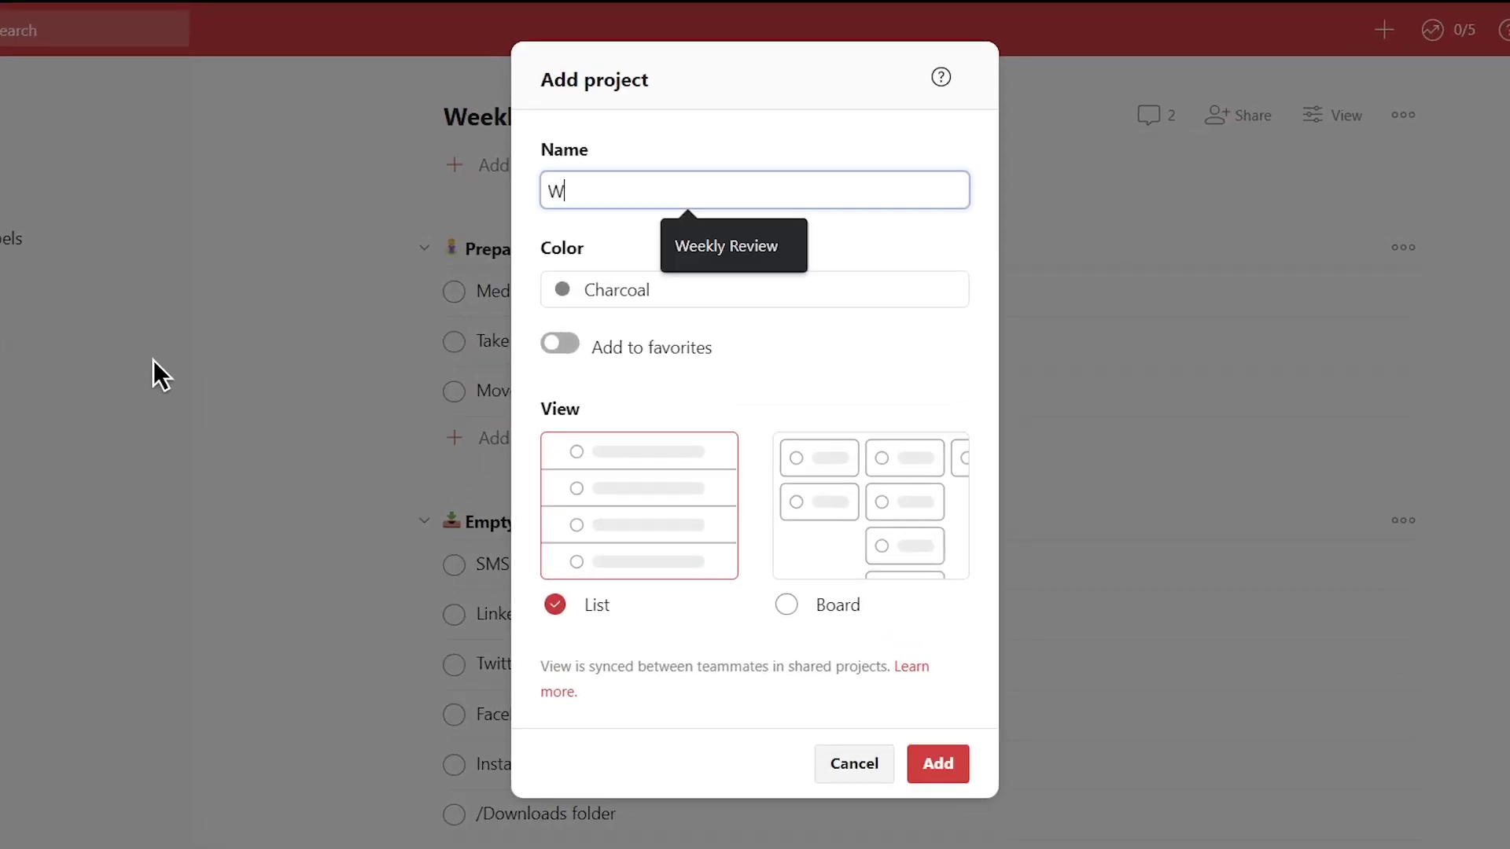
text(eekly Review - 19)
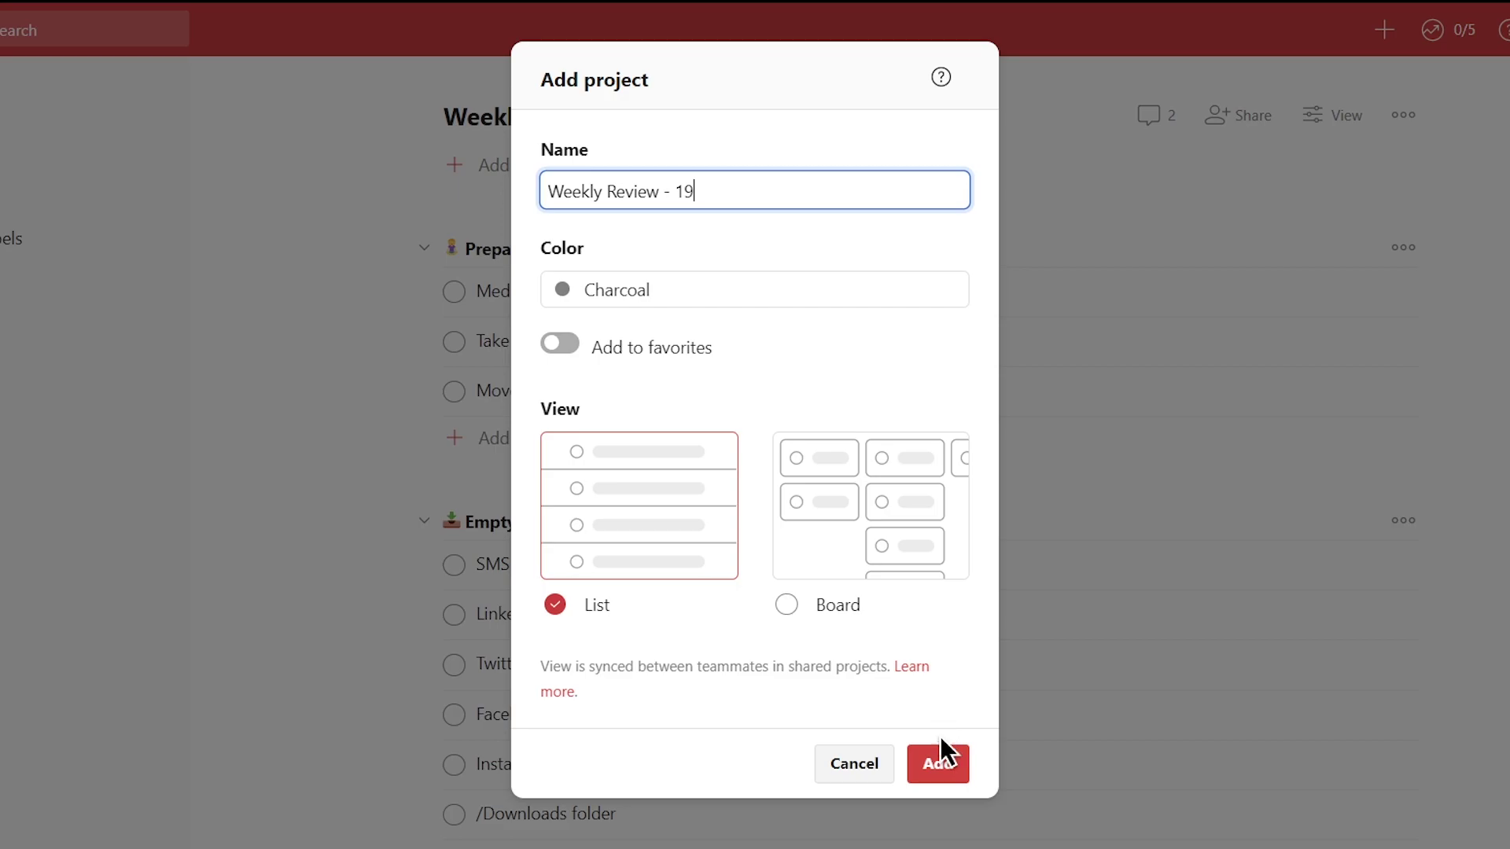
click(938, 763)
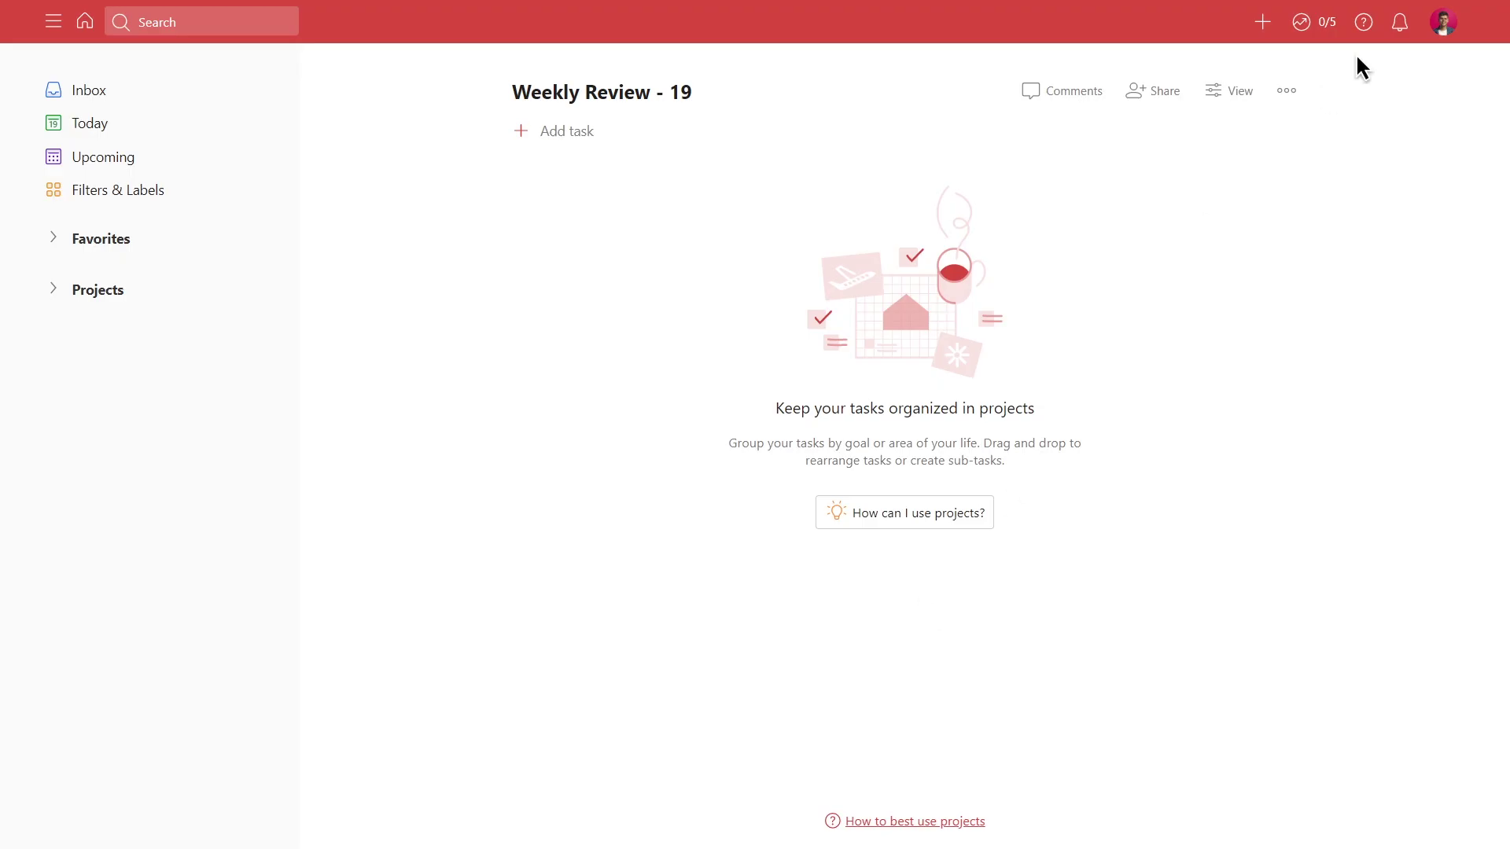
- Import 'Weekly Review in Todoist.csv' from Downloads as a template into the new project
click(1287, 92)
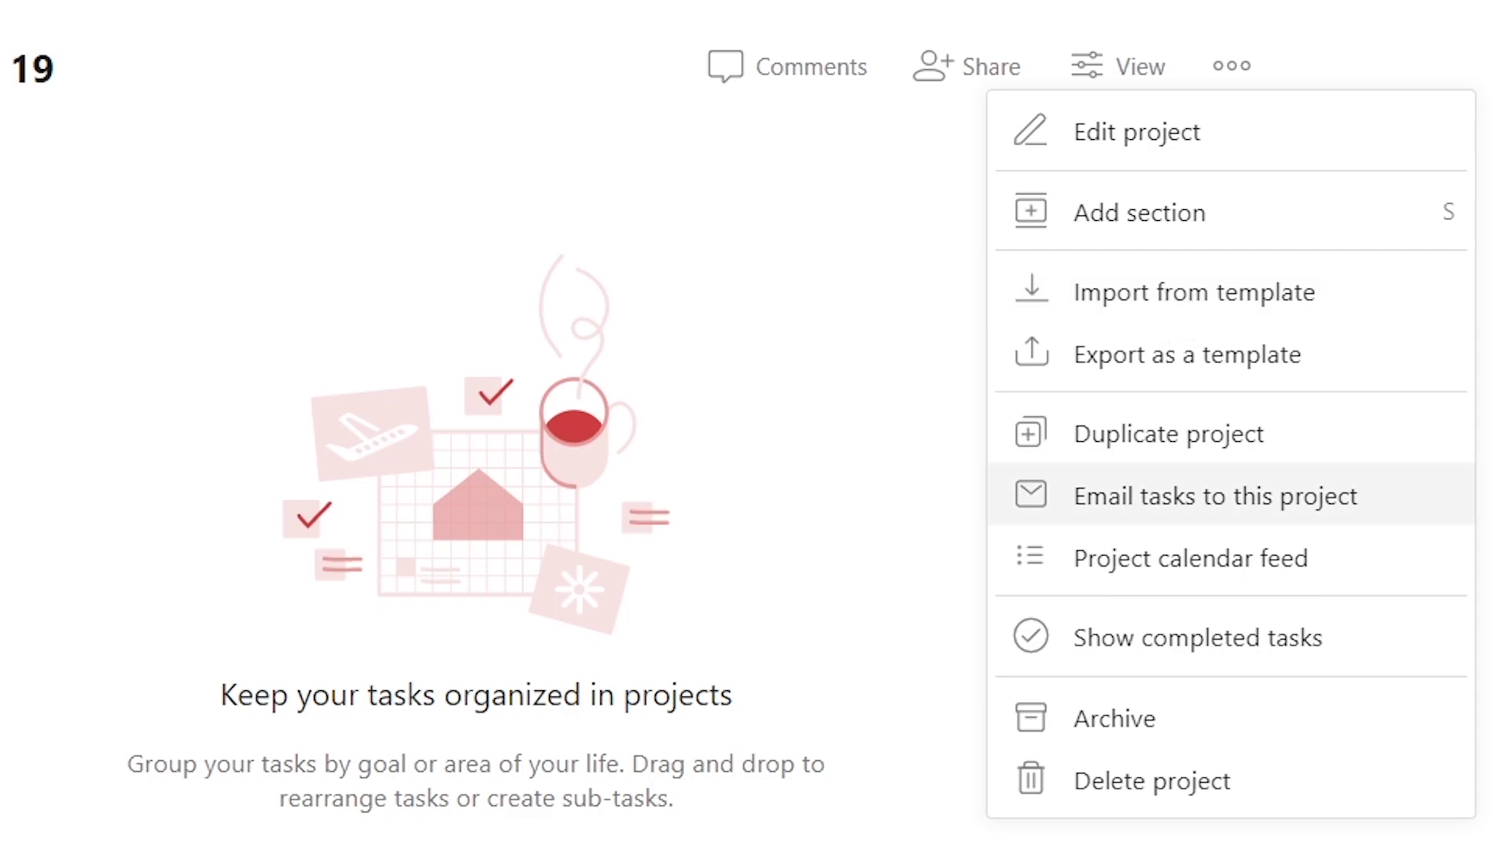
click(1176, 295)
click(717, 190)
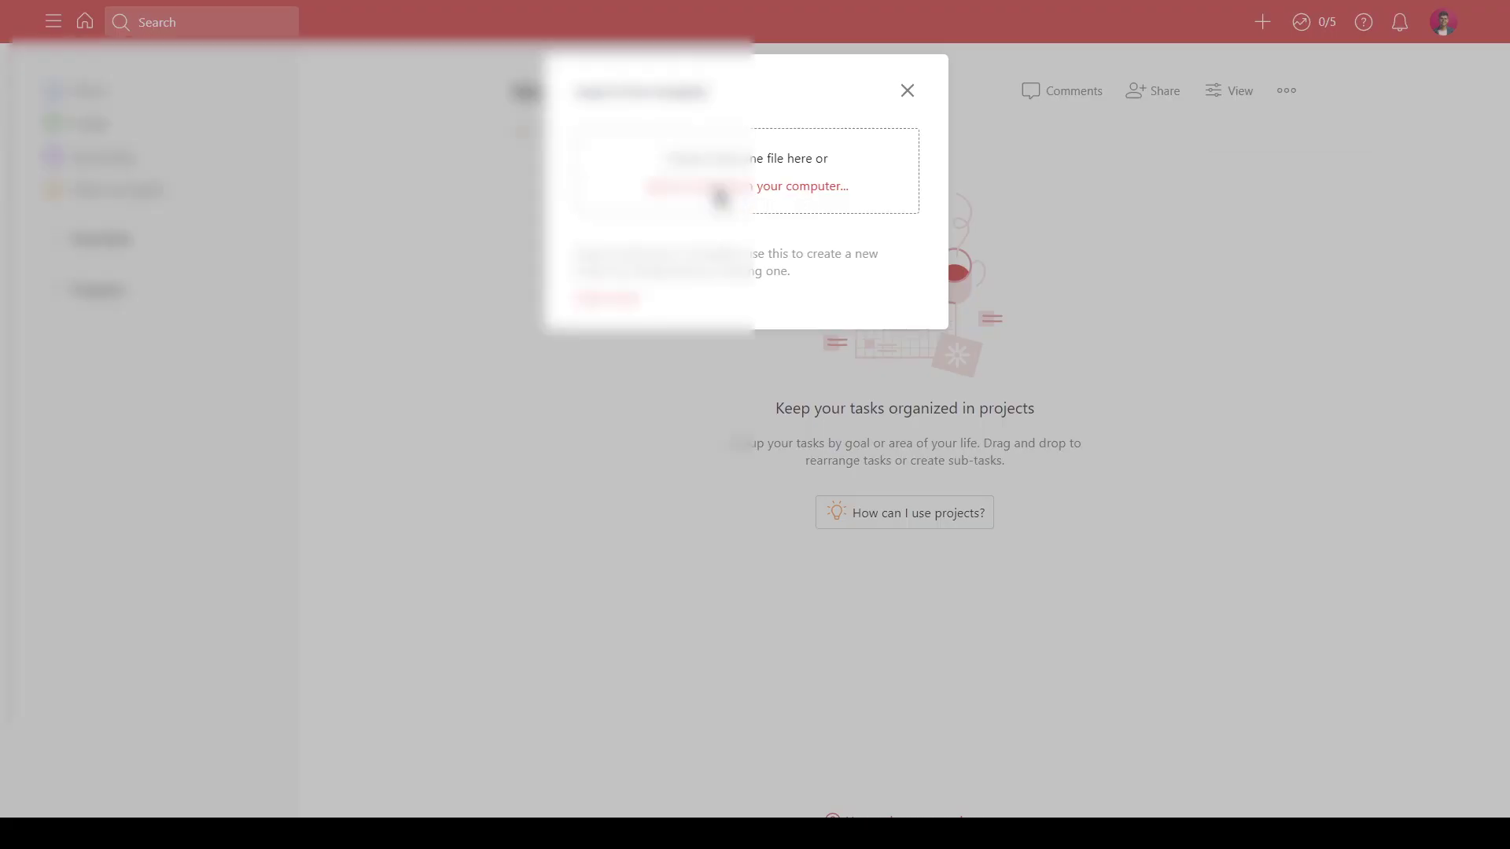
click(109, 144)
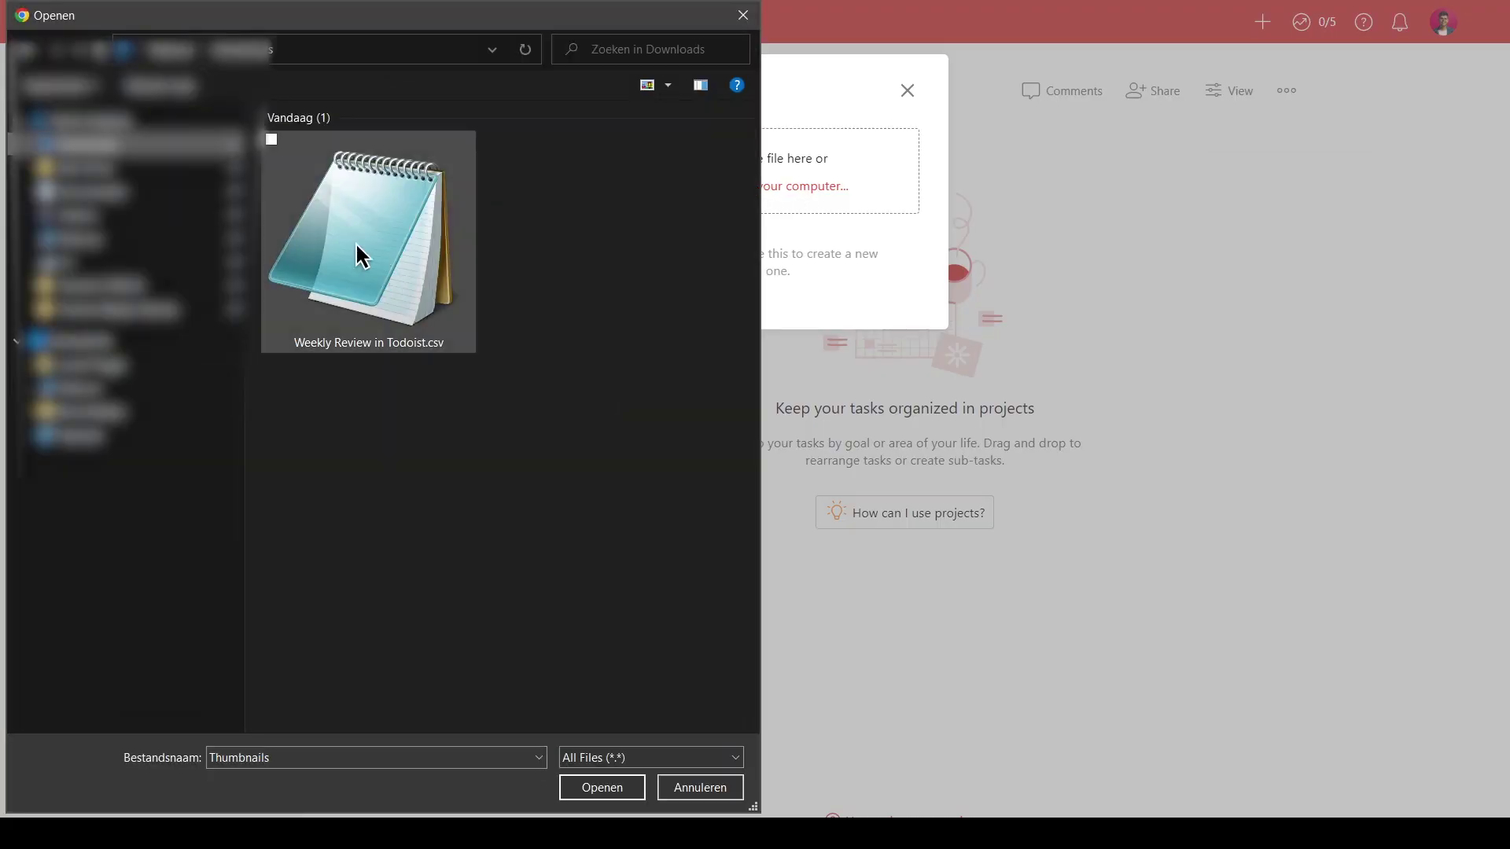
click(390, 254)
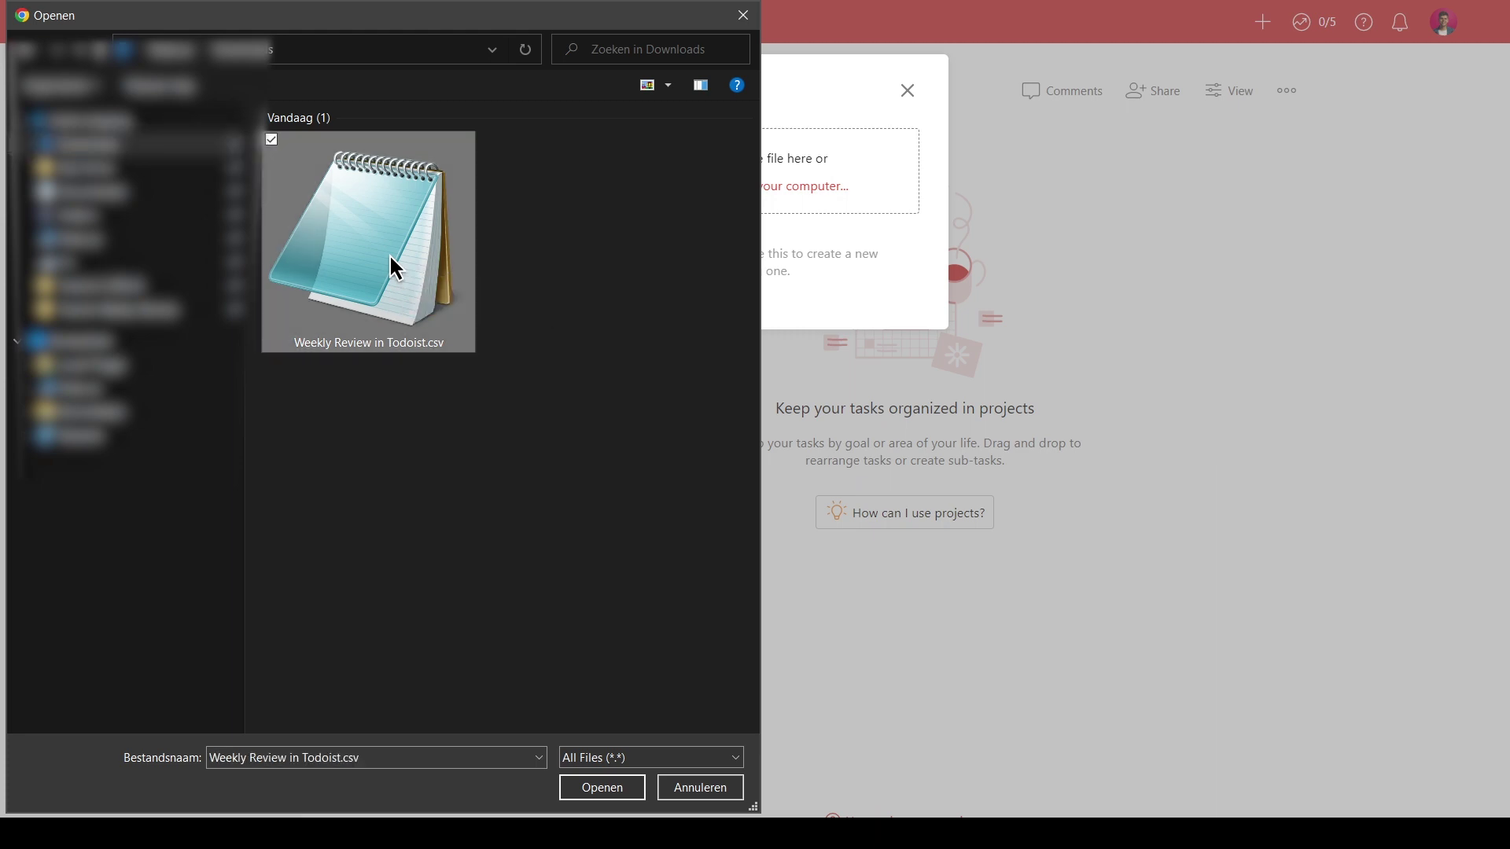
click(623, 792)
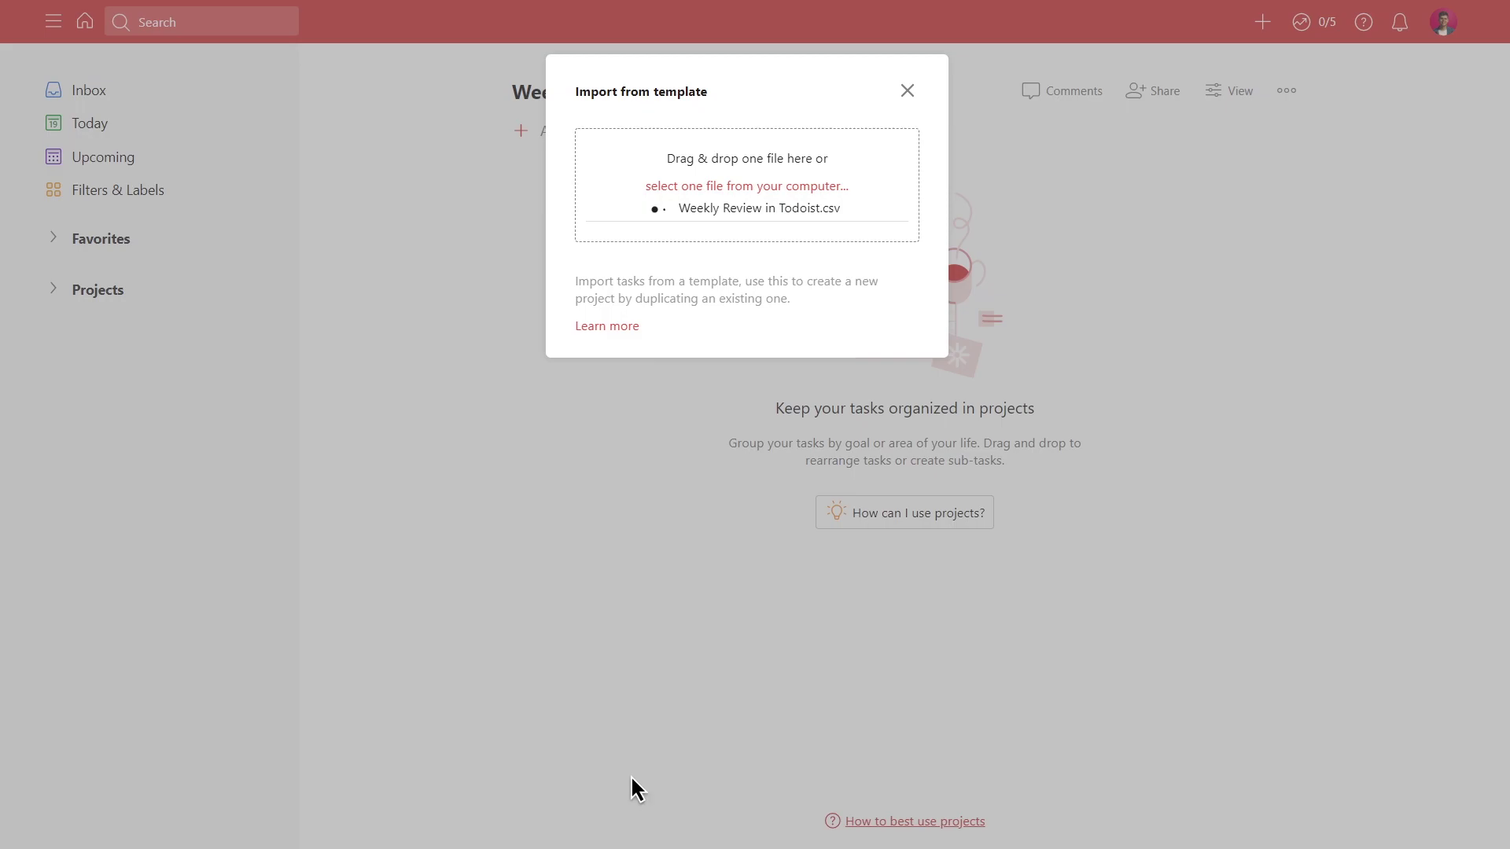
scroll(739, 152, down, 1)
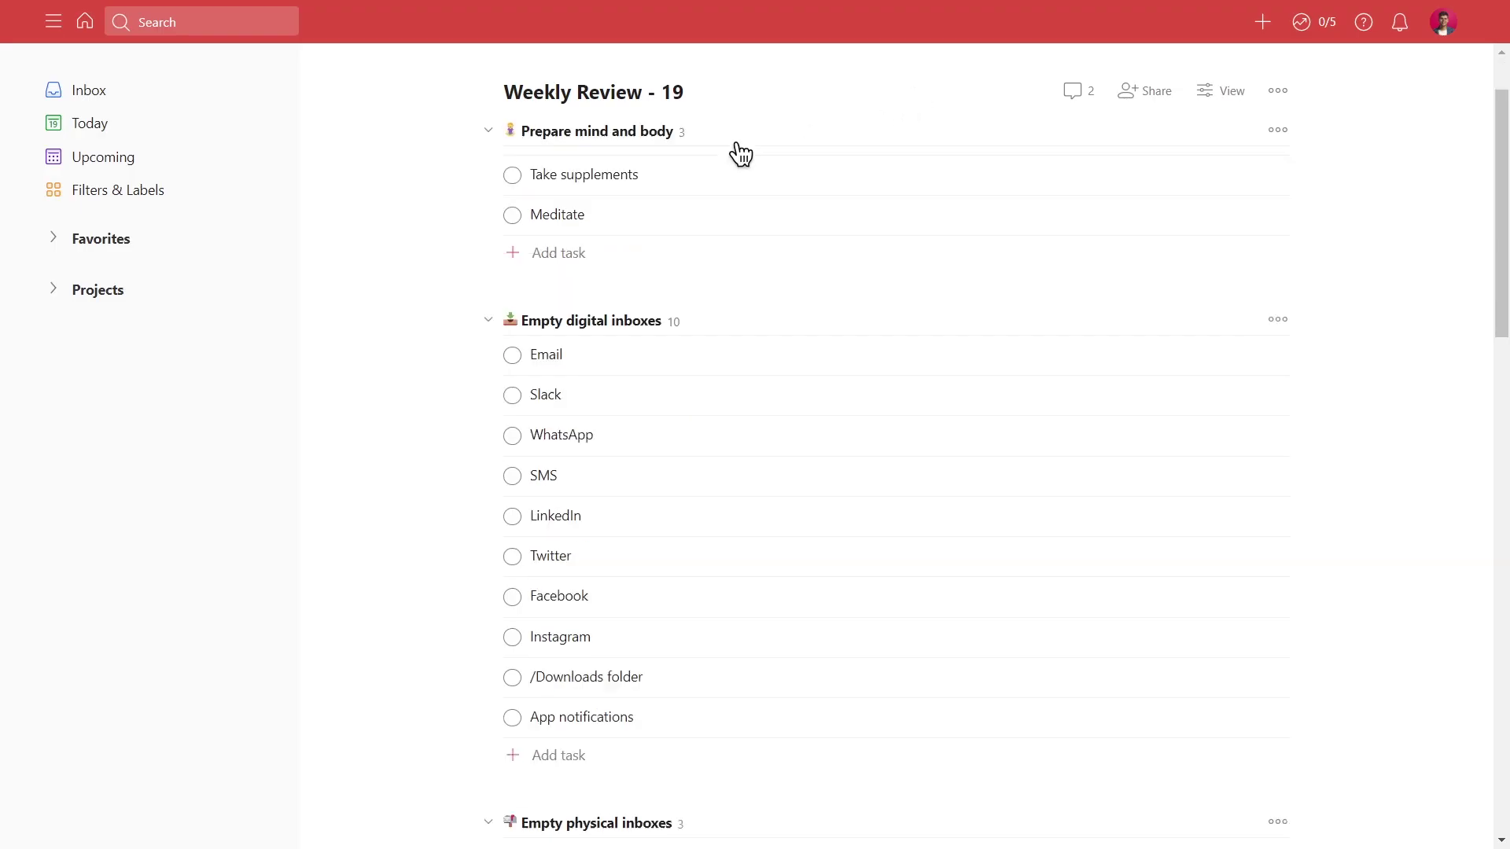
scroll(740, 154, down, 5)
scroll(740, 153, down, 3)
scroll(740, 154, down, 3)
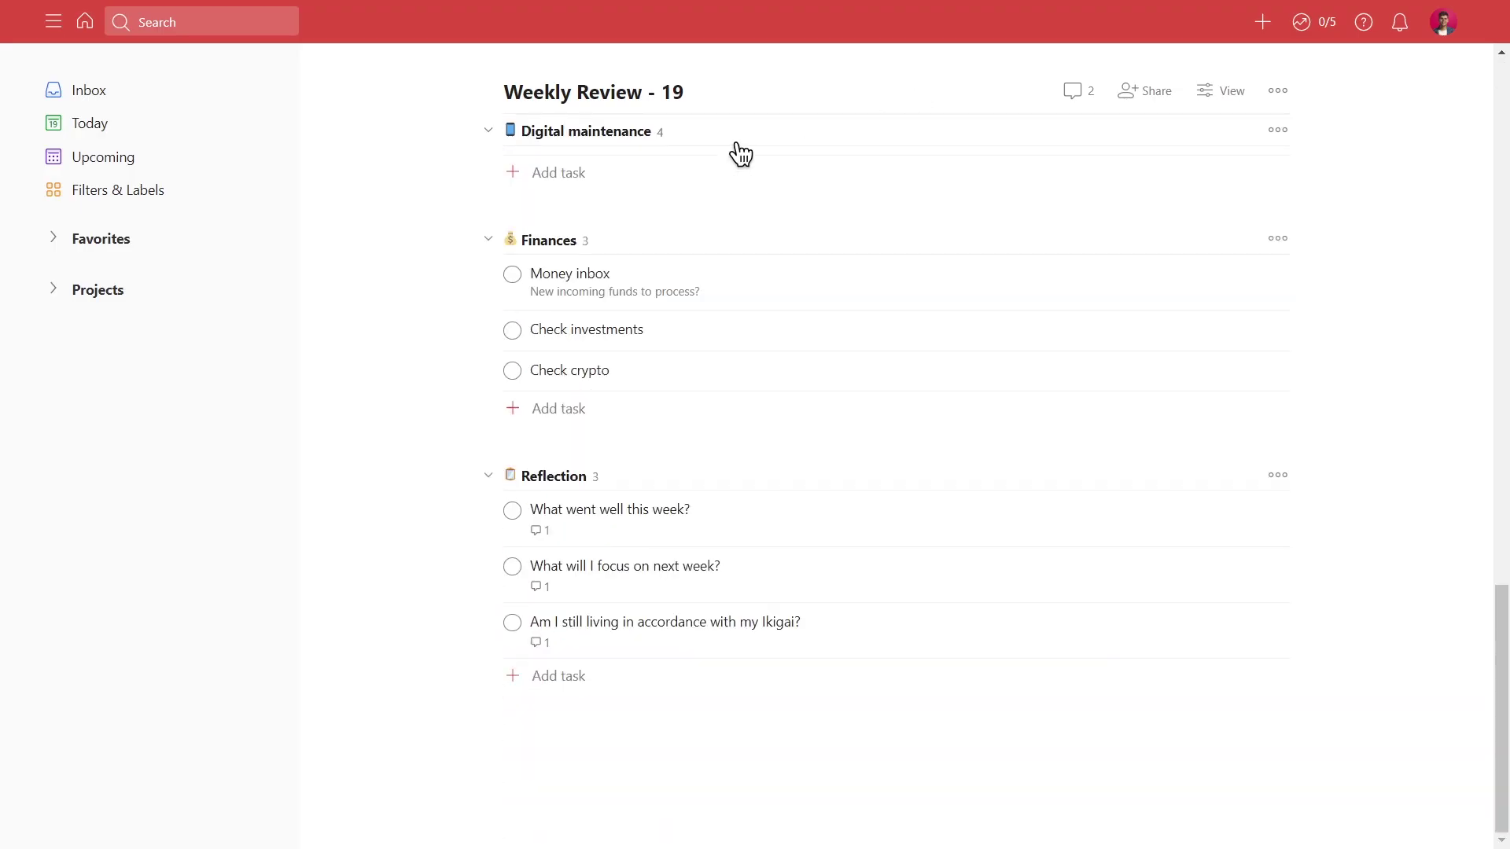
scroll(740, 154, up, 3)
scroll(735, 147, up, 4)
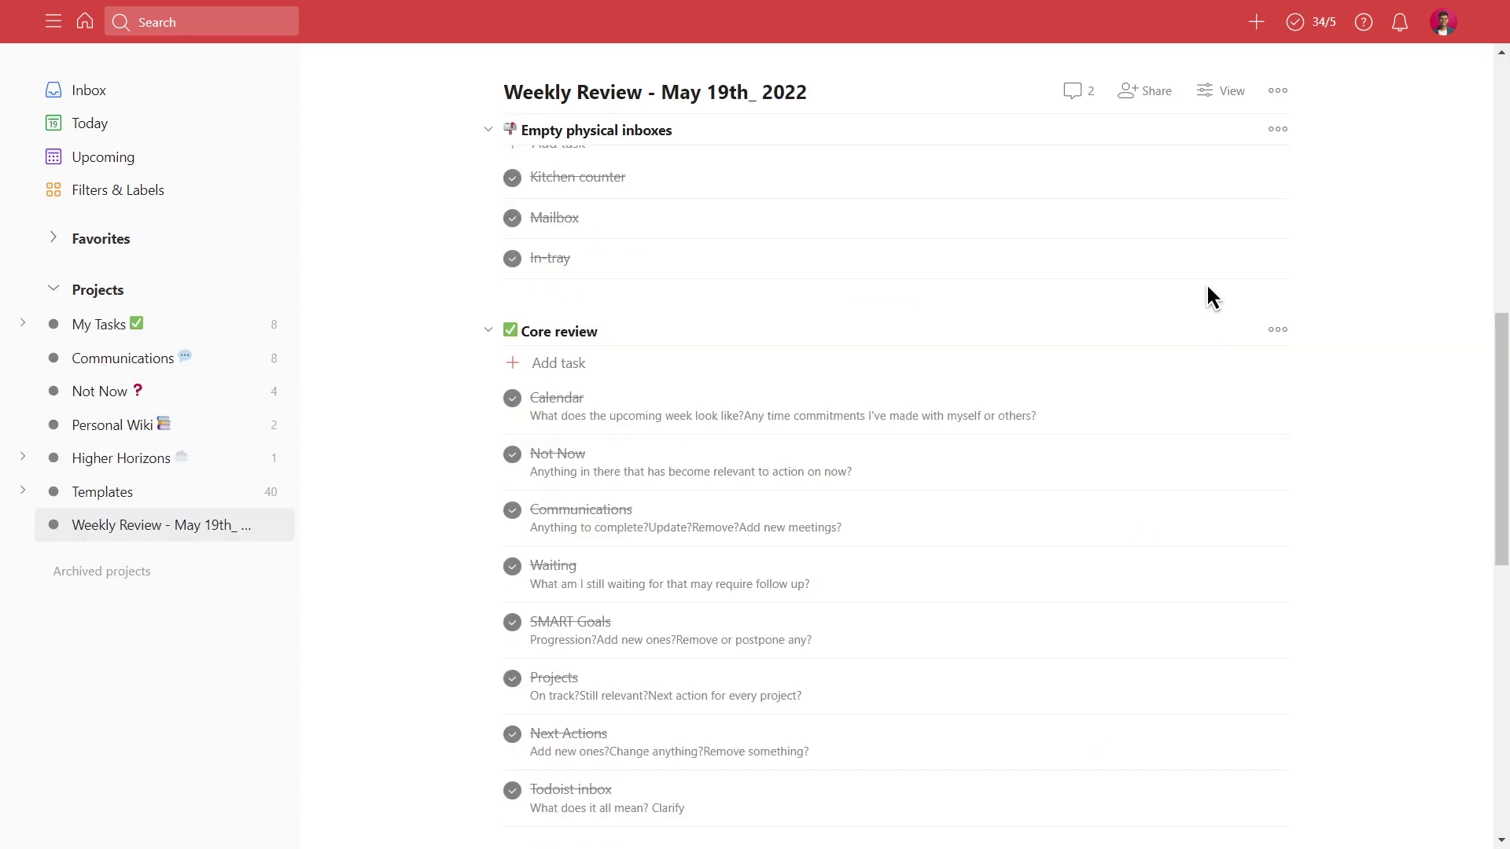
scroll(1207, 285, up, 5)
scroll(1207, 286, down, 6)
scroll(1207, 286, up, 2)
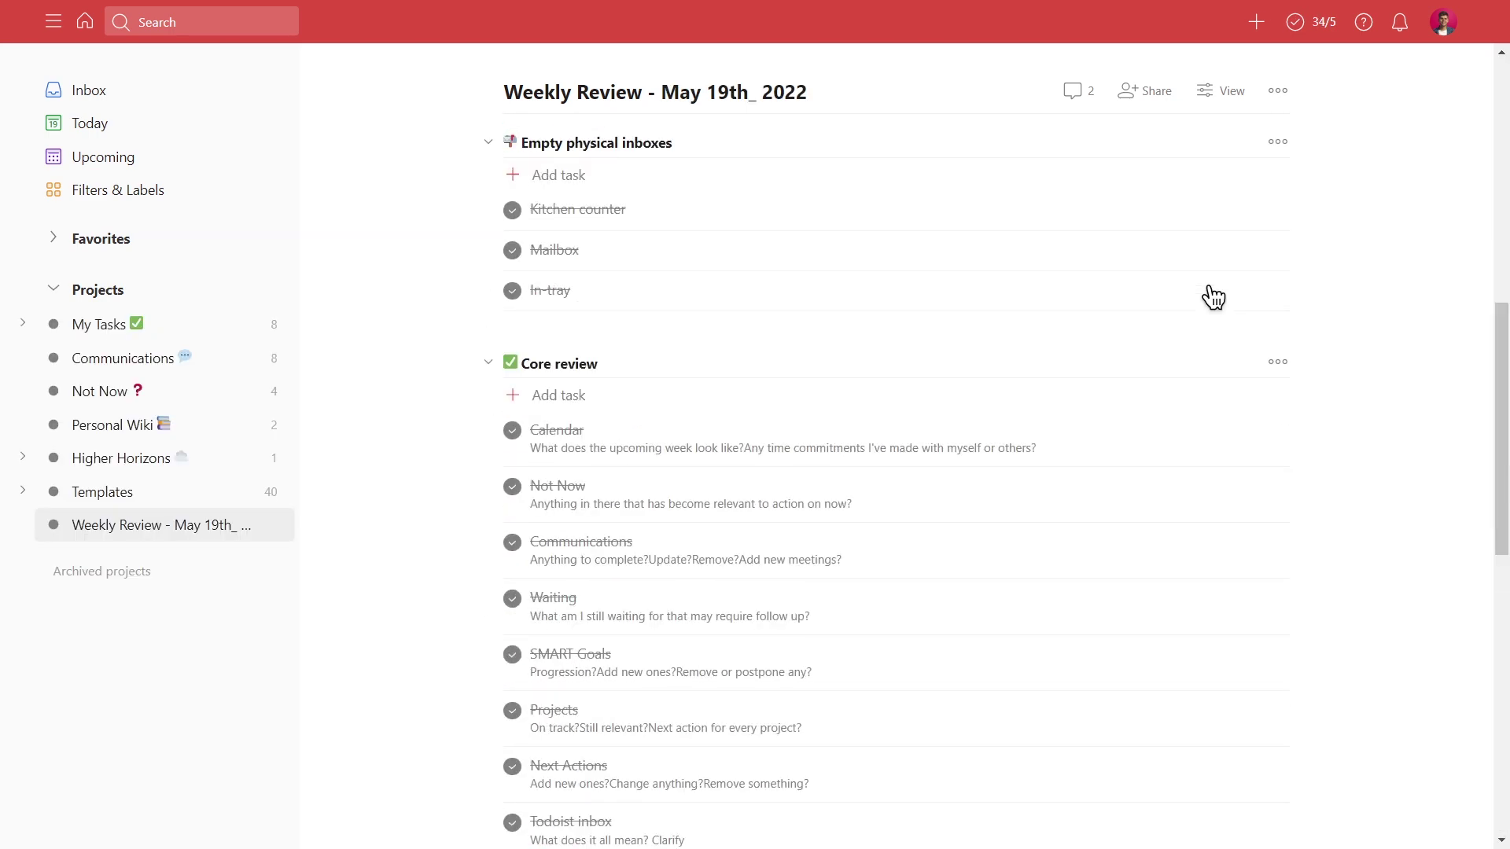
scroll(1214, 297, up, 5)
- Archive the Weekly Review - May 19th_ 2022 project and show the archived projects list
click(1280, 92)
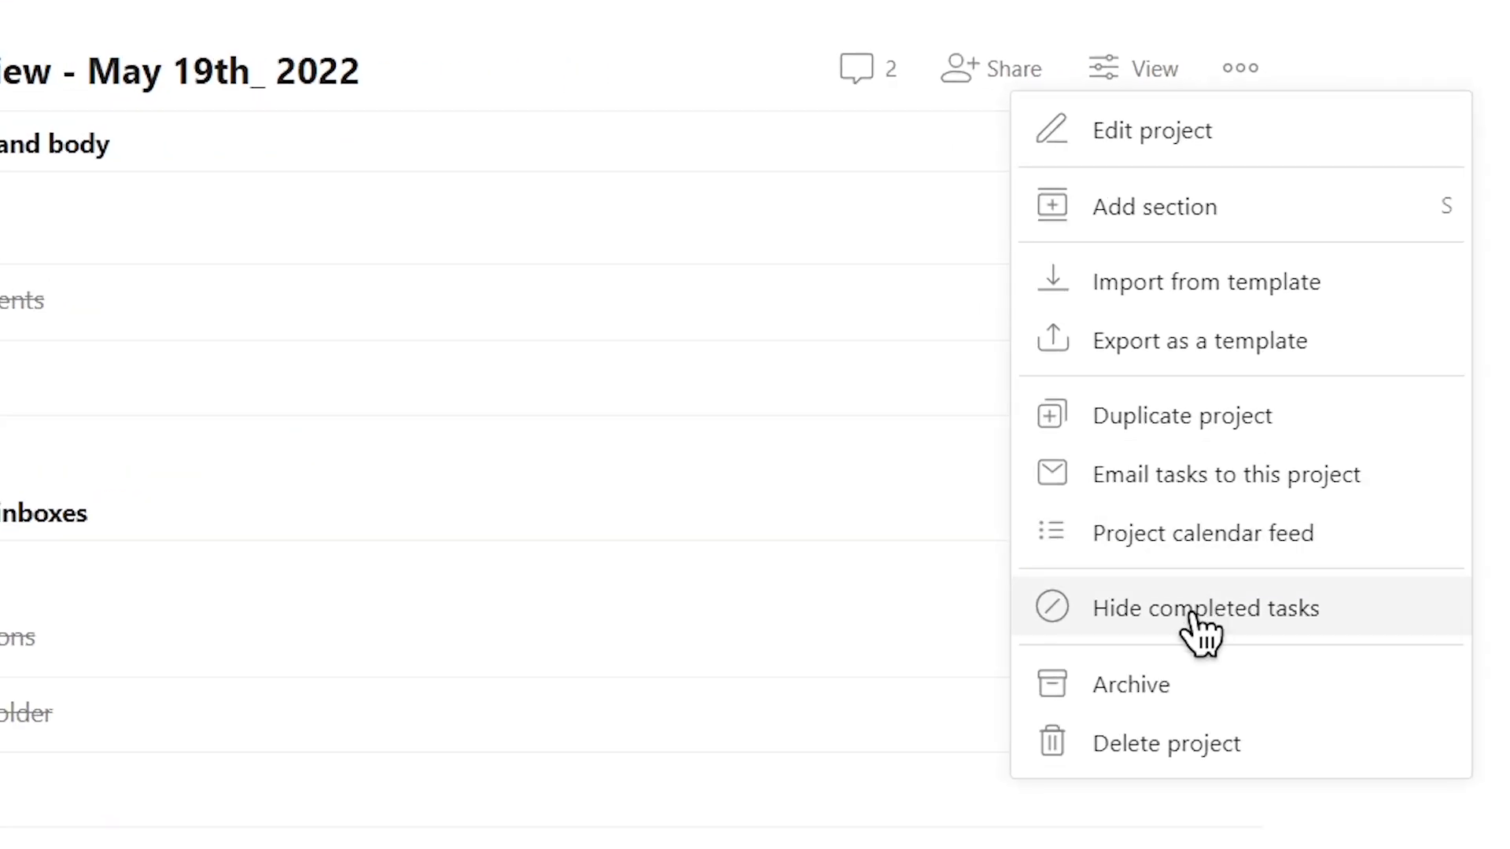
click(1186, 682)
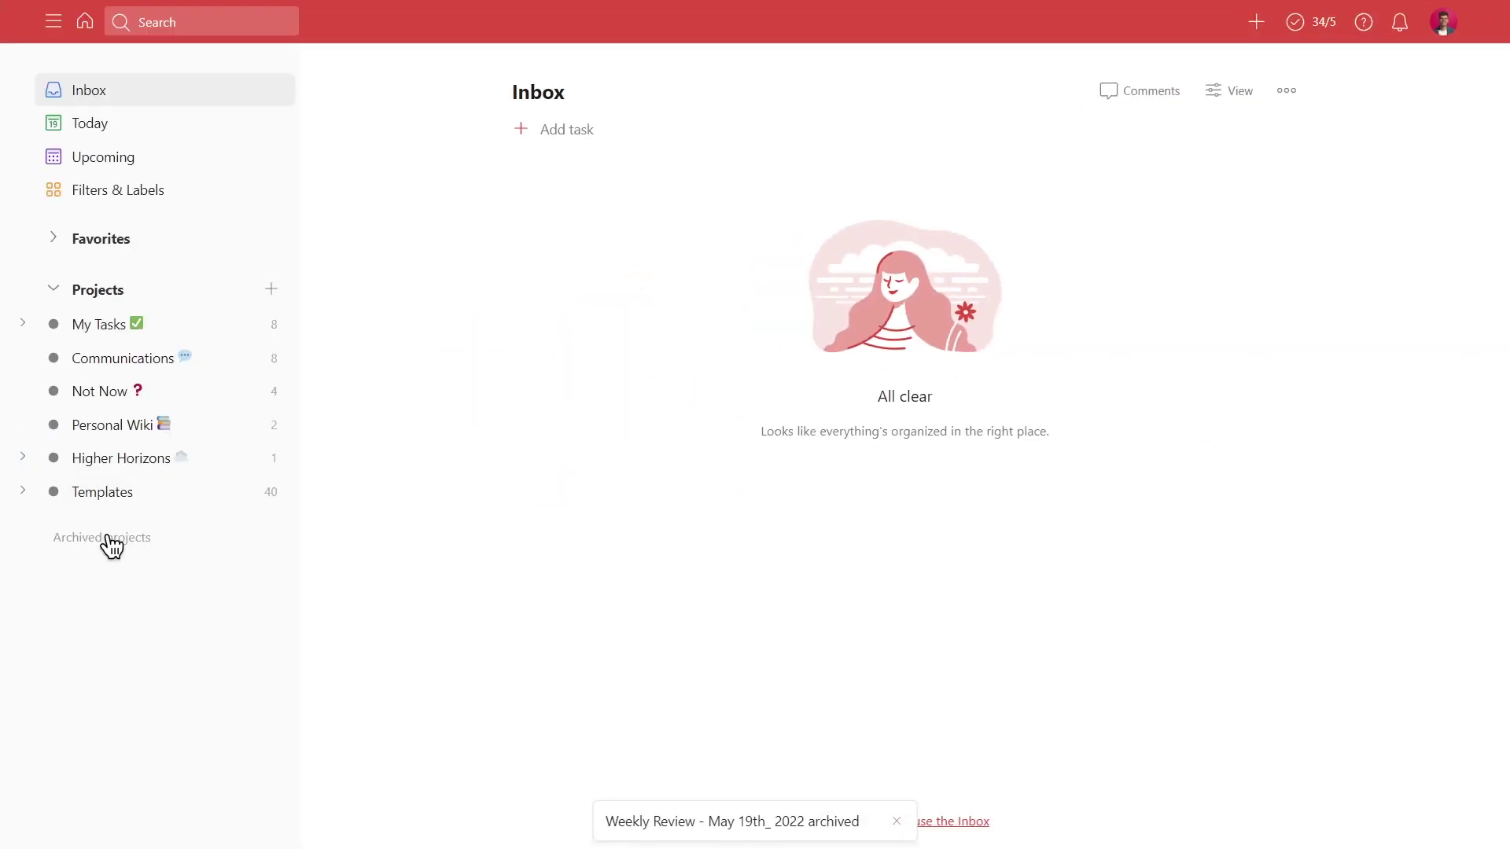
click(110, 541)
mouse_move(555, 594)
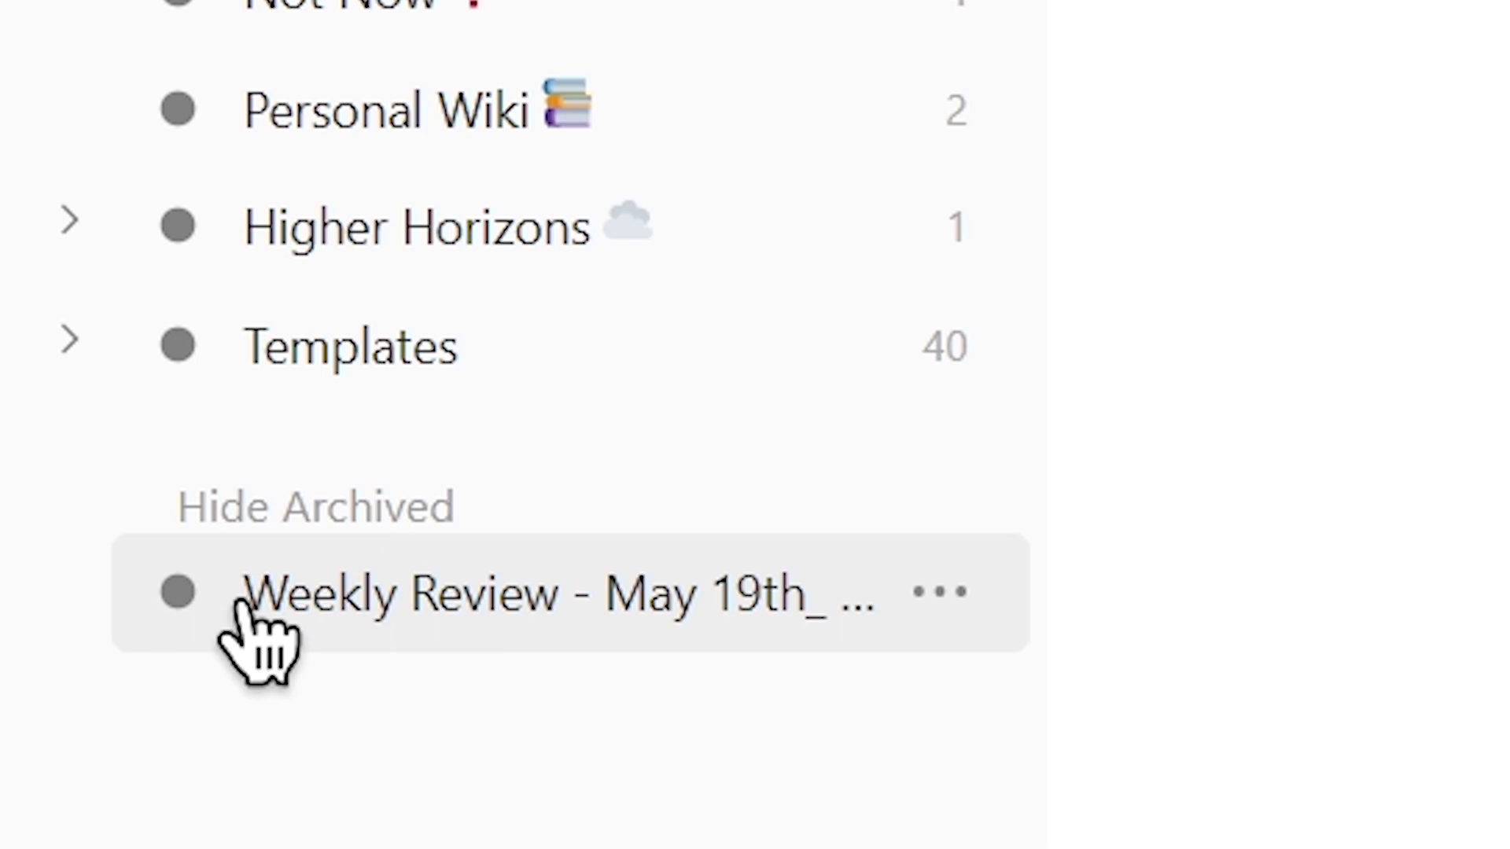
- Unarchive the Weekly Review - May 19th_ 2022 project so it returns to active projects
click(174, 568)
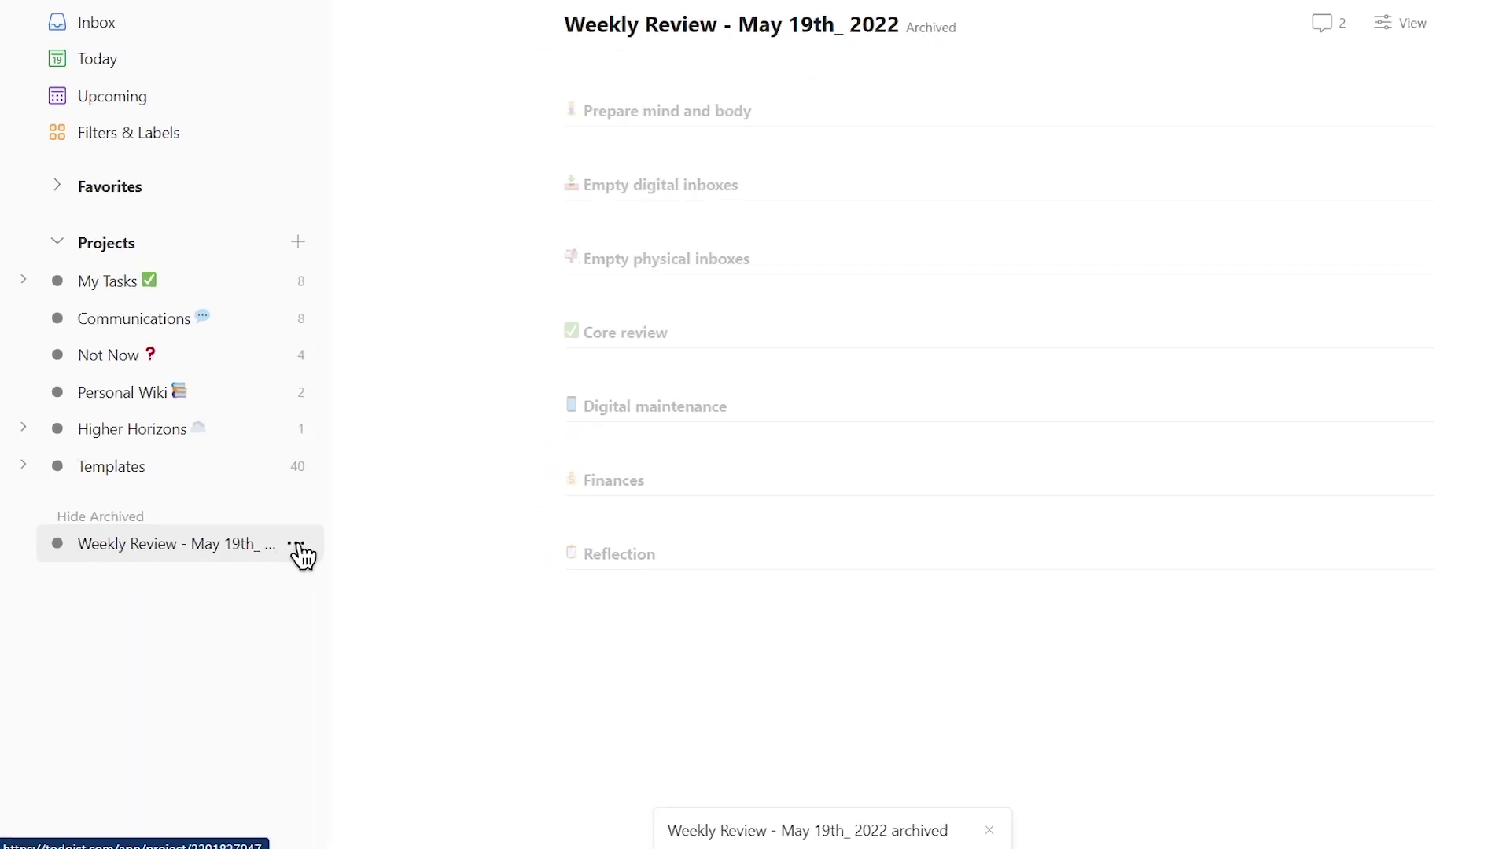
click(270, 561)
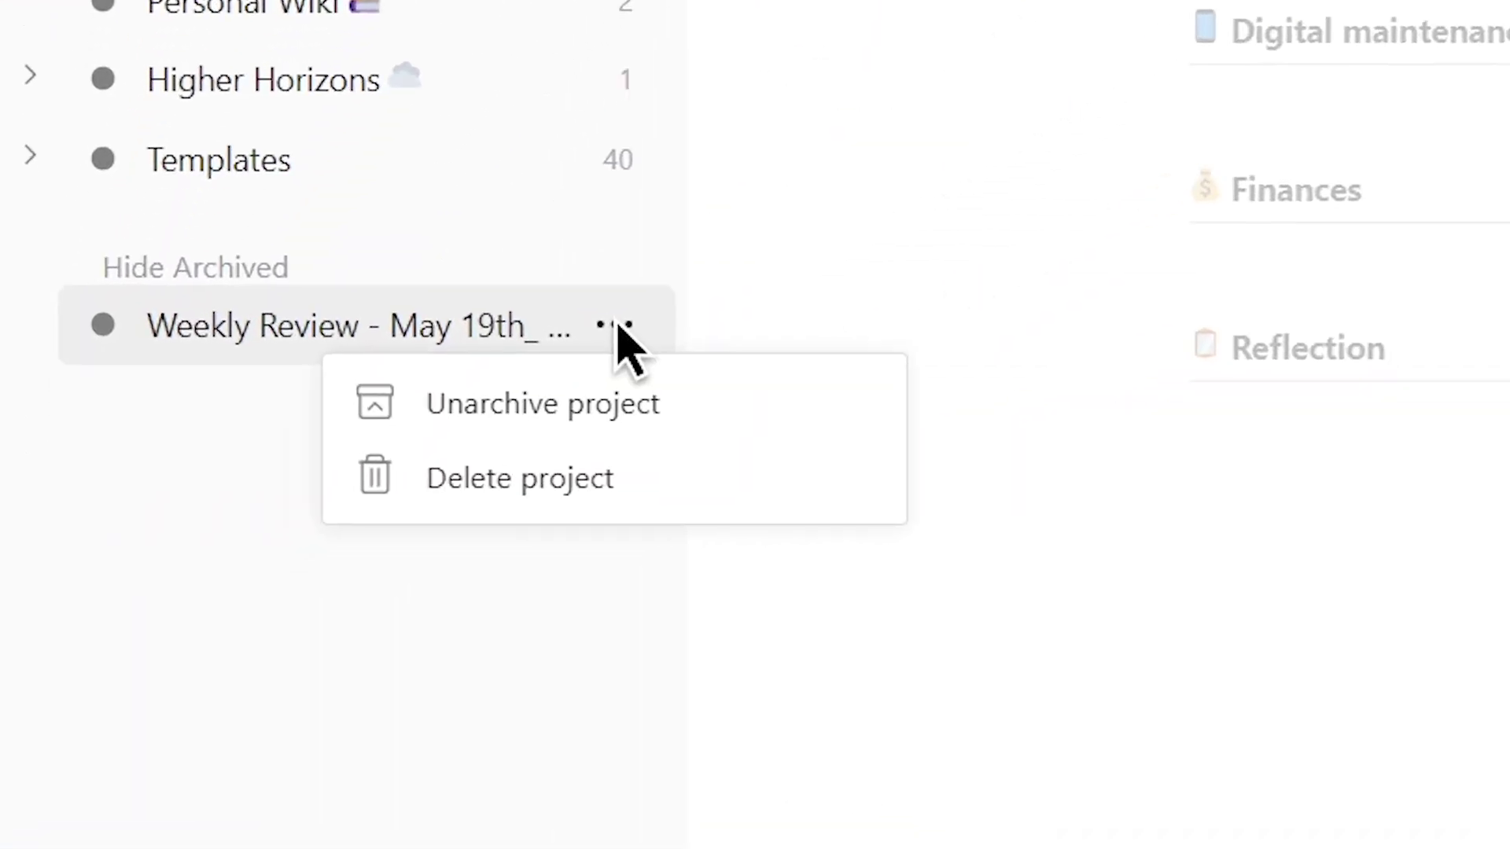
click(605, 392)
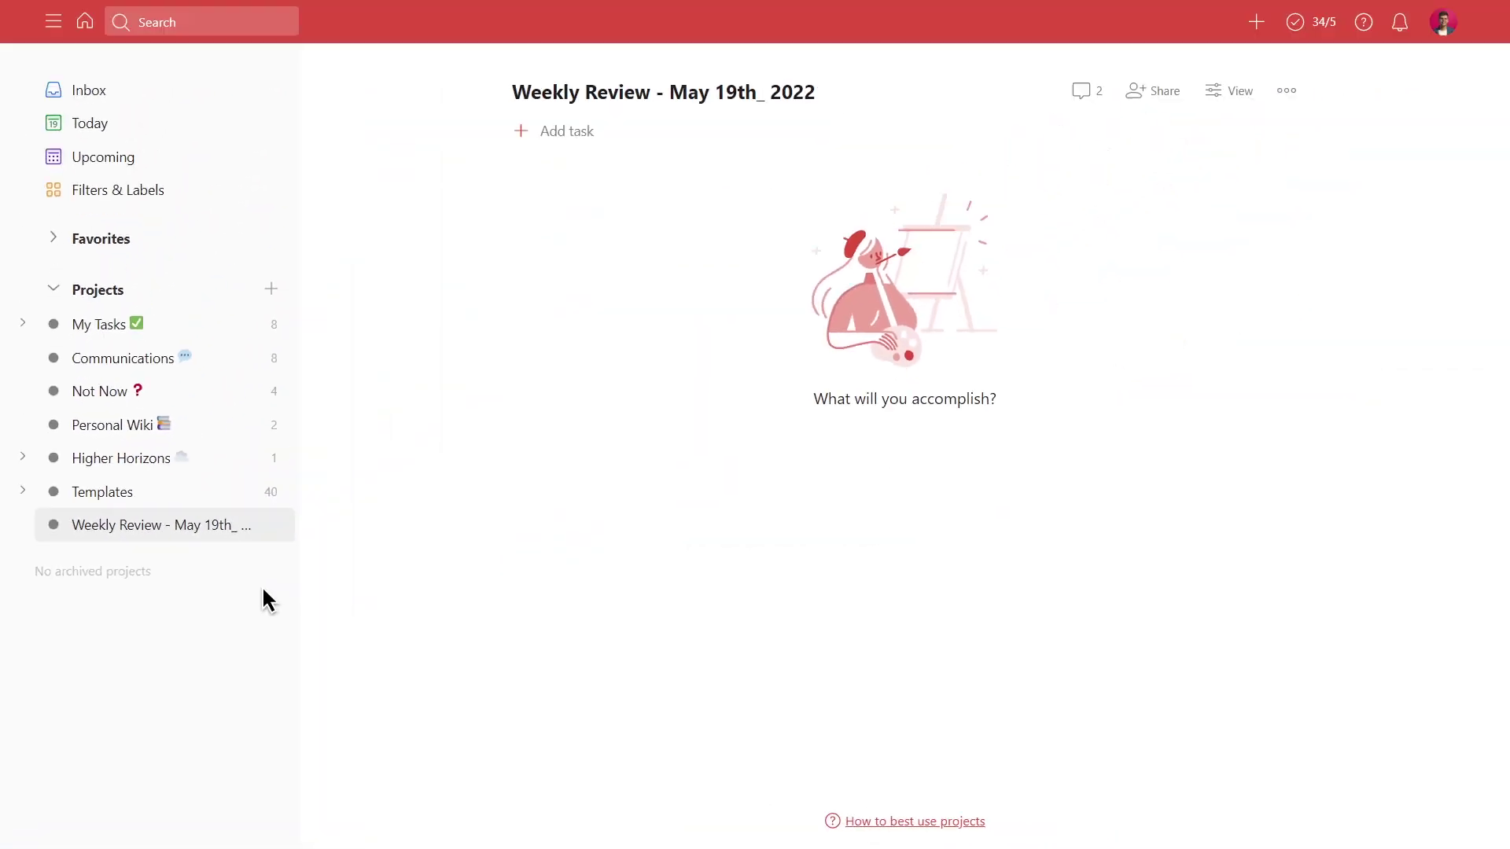
scroll(830, 235, down, 2)
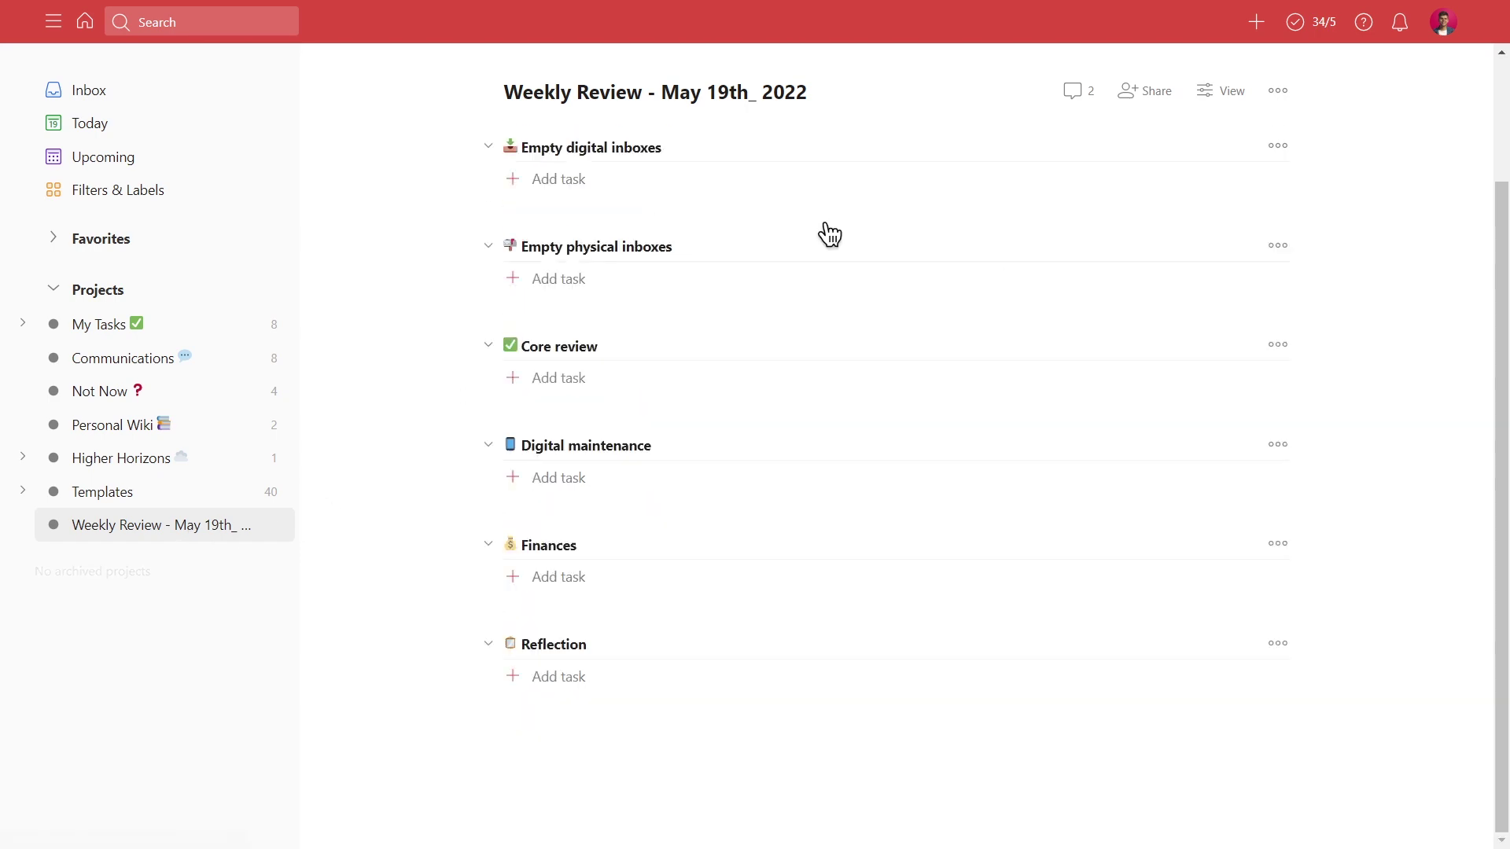
- Show the project's completed tasks crossed out and open the What went well this week? task
click(1290, 83)
click(1262, 381)
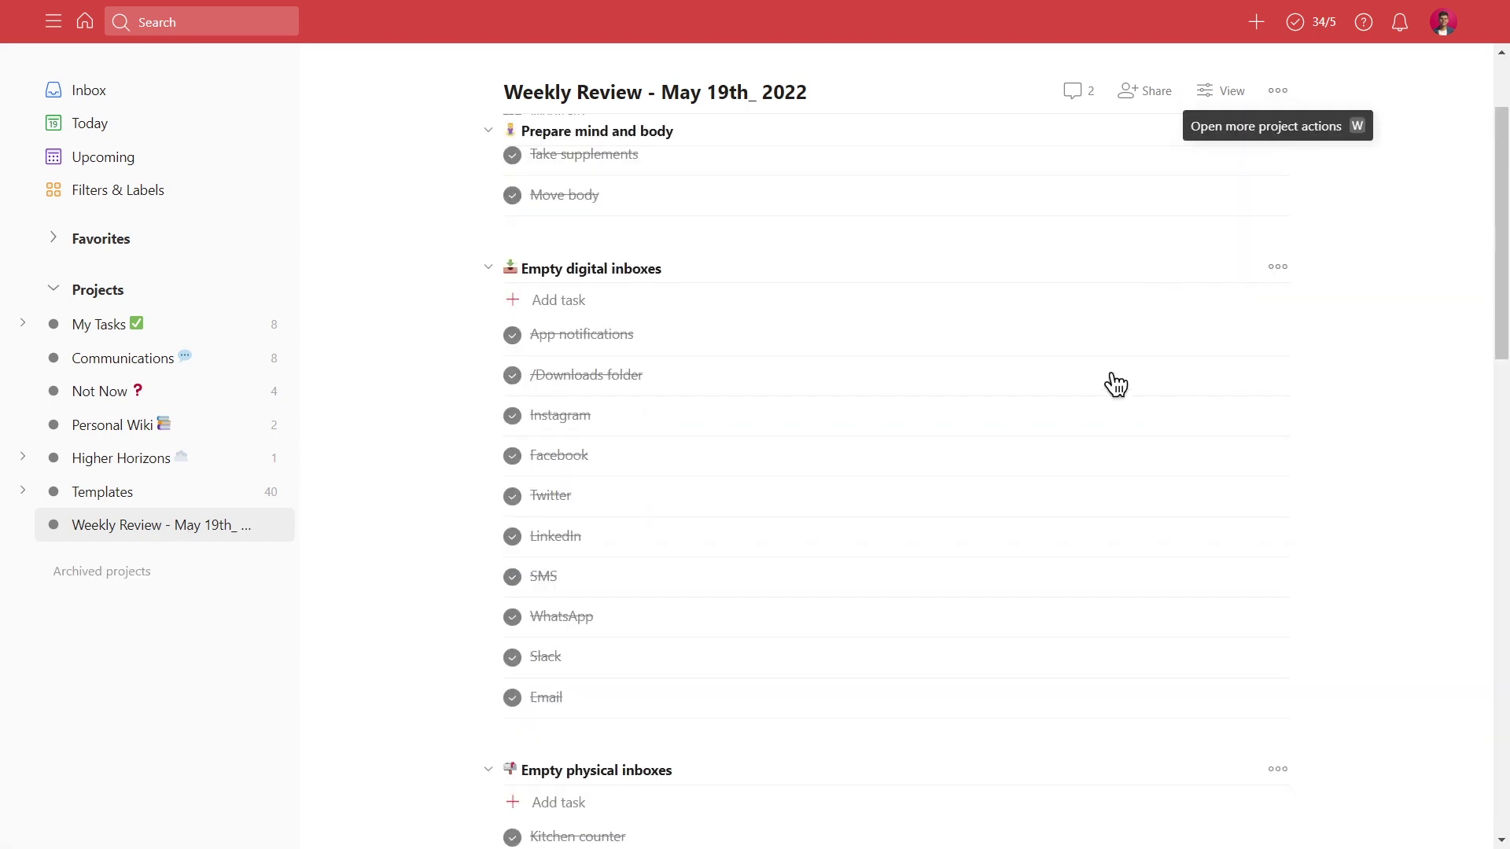
scroll(918, 342, down, 6)
scroll(909, 340, down, 4)
scroll(904, 344, up, 6)
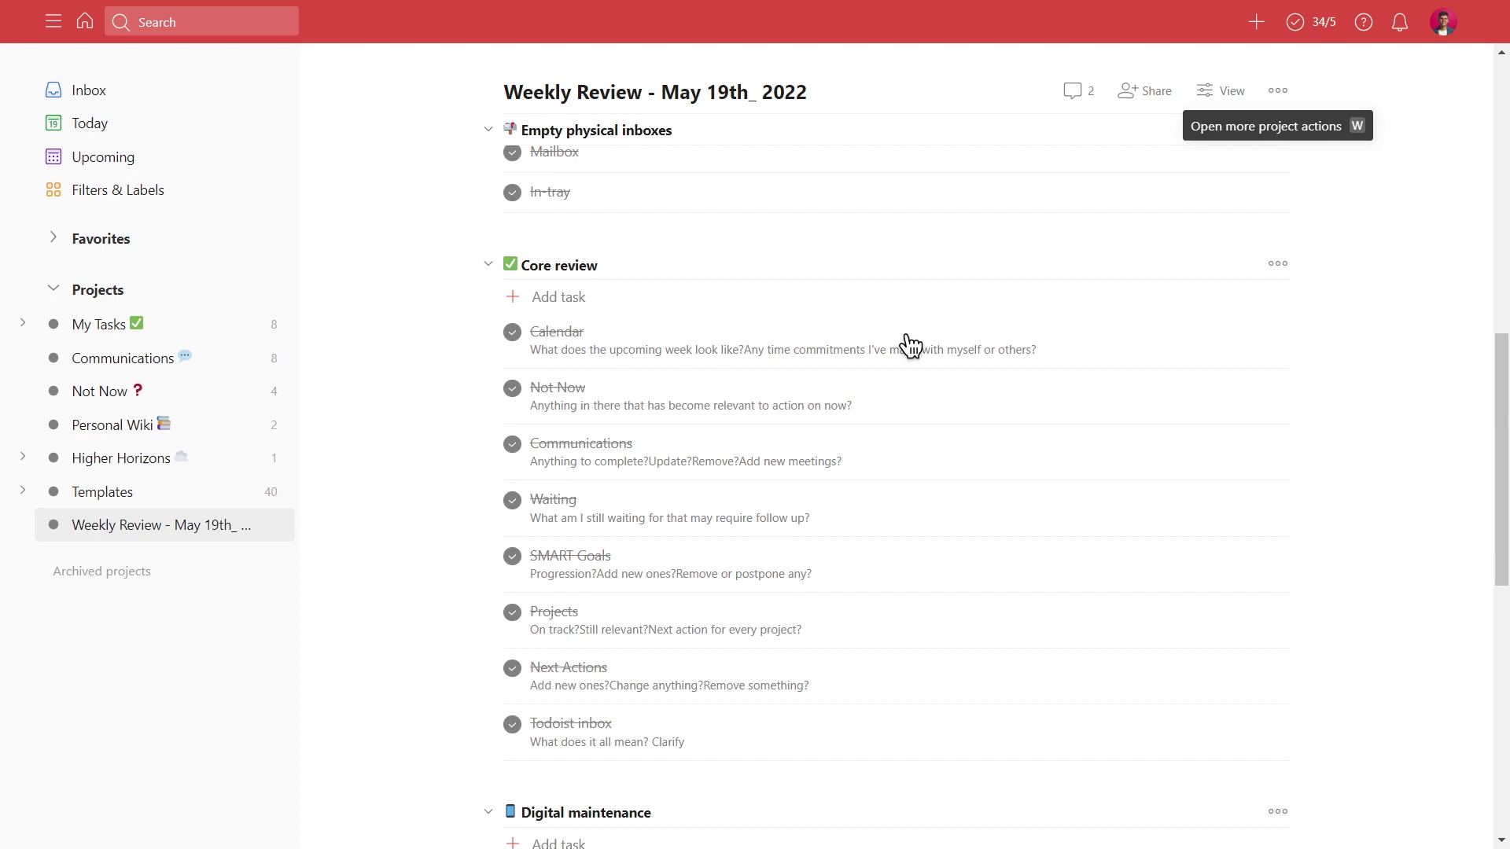
scroll(909, 344, up, 7)
scroll(912, 354, down, 6)
scroll(912, 354, down, 2)
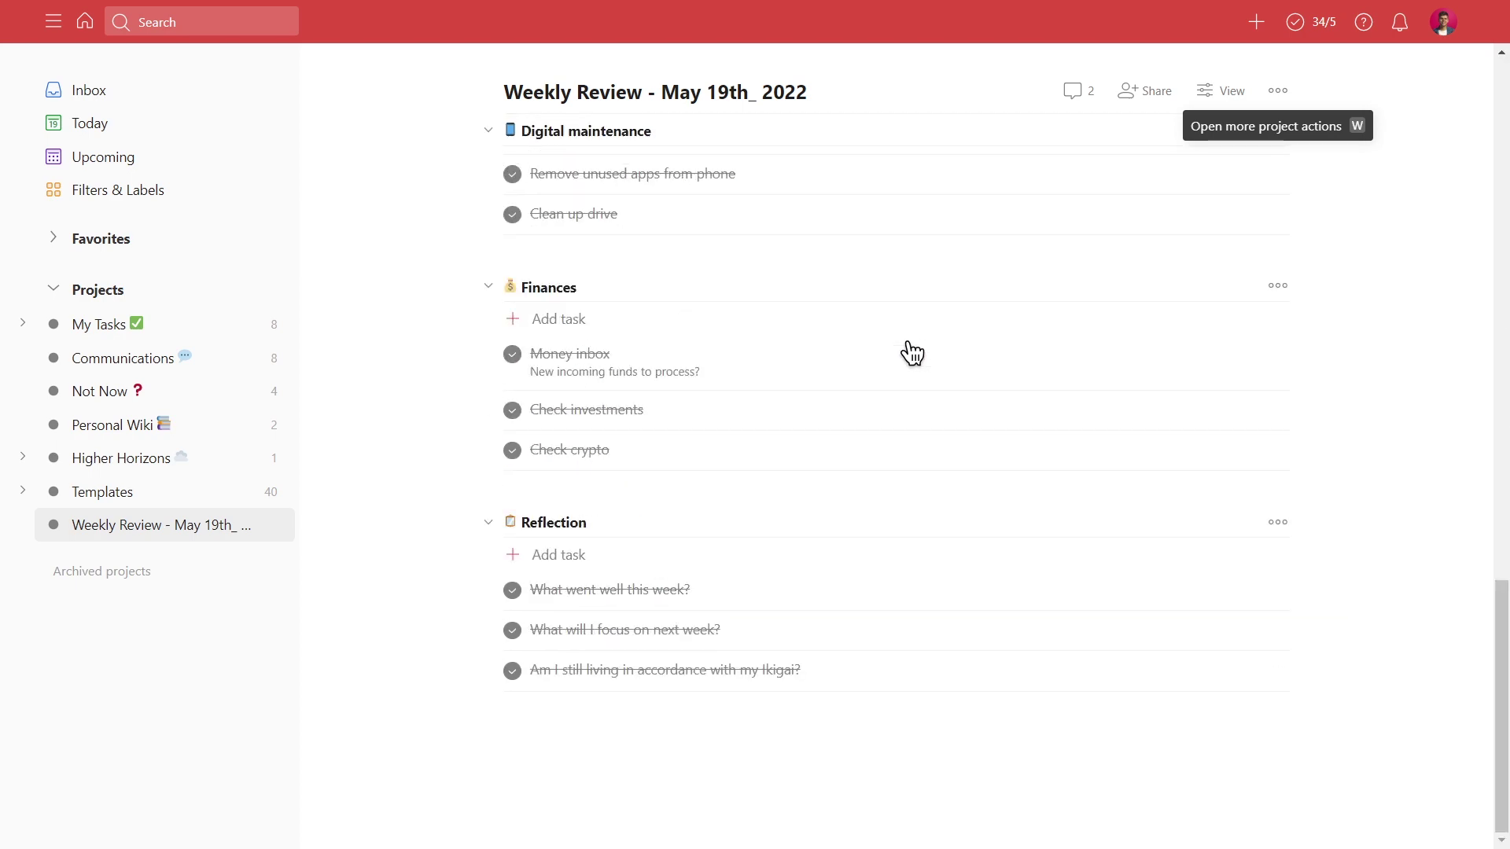
click(715, 596)
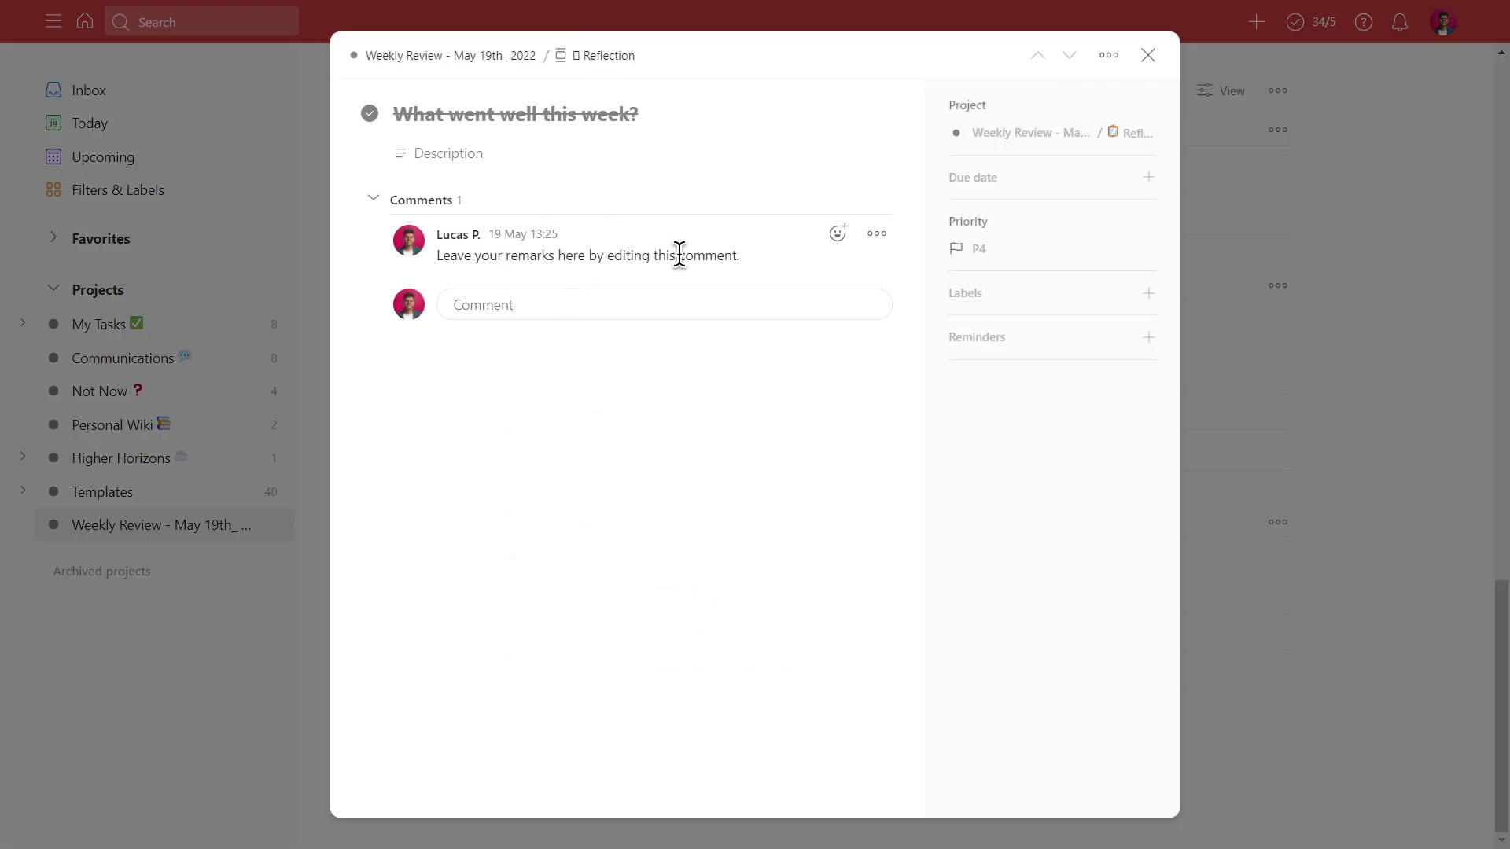